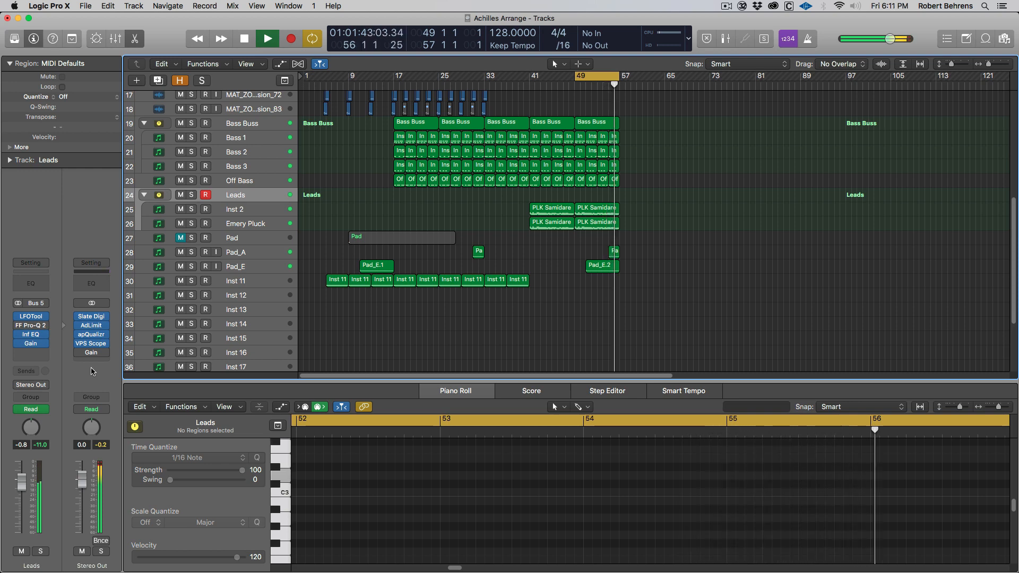
Stop playback and solo the Leads track stack
{"action": "mouse_move", "coordinate": [79, 353]}
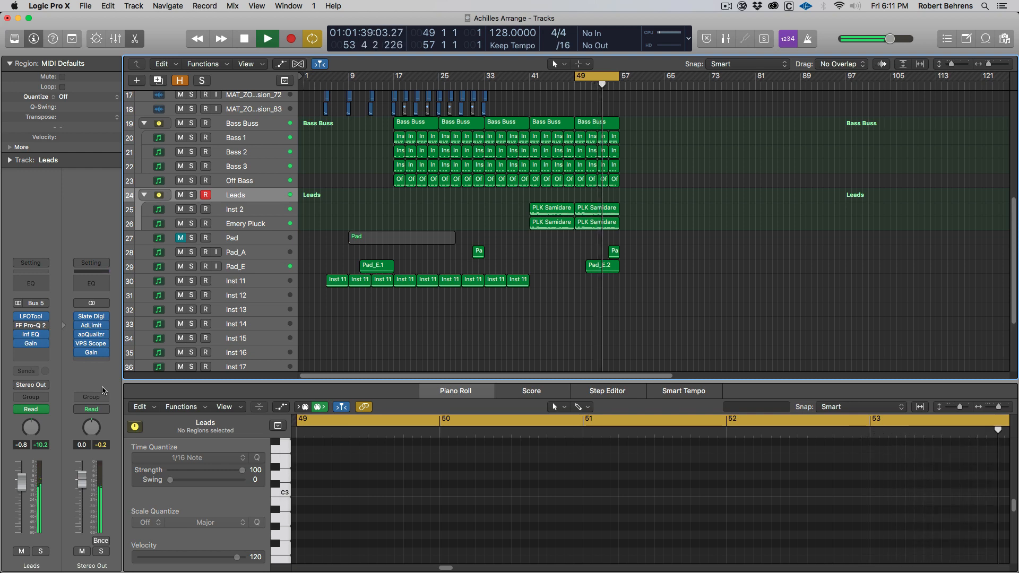
{"action": "key", "text": "space"}
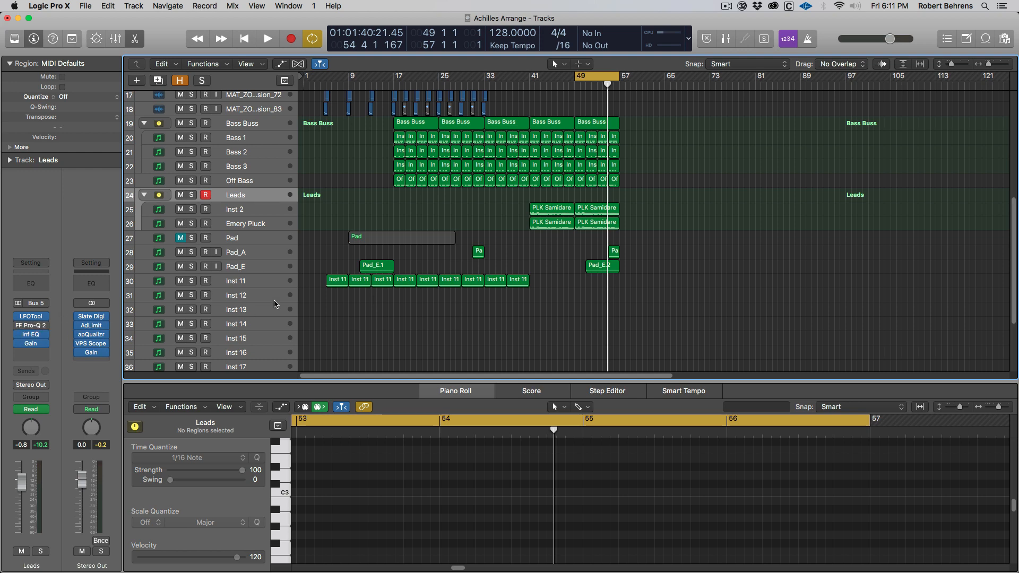
{"action": "left_click", "coordinate": [246, 213]}
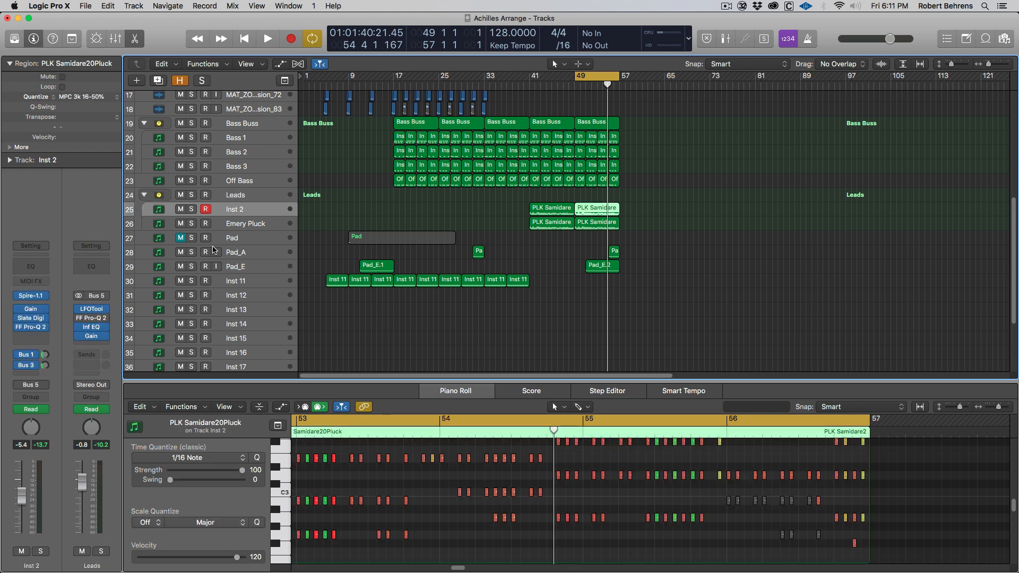
{"action": "left_click", "coordinate": [243, 200]}
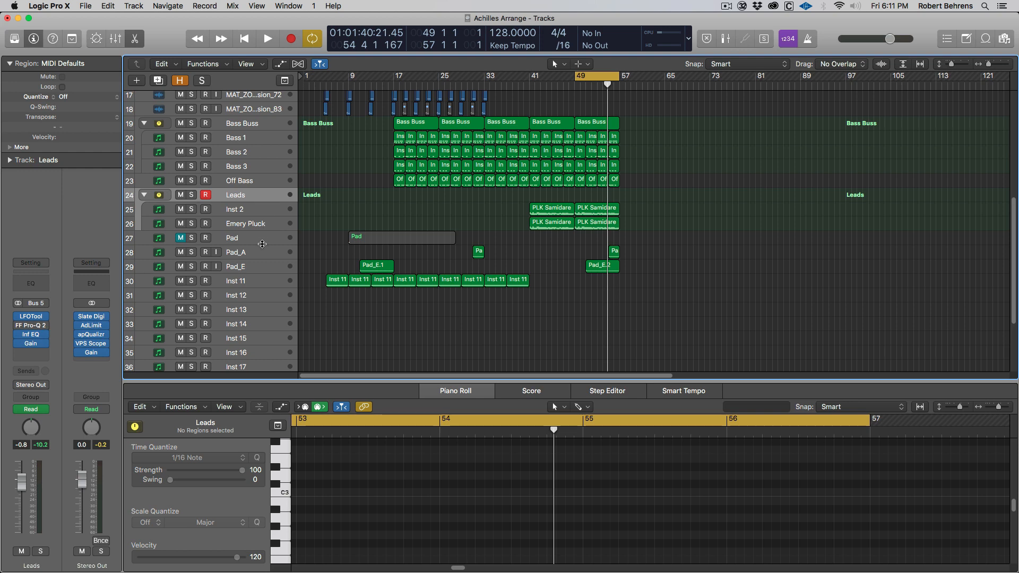
{"action": "left_click", "coordinate": [191, 195]}
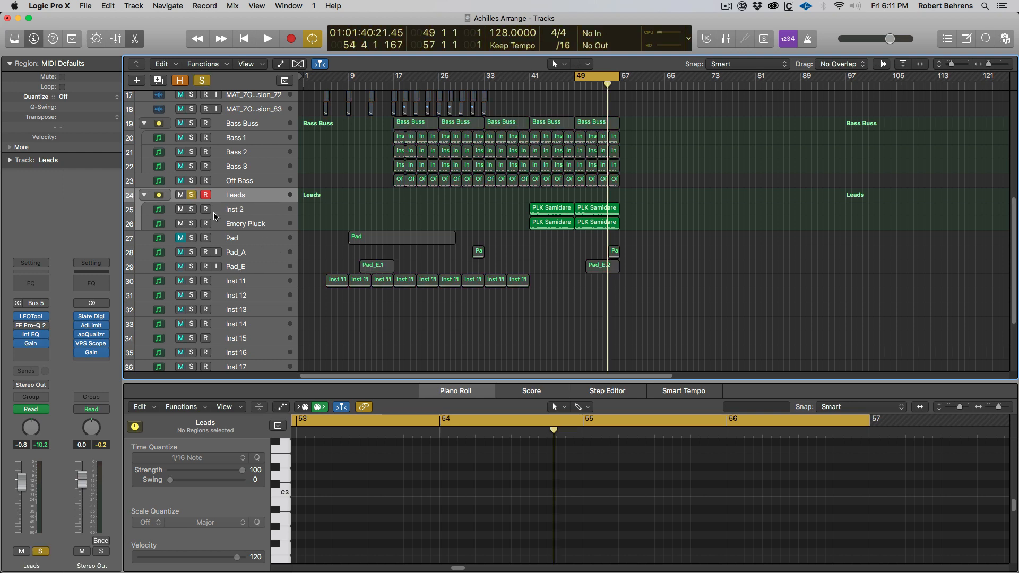
Play the soloed leads from bar 49 to audition them, and stop playback
{"action": "key", "text": "space"}
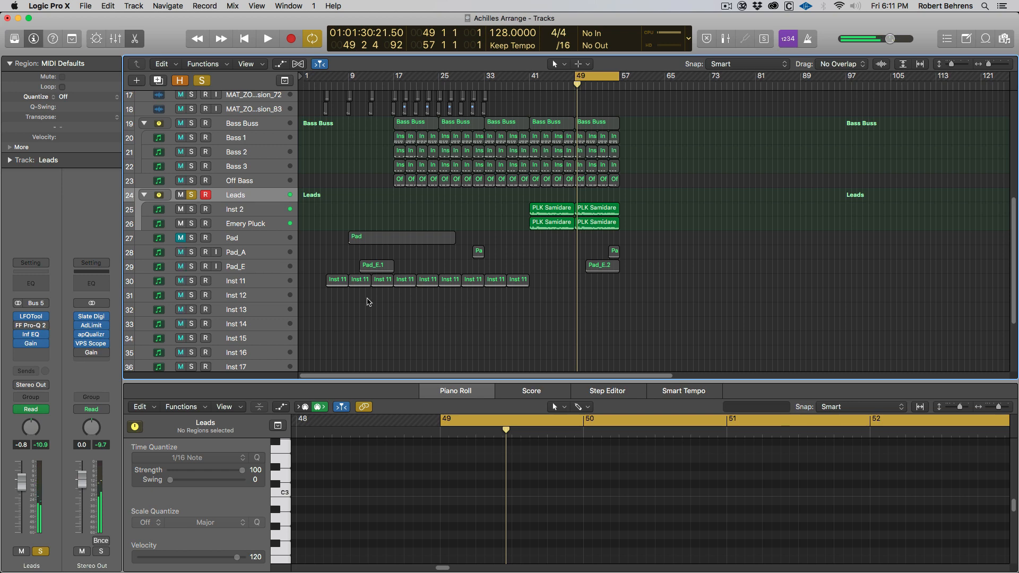
{"action": "key", "text": "space"}
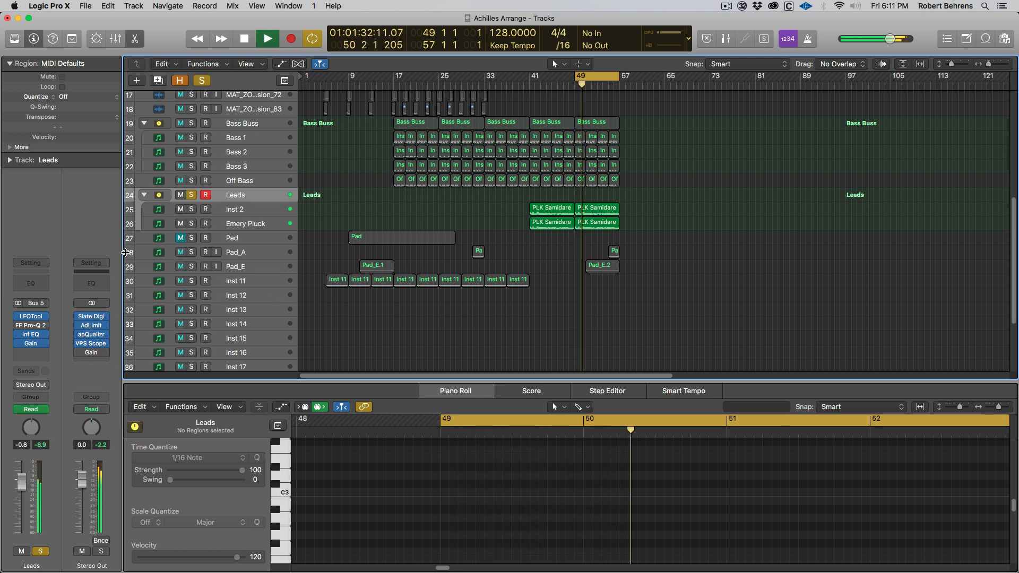
{"action": "key", "text": "space"}
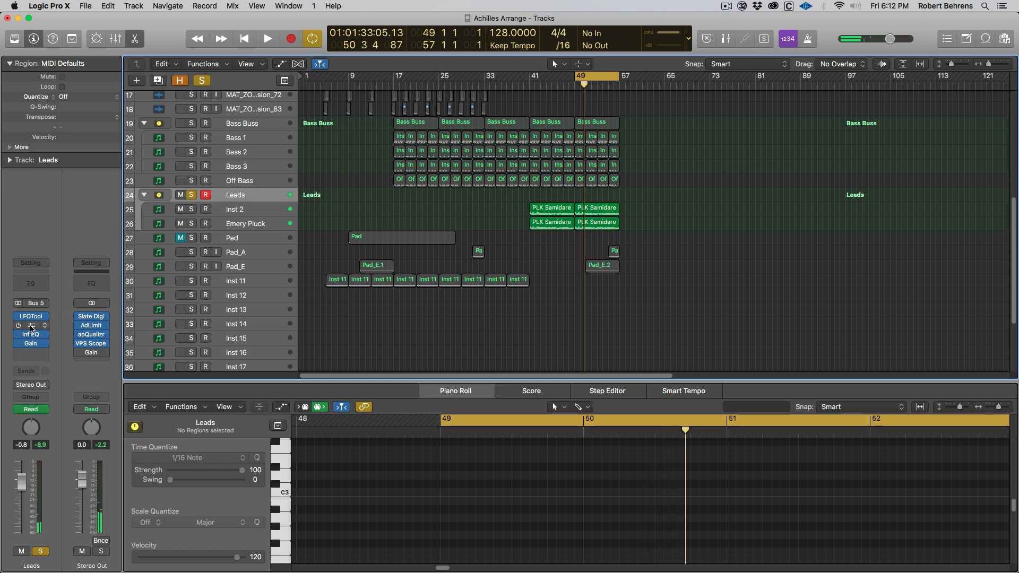
Check the Pro-Q 2 curve on the Leads channel, close it, and open the channel's Infinity EQ insert
{"action": "left_click", "coordinate": [31, 327]}
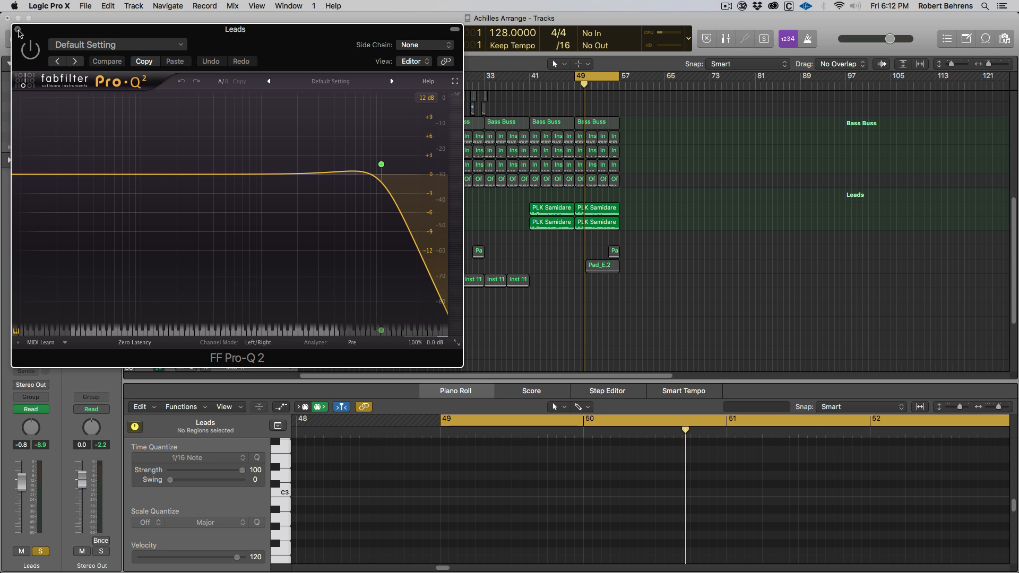
{"action": "left_click", "coordinate": [18, 30]}
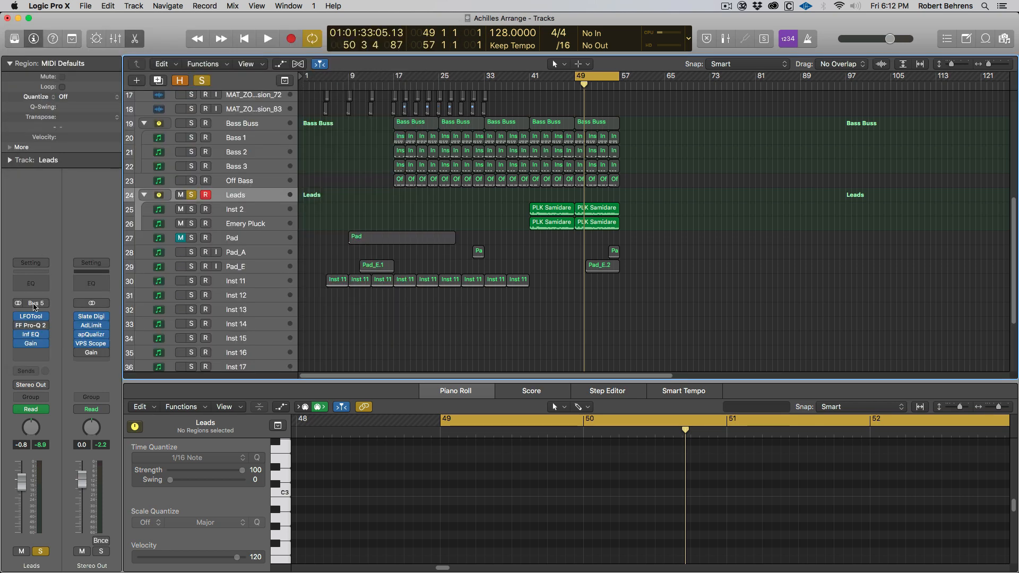
{"action": "left_click", "coordinate": [31, 336]}
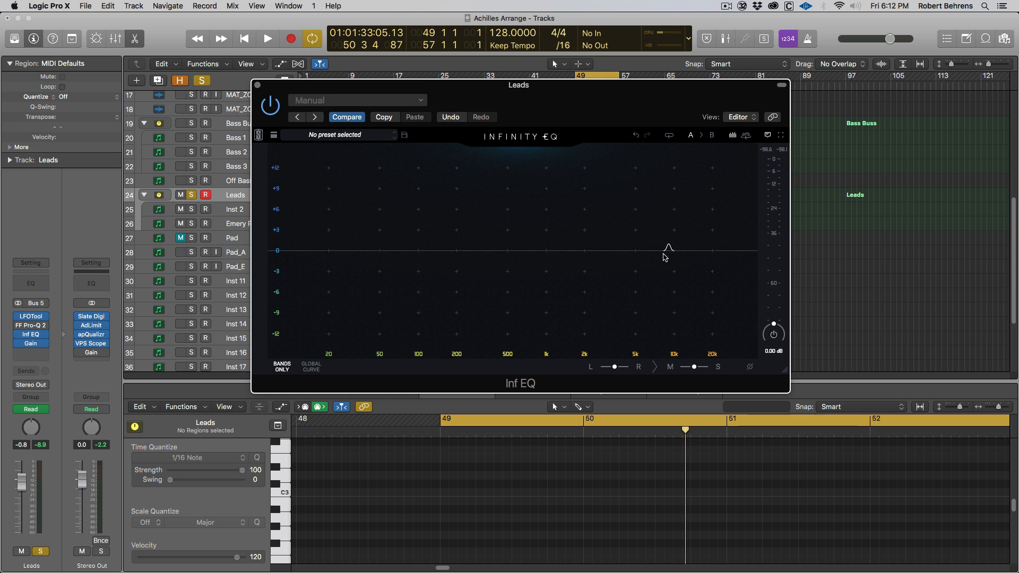
{"action": "left_click", "coordinate": [675, 252]}
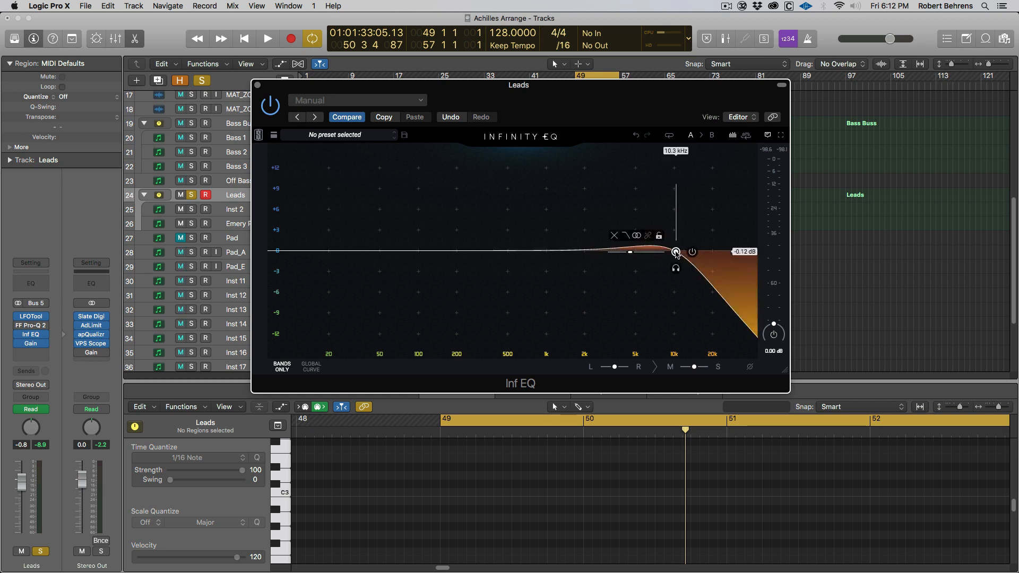
{"action": "mouse_move", "coordinate": [676, 253]}
{"action": "left_mouse_down"}
{"action": "mouse_move", "coordinate": [722, 259]}
{"action": "mouse_move", "coordinate": [693, 260]}
{"action": "mouse_move", "coordinate": [702, 258]}
{"action": "mouse_move", "coordinate": [676, 228]}
{"action": "mouse_move", "coordinate": [511, 177]}
{"action": "mouse_move", "coordinate": [610, 227]}
{"action": "mouse_move", "coordinate": [671, 293]}
{"action": "mouse_move", "coordinate": [650, 287]}
{"action": "mouse_move", "coordinate": [662, 250]}
{"action": "mouse_move", "coordinate": [669, 255]}
{"action": "left_mouse_up"}
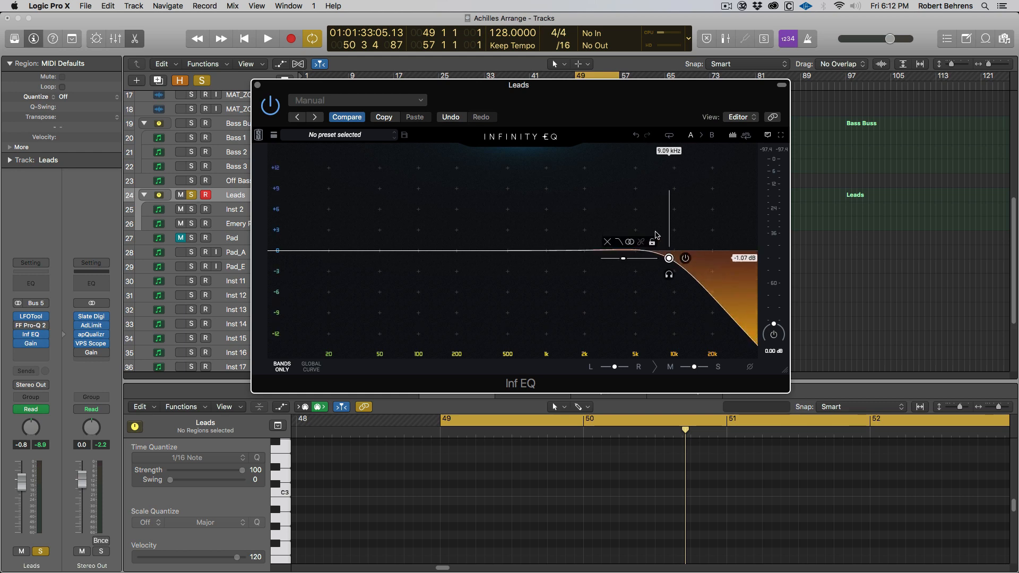
{"action": "left_click", "coordinate": [607, 243]}
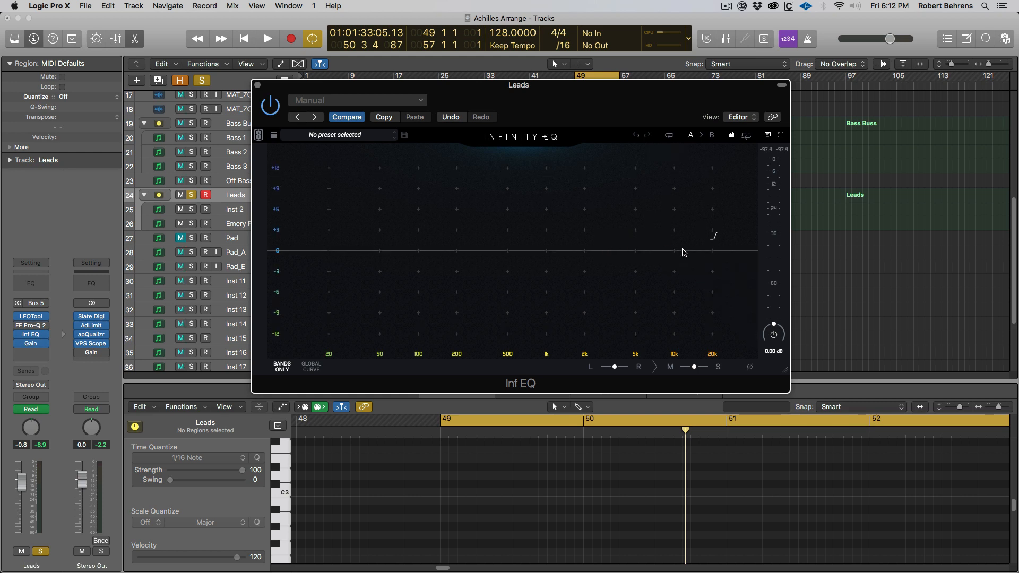
Add three bell bands to the flat EQ curve at about 540 Hz, 2 kHz and 7.5 kHz
{"action": "left_click", "coordinate": [659, 251]}
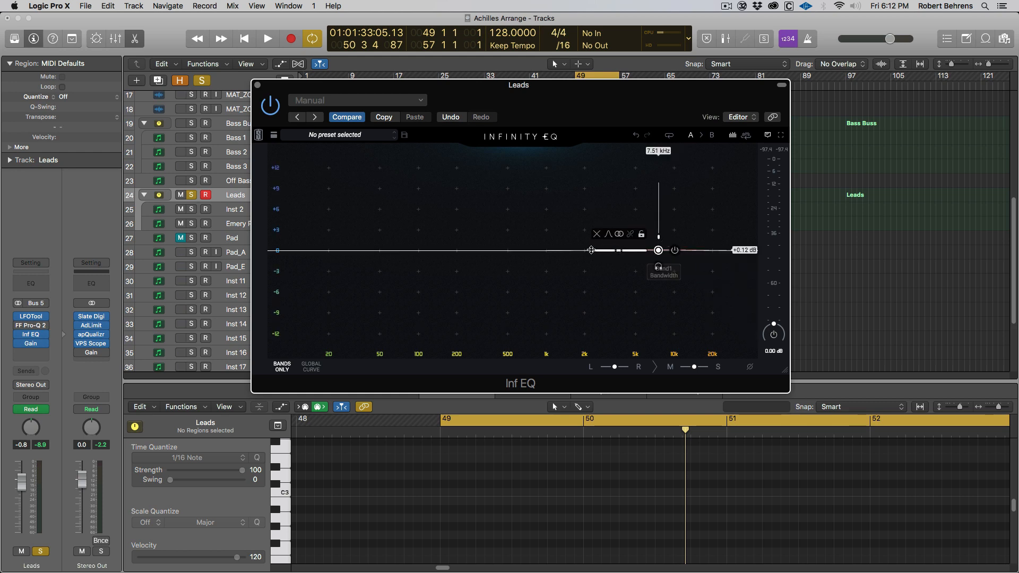
{"action": "left_click", "coordinate": [513, 250]}
{"action": "left_click", "coordinate": [587, 252]}
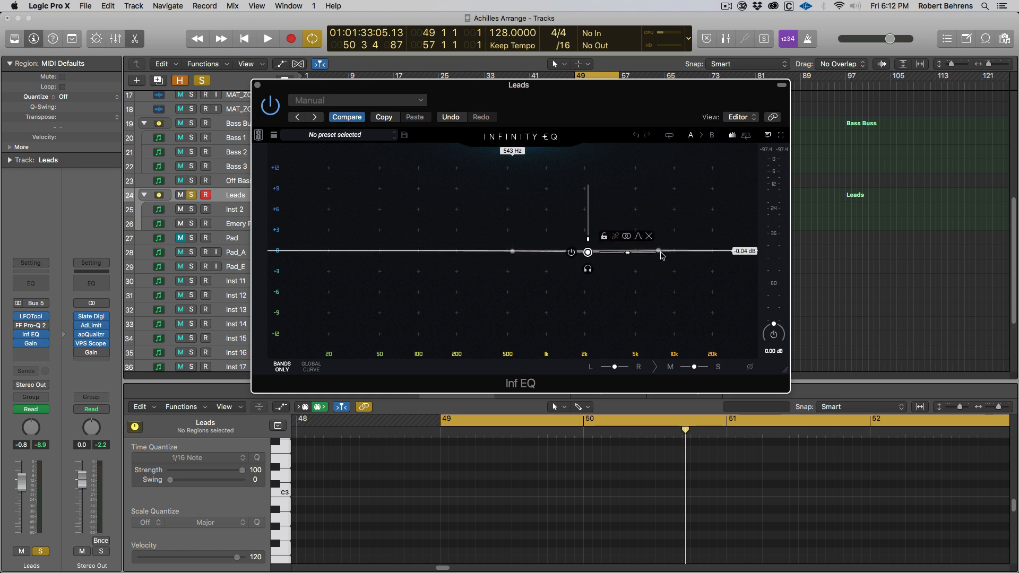
Boost the high band to about +2.6 dB at 7.73 kHz and widen its bandwidth to about 42 st
{"action": "left_click", "coordinate": [659, 249]}
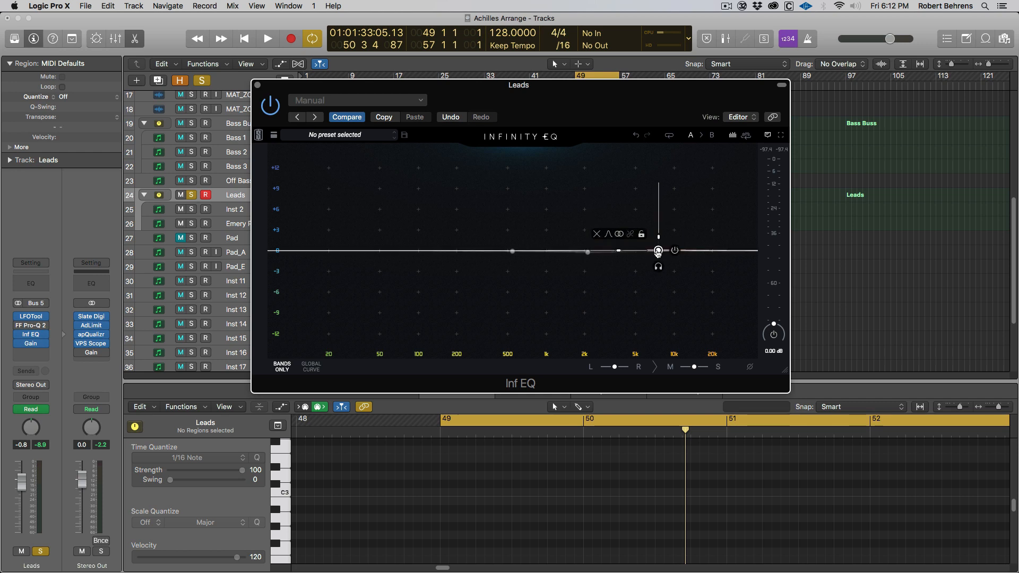
{"action": "left_click_drag", "start_coordinate": [658, 250], "coordinate": [661, 233]}
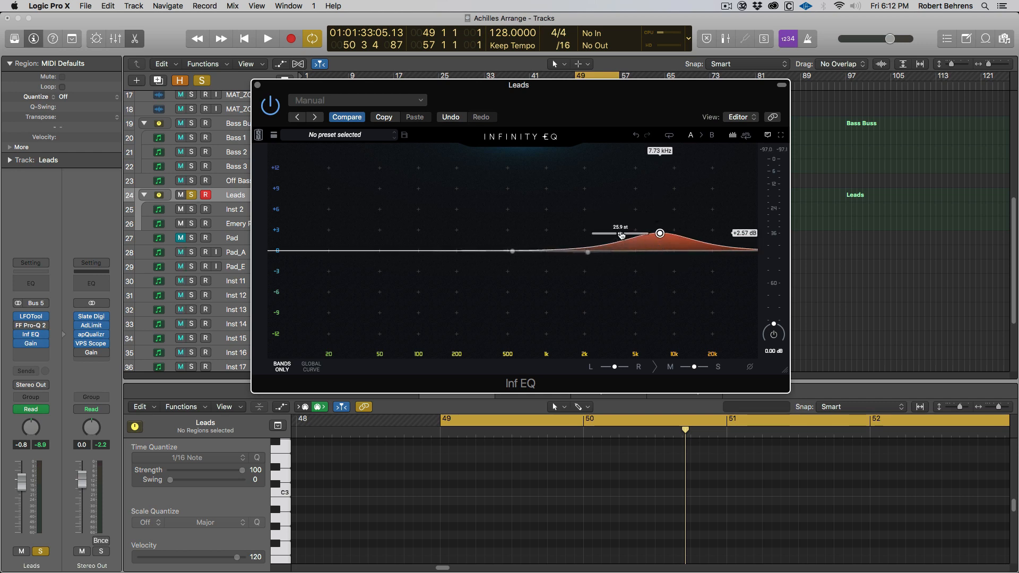
{"action": "mouse_move", "coordinate": [620, 234]}
{"action": "left_mouse_down"}
{"action": "mouse_move", "coordinate": [649, 234]}
{"action": "mouse_move", "coordinate": [599, 233]}
{"action": "mouse_move", "coordinate": [612, 233]}
{"action": "left_mouse_up"}
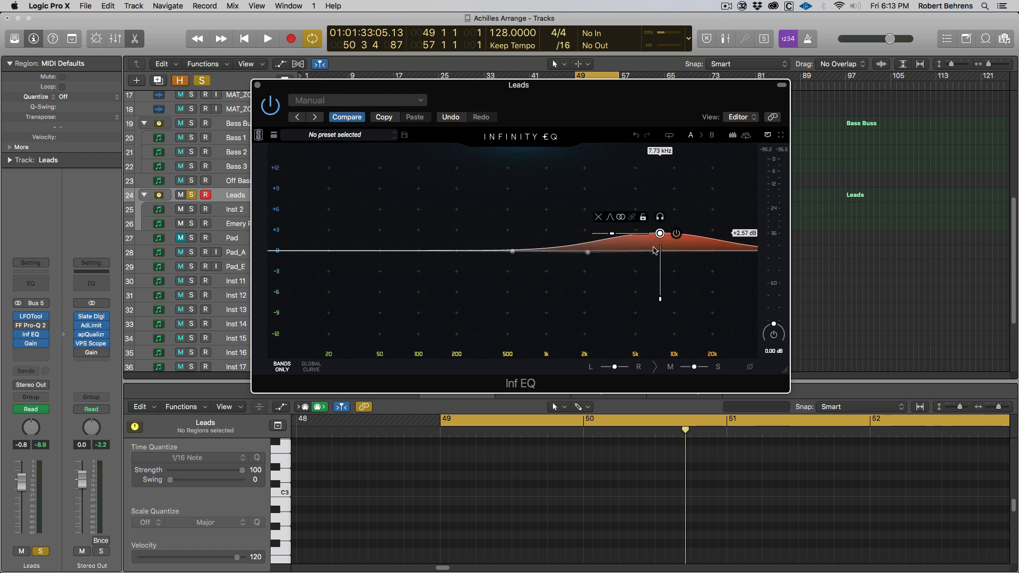
Adjust the high band's slope and narrow its bandwidth to about 32 st
{"action": "mouse_move", "coordinate": [661, 302]}
{"action": "left_click_drag", "start_coordinate": [661, 301], "coordinate": [660, 298]}
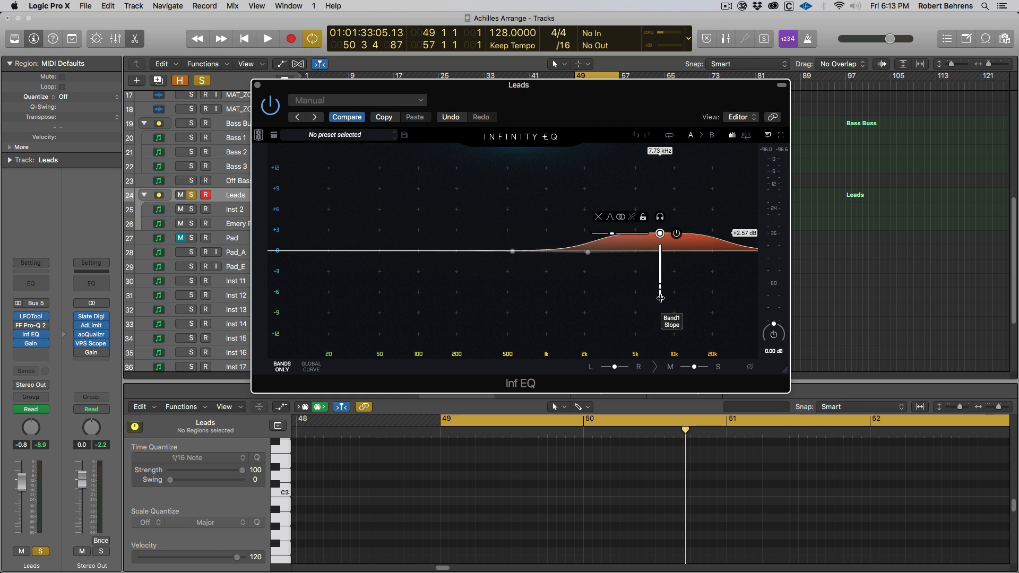
{"action": "mouse_move", "coordinate": [661, 295]}
{"action": "left_mouse_down"}
{"action": "mouse_move", "coordinate": [660, 255]}
{"action": "mouse_move", "coordinate": [659, 297]}
{"action": "left_mouse_up"}
{"action": "mouse_move", "coordinate": [612, 236]}
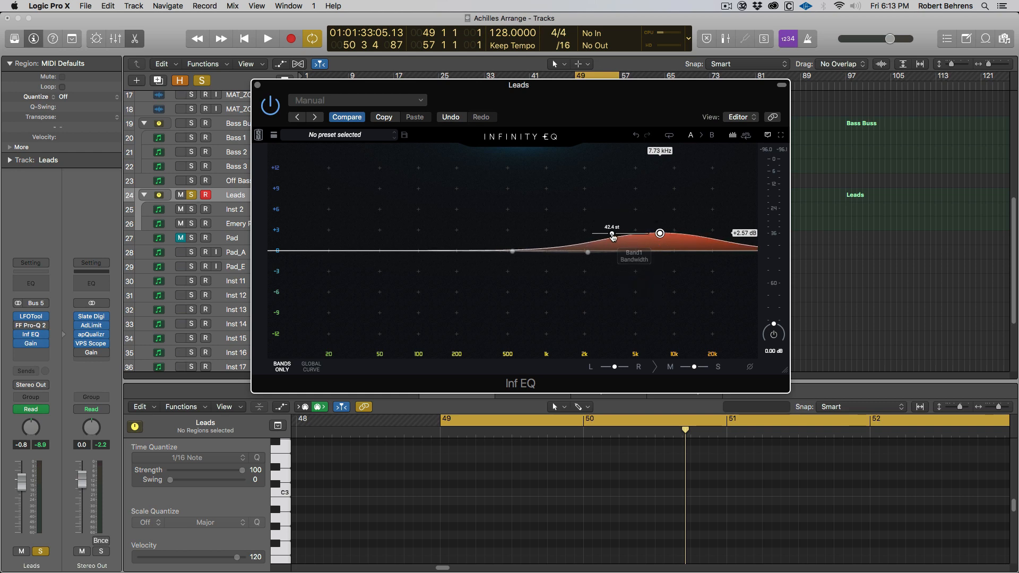
{"action": "mouse_move", "coordinate": [612, 236]}
{"action": "left_mouse_down"}
{"action": "mouse_move", "coordinate": [628, 233]}
{"action": "mouse_move", "coordinate": [617, 234]}
{"action": "left_mouse_up"}
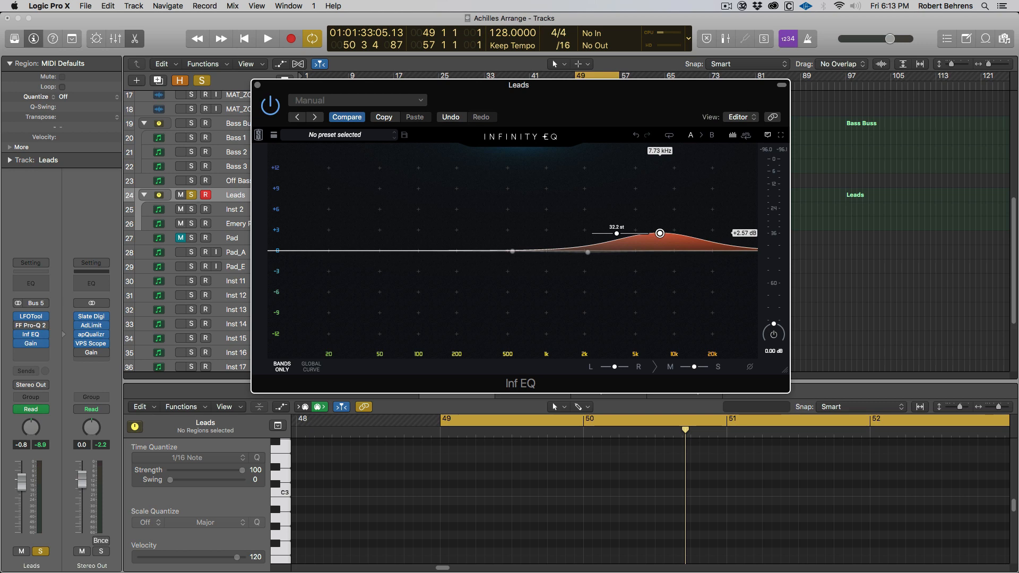
Move the high band to about 8 kHz and boost the middle band to about +1.4 dB at 2.13 kHz
{"action": "left_click_drag", "start_coordinate": [616, 234], "coordinate": [654, 240]}
{"action": "mouse_move", "coordinate": [656, 236]}
{"action": "mouse_move", "coordinate": [588, 253]}
{"action": "left_click_drag", "start_coordinate": [589, 253], "coordinate": [586, 245]}
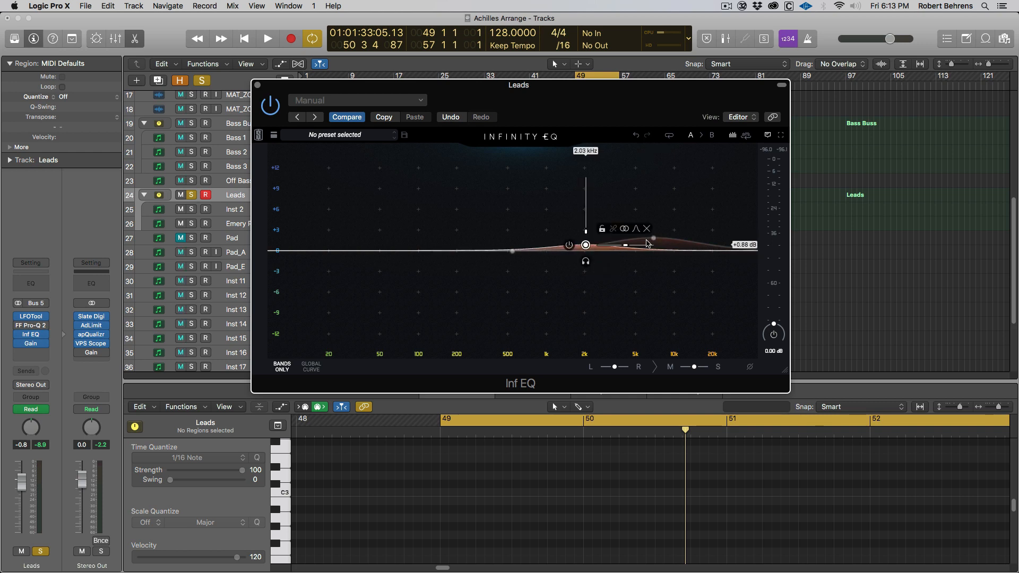
{"action": "mouse_move", "coordinate": [664, 238]}
{"action": "left_click_drag", "start_coordinate": [654, 240], "coordinate": [663, 234]}
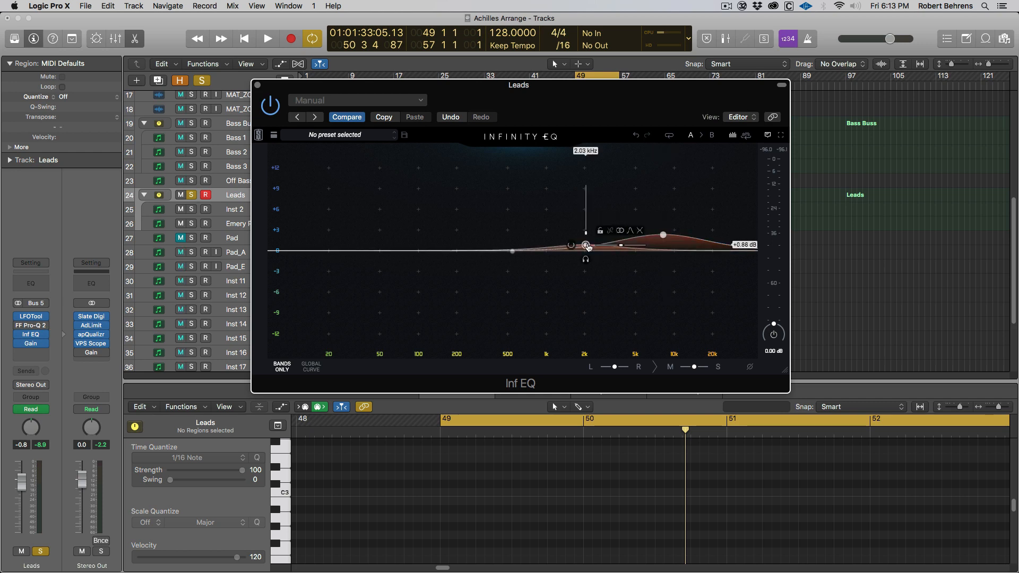
{"action": "left_click_drag", "start_coordinate": [585, 245], "coordinate": [588, 241]}
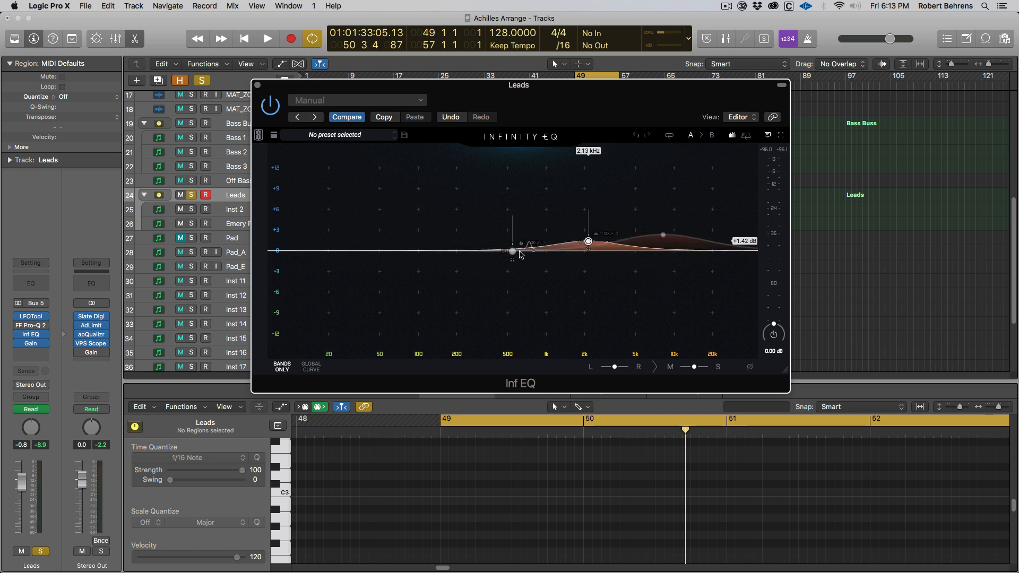
Boost the lowest band to about +1 dB at 591 Hz and fine-tune the middle band
{"action": "left_click_drag", "start_coordinate": [512, 251], "coordinate": [511, 240]}
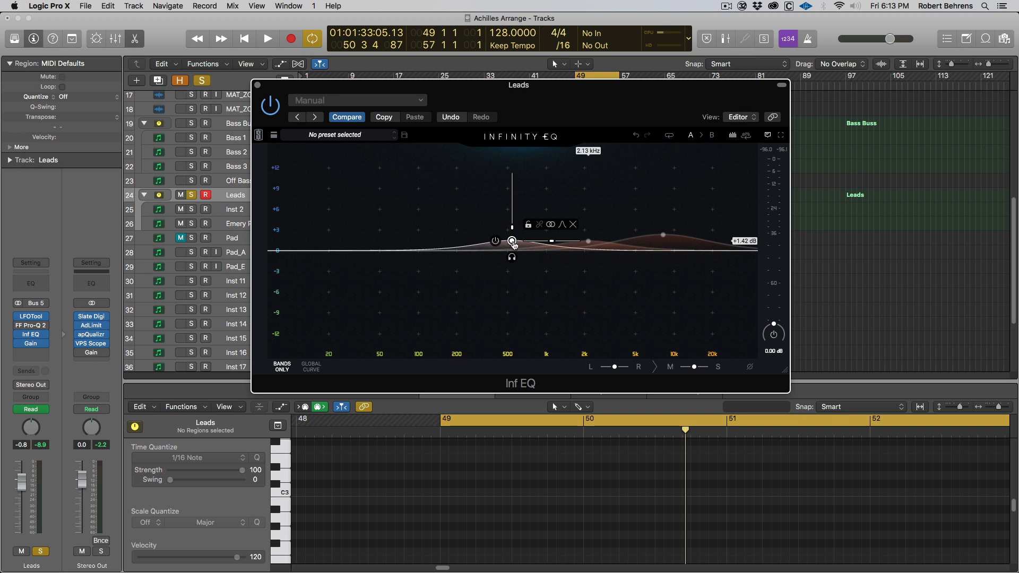
{"action": "left_click_drag", "start_coordinate": [513, 242], "coordinate": [518, 245]}
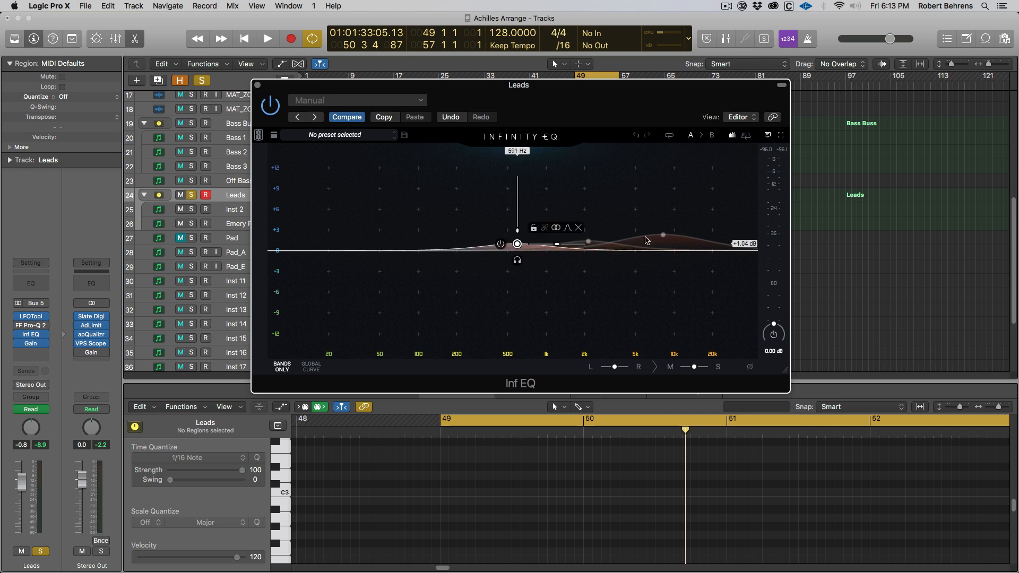
{"action": "left_click", "coordinate": [663, 235]}
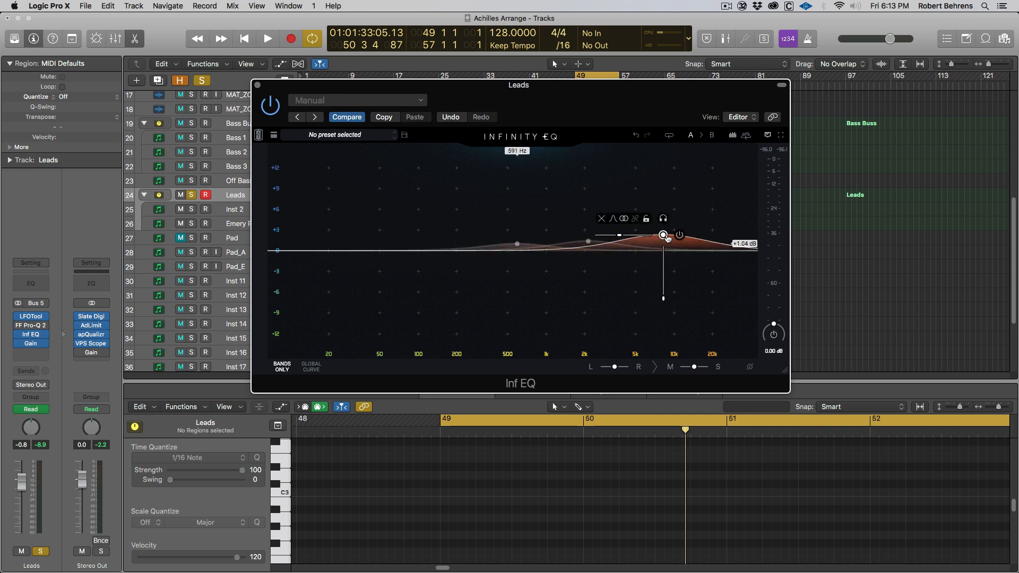
{"action": "left_click", "coordinate": [589, 243]}
{"action": "mouse_move", "coordinate": [589, 242]}
{"action": "left_mouse_down"}
{"action": "mouse_move", "coordinate": [588, 233]}
{"action": "mouse_move", "coordinate": [589, 242]}
{"action": "left_mouse_up"}
Play the soloed leads with Infinity EQ bypassed, and switch the EQ back on to compare
{"action": "left_click", "coordinate": [534, 210]}
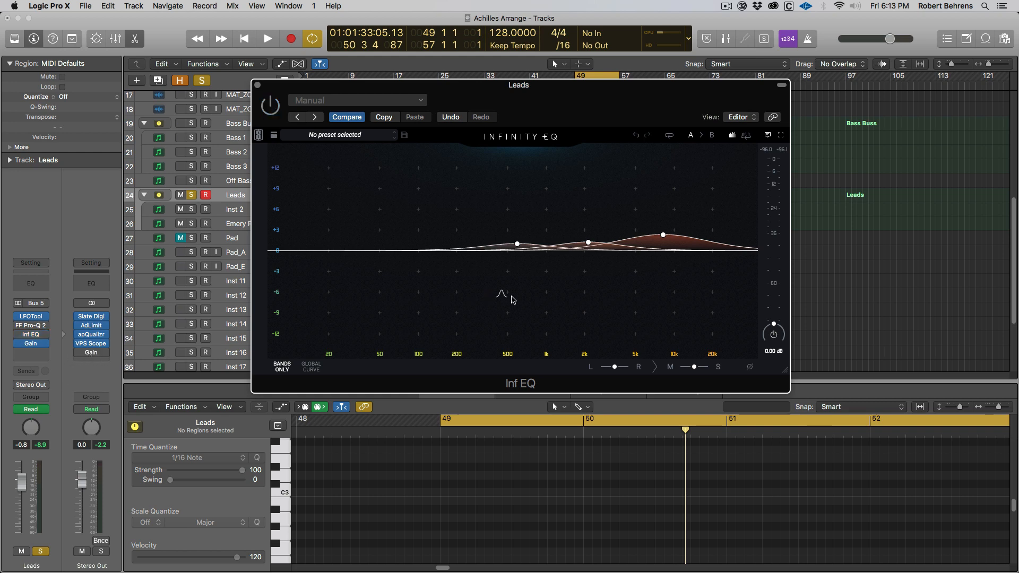
{"action": "key", "text": "space"}
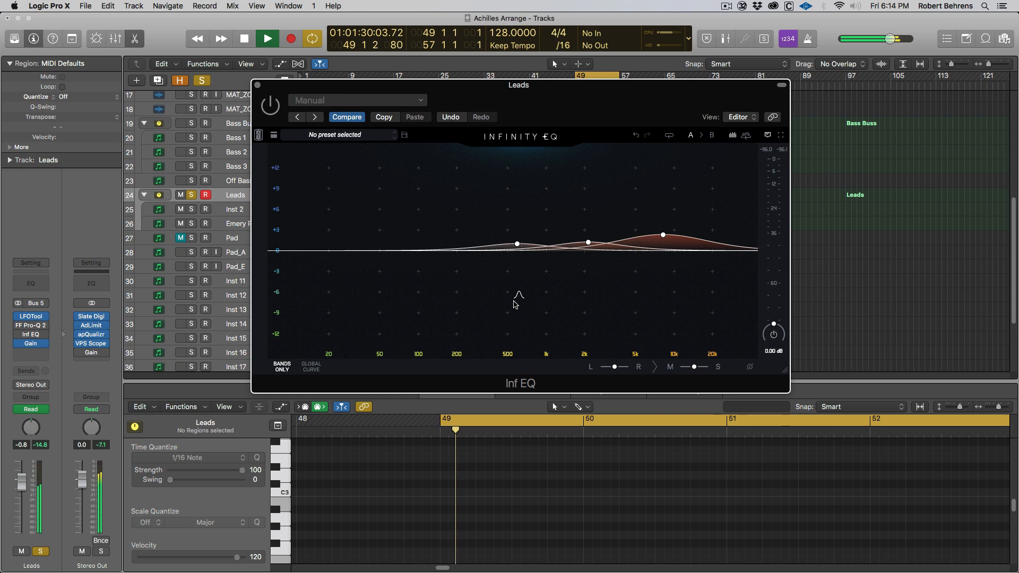
{"action": "left_click", "coordinate": [270, 106]}
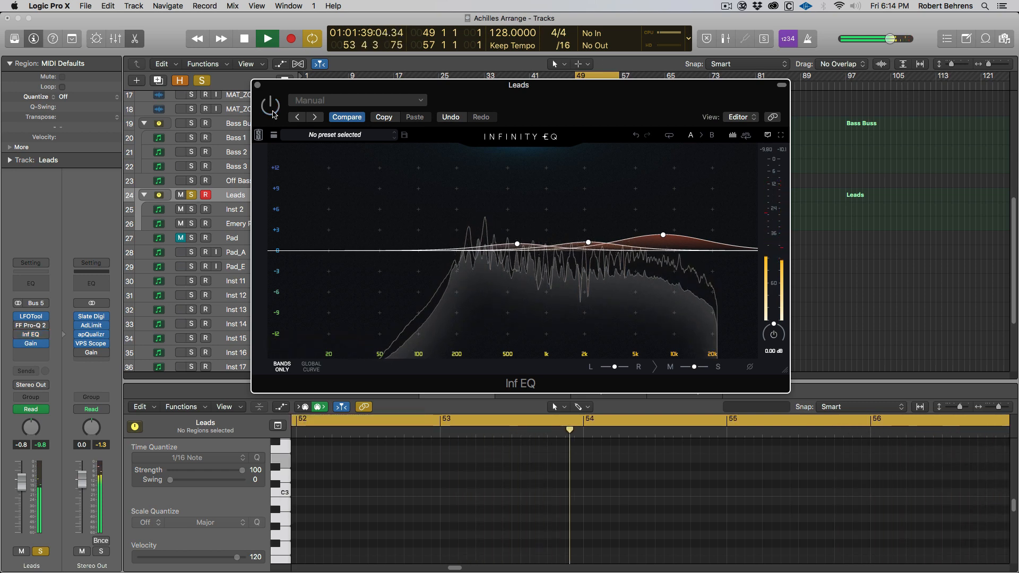
Raise the high band to about +3.2 dB at 8.34 kHz during playback, and stop playback
{"action": "mouse_move", "coordinate": [663, 234]}
{"action": "left_mouse_down"}
{"action": "mouse_move", "coordinate": [700, 173]}
{"action": "mouse_move", "coordinate": [696, 210]}
{"action": "mouse_move", "coordinate": [641, 209]}
{"action": "mouse_move", "coordinate": [704, 216]}
{"action": "mouse_move", "coordinate": [664, 196]}
{"action": "mouse_move", "coordinate": [672, 248]}
{"action": "mouse_move", "coordinate": [664, 237]}
{"action": "left_mouse_up"}
{"action": "left_click", "coordinate": [517, 247]}
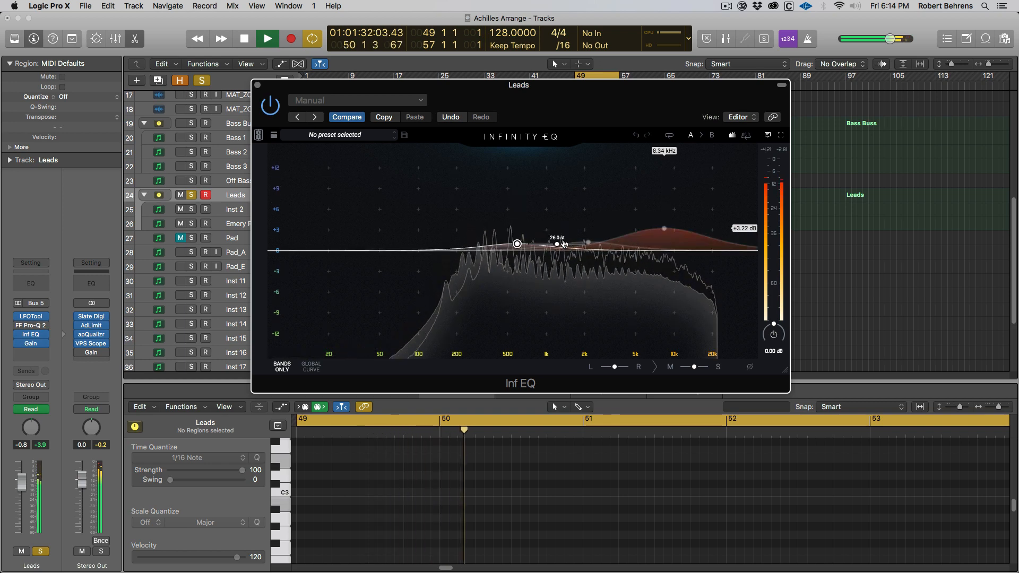
{"action": "key", "text": "space"}
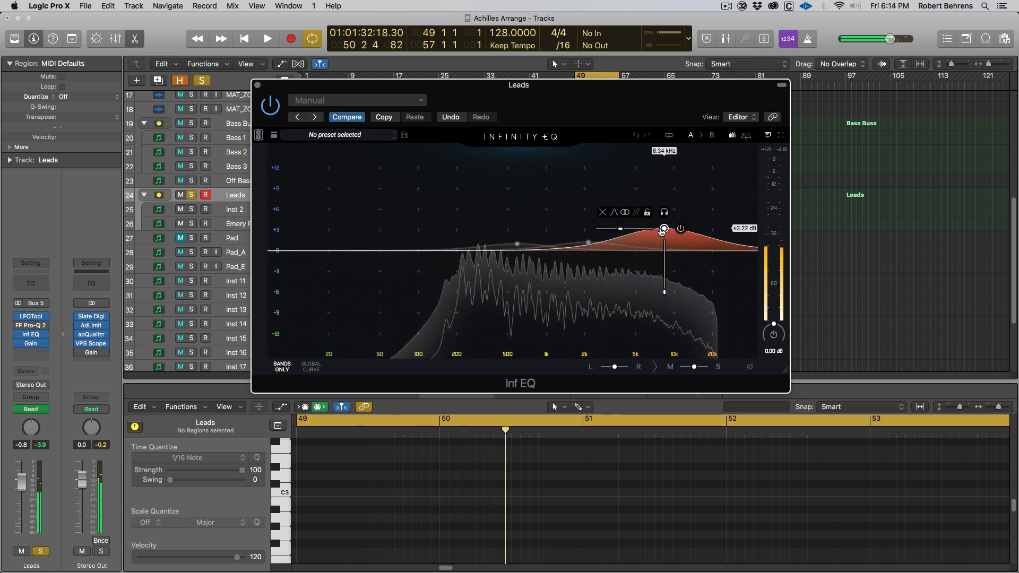
Retune the high band to about 6 kHz with a gentler boost of about +1.6 dB while auditioning the leads
{"action": "left_click_drag", "start_coordinate": [664, 229], "coordinate": [663, 230]}
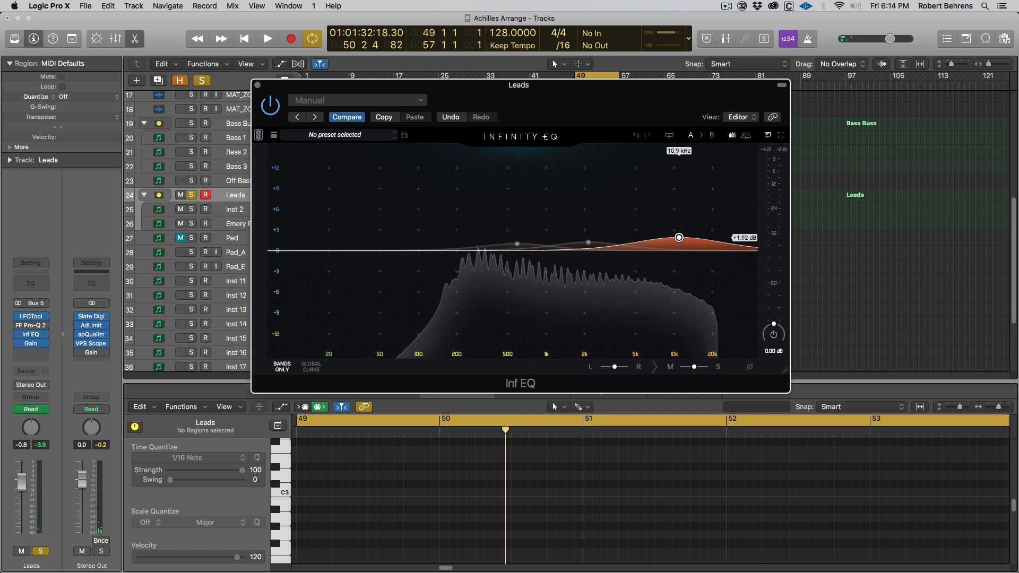
{"action": "key", "text": "space"}
{"action": "left_click_drag", "start_coordinate": [678, 237], "coordinate": [647, 239]}
{"action": "key", "text": "space"}
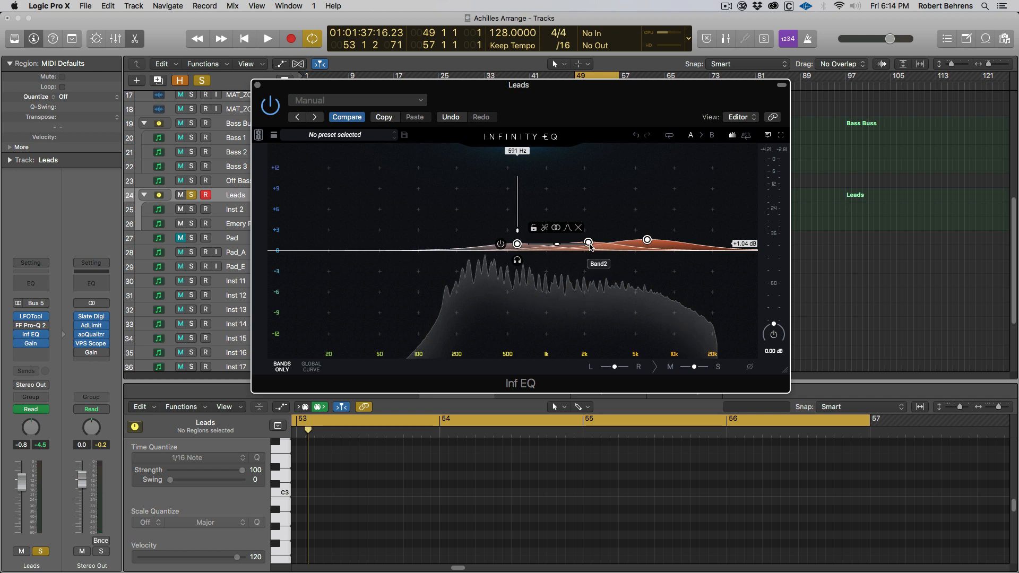
Move the EQ bands lower with stronger boosts while playing the leads, setting the highest to about +3.2 dB at 4.48 kHz
{"action": "key", "text": "space"}
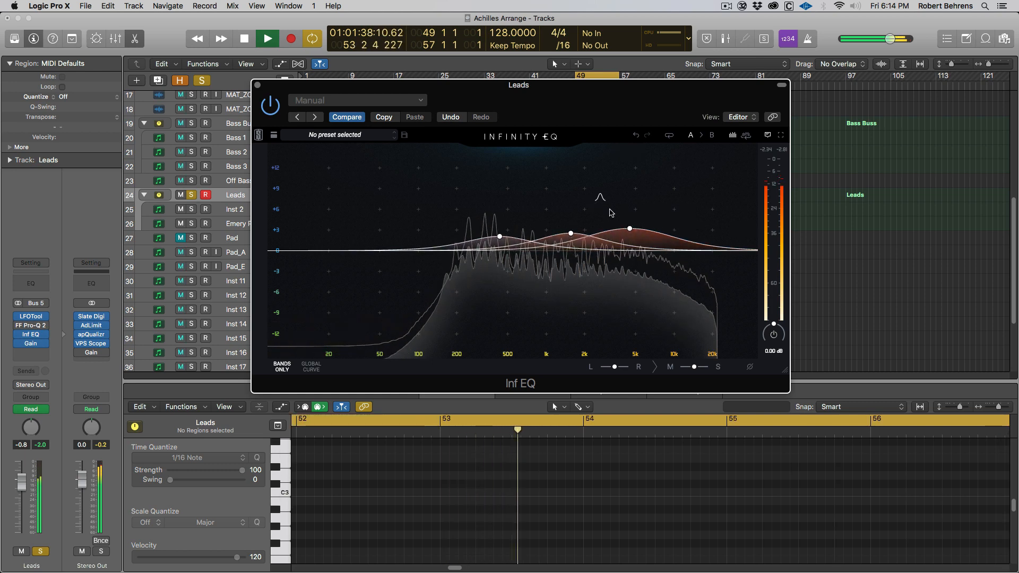
{"action": "key", "text": "space"}
{"action": "mouse_move", "coordinate": [628, 230]}
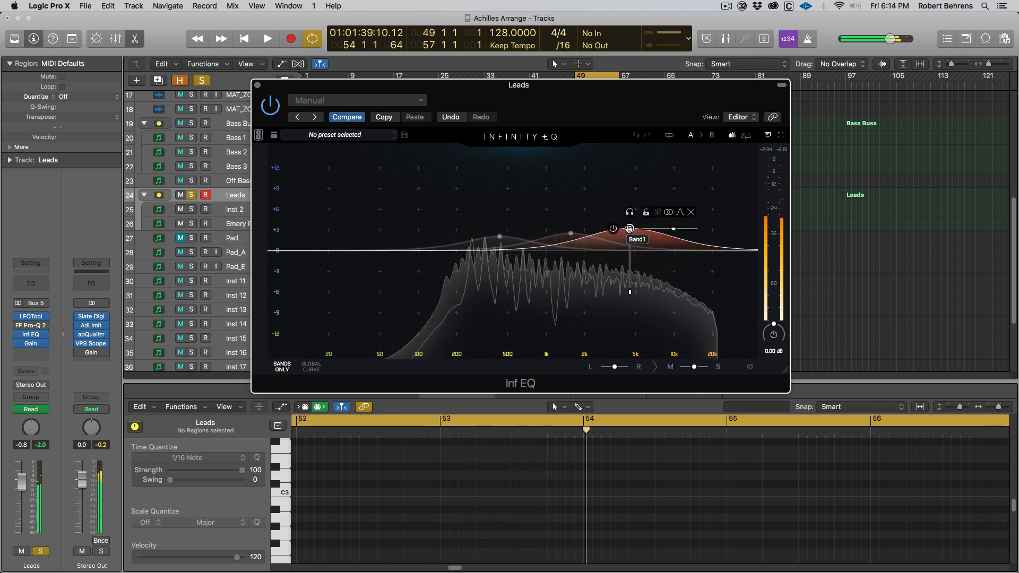
{"action": "left_click", "coordinate": [629, 228]}
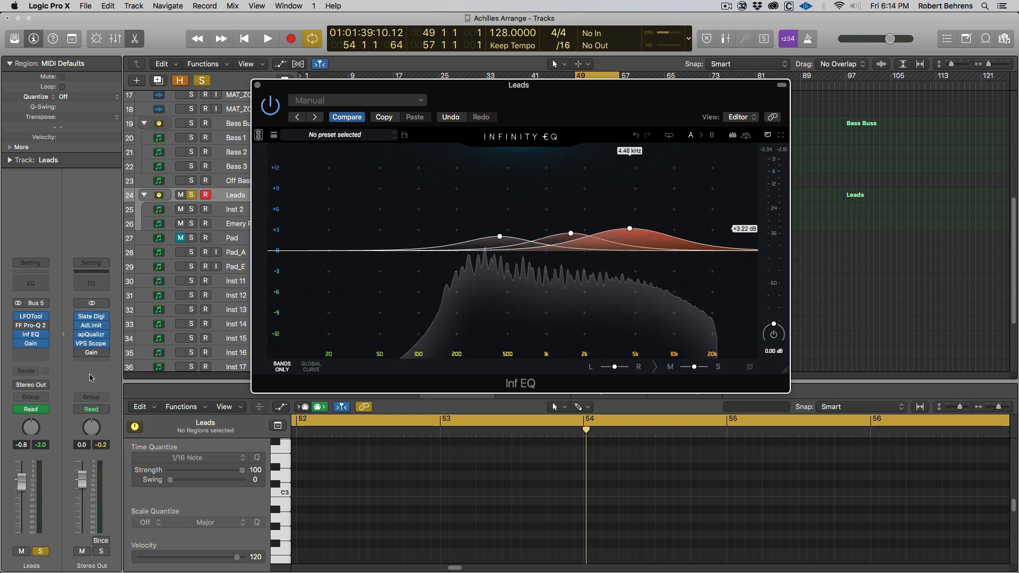
Select the Inst 2 track, show its 1/8th Delay and Big Rev send returns, and mute Big Rev
{"action": "left_click", "coordinate": [235, 210]}
{"action": "left_click", "coordinate": [46, 356]}
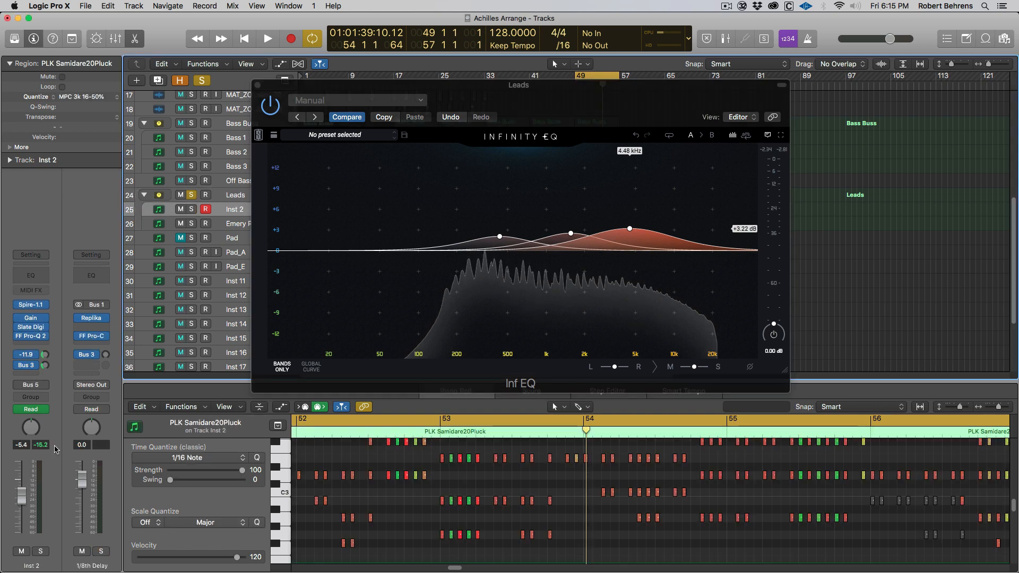
{"action": "left_click", "coordinate": [46, 366]}
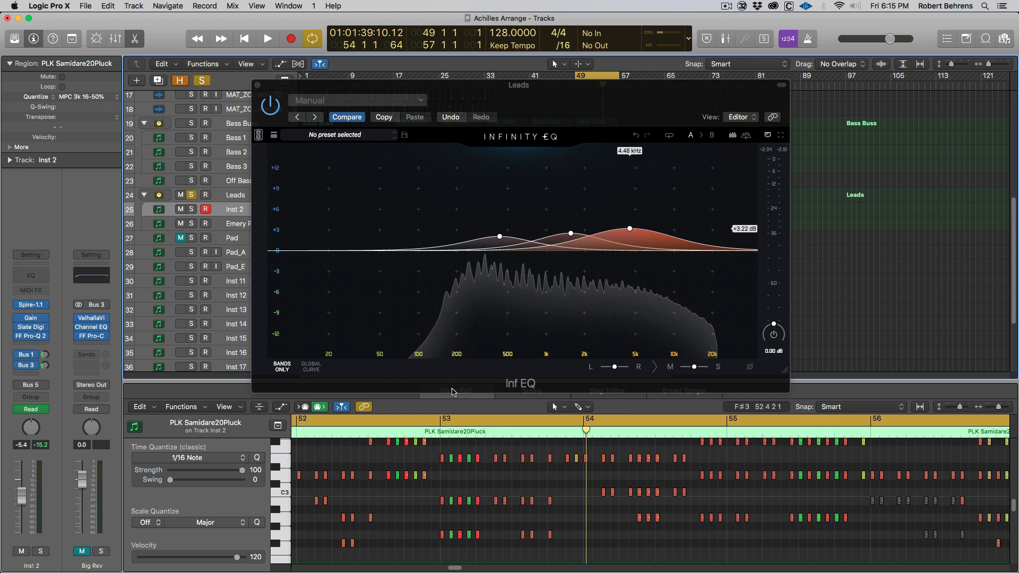
Audition the highest EQ band in solo during playback, and move it up to 6.26 kHz
{"action": "mouse_move", "coordinate": [628, 230]}
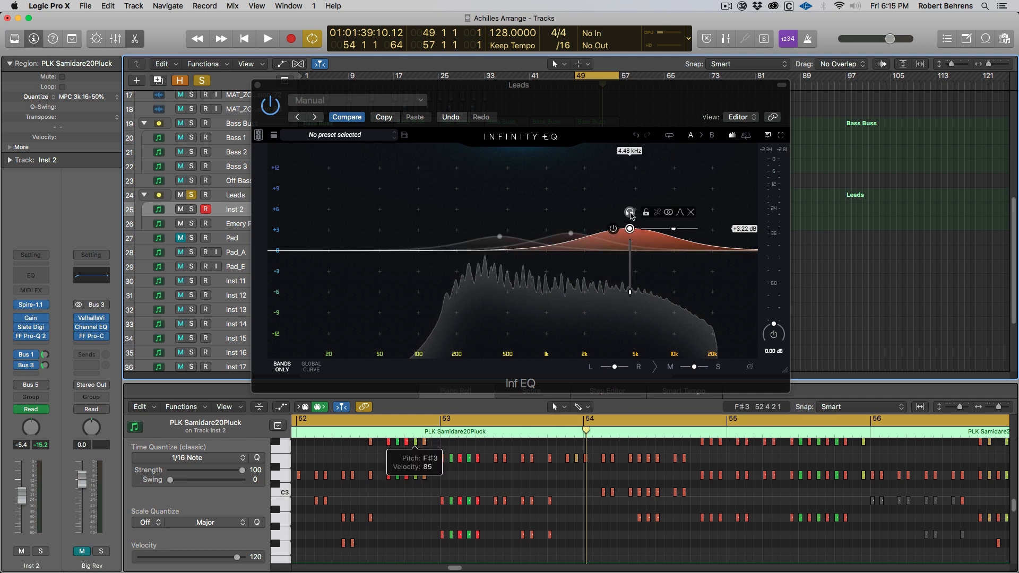
{"action": "key", "text": "space"}
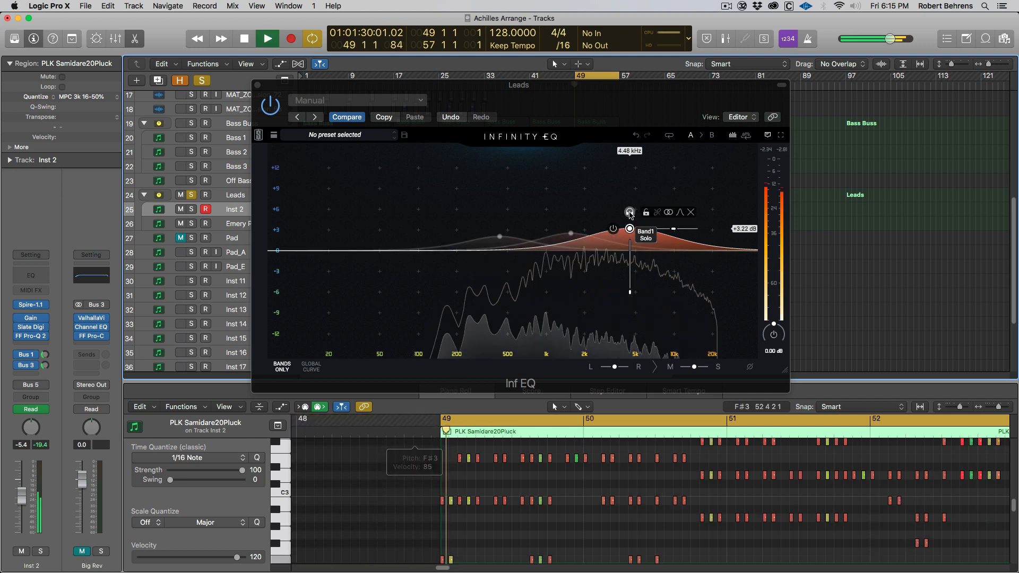
{"action": "left_click", "coordinate": [629, 212]}
{"action": "mouse_move", "coordinate": [630, 228]}
{"action": "left_mouse_down"}
{"action": "mouse_move", "coordinate": [687, 170]}
{"action": "mouse_move", "coordinate": [711, 227]}
{"action": "mouse_move", "coordinate": [408, 228]}
{"action": "mouse_move", "coordinate": [659, 228]}
{"action": "mouse_move", "coordinate": [648, 228]}
{"action": "left_mouse_up"}
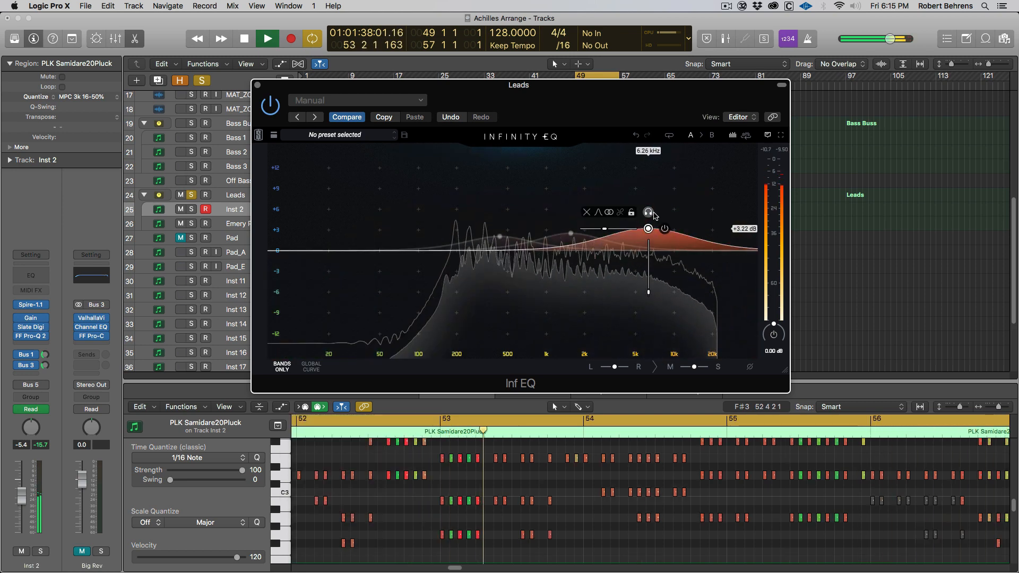
{"action": "key", "text": "space"}
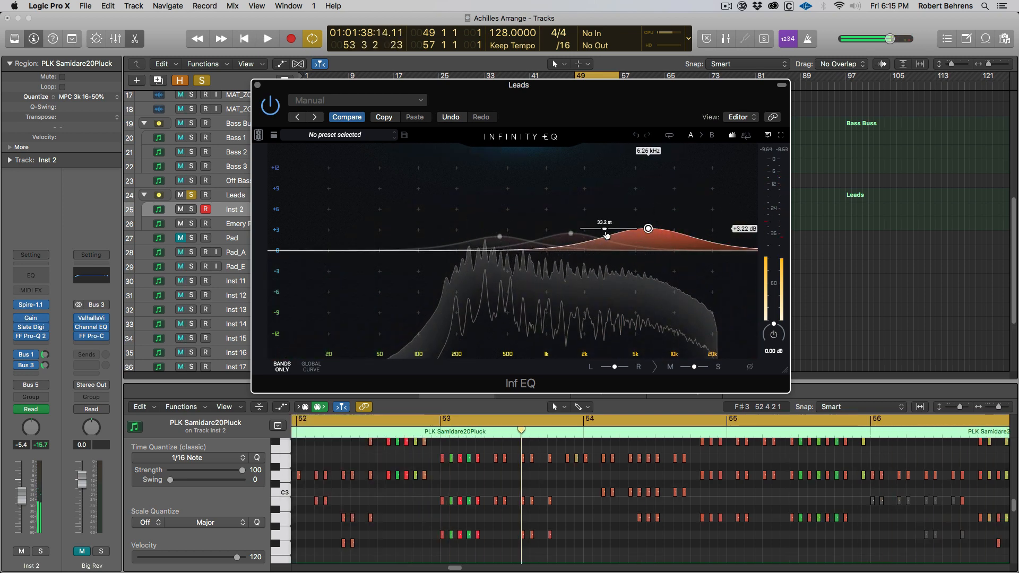
Try a very narrow bandwidth on the highest band while auditioning it in solo, and settle on a wide, gentler boost
{"action": "left_click_drag", "start_coordinate": [604, 228], "coordinate": [640, 241]}
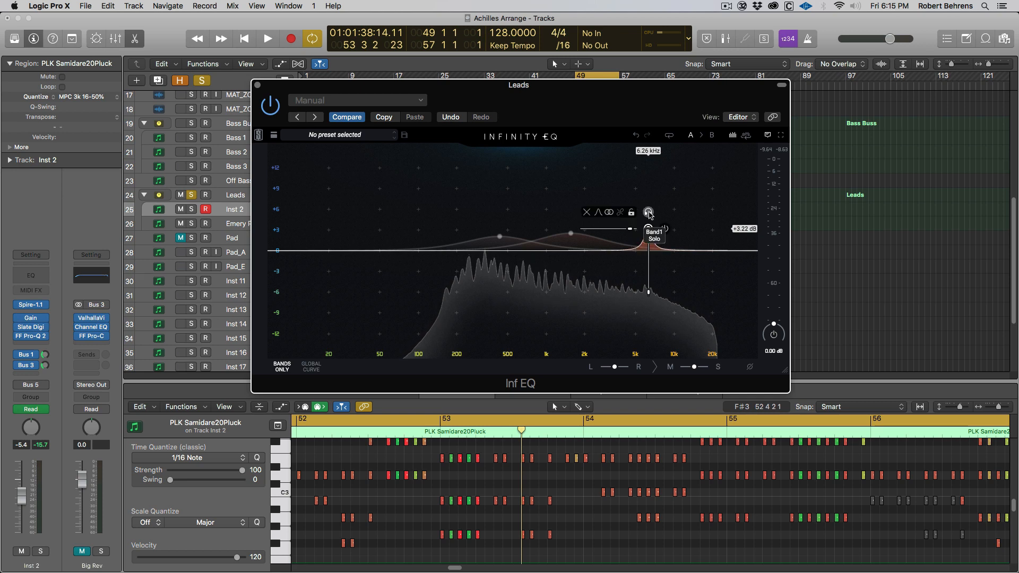
{"action": "key", "text": "space"}
{"action": "left_click_drag", "start_coordinate": [648, 212], "coordinate": [646, 242]}
{"action": "key", "text": "space"}
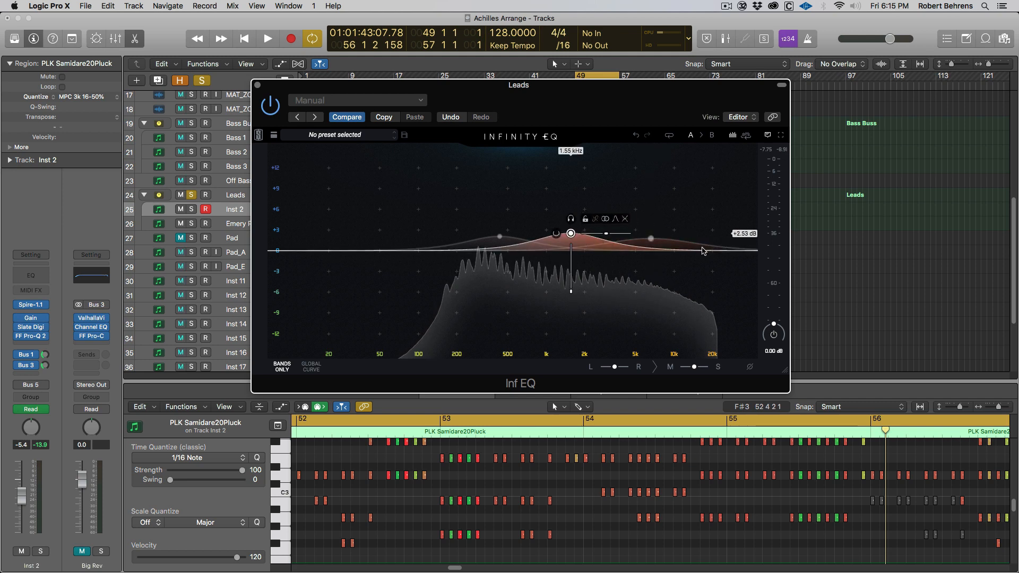
Try a high shelf at 15.2 kHz with a +3.34 dB boost, reshape its slope and resonance, and delete the band
{"action": "key", "text": "space"}
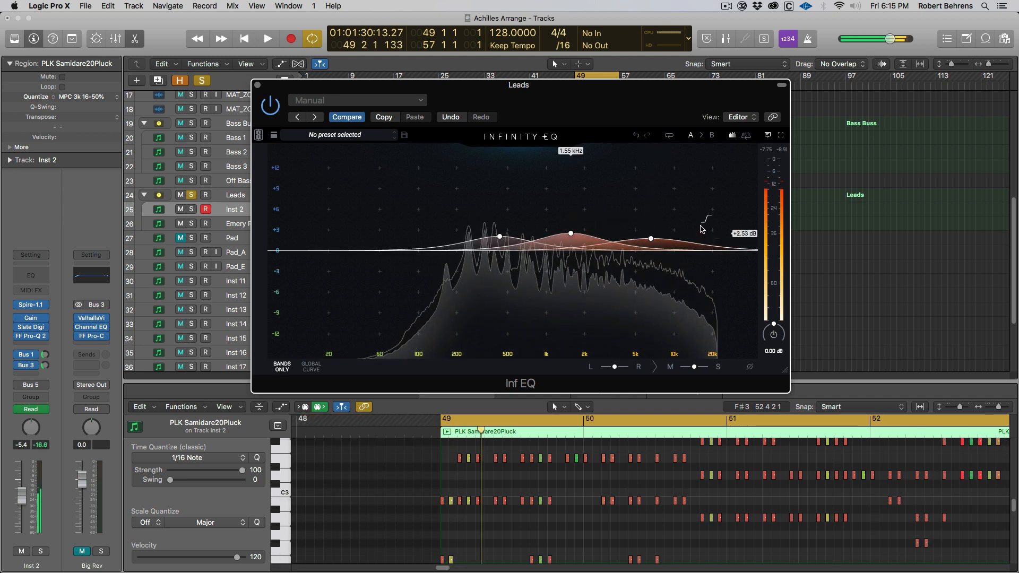
{"action": "left_click", "coordinate": [697, 229]}
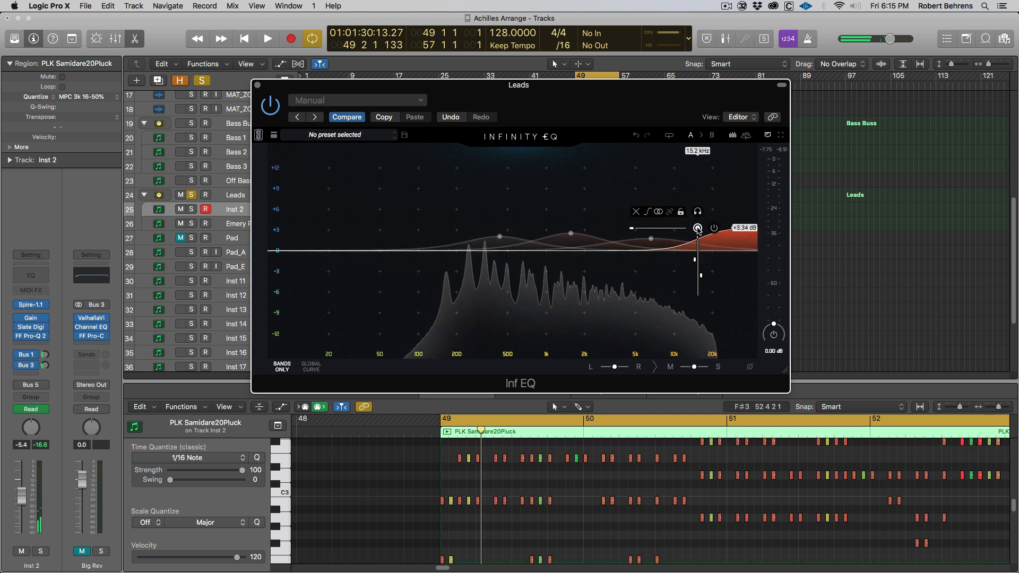
{"action": "left_click_drag", "start_coordinate": [631, 229], "coordinate": [650, 229]}
{"action": "left_click_drag", "start_coordinate": [694, 260], "coordinate": [693, 265]}
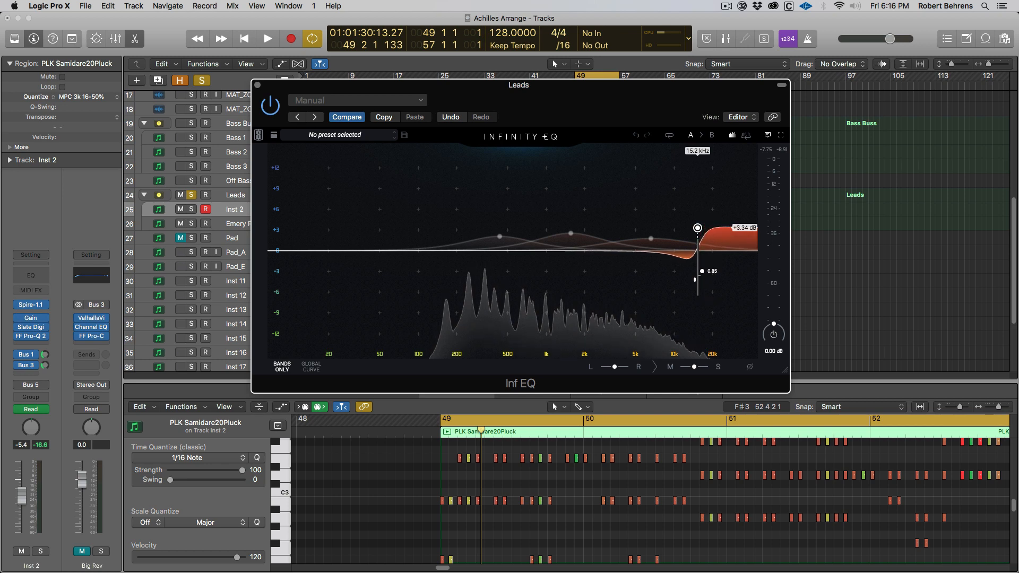
{"action": "left_click_drag", "start_coordinate": [701, 279], "coordinate": [702, 279]}
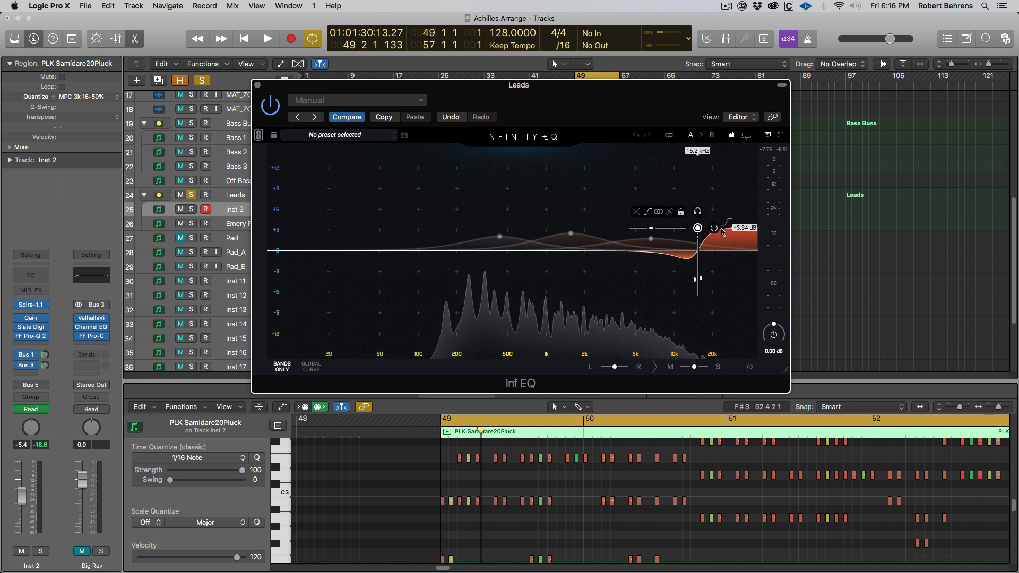
{"action": "left_click", "coordinate": [636, 213]}
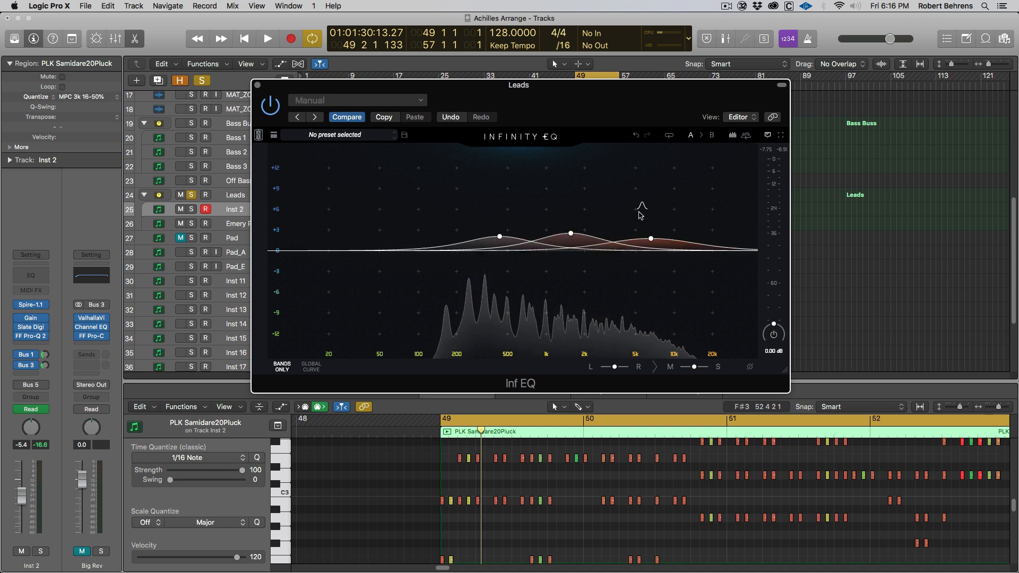
Add a low-pass band at 30 kHz, lower it to -2.65 dB, and steepen its slope to 120 dB/Oct
{"action": "left_click", "coordinate": [745, 255]}
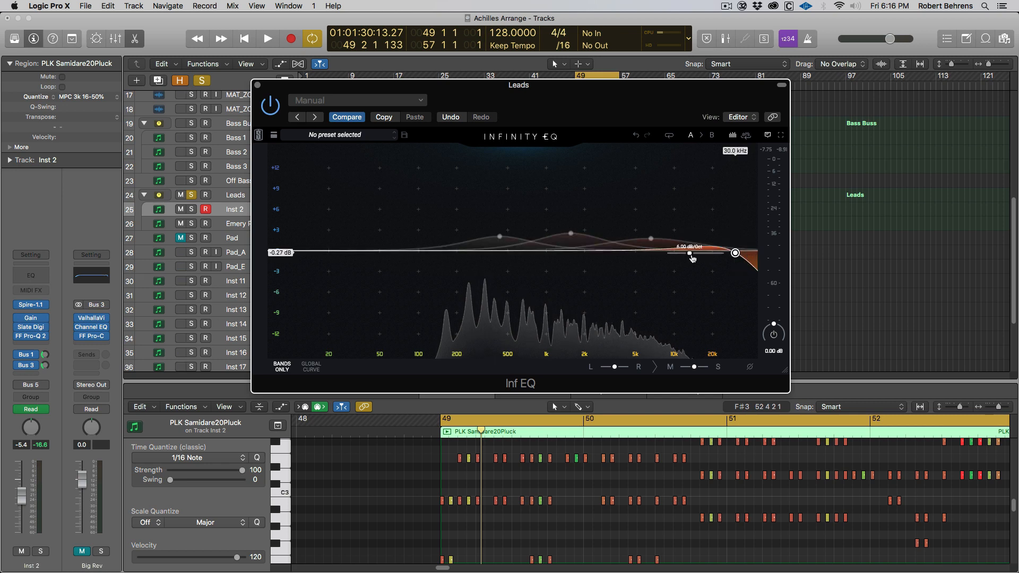
{"action": "left_click_drag", "start_coordinate": [689, 255], "coordinate": [707, 253]}
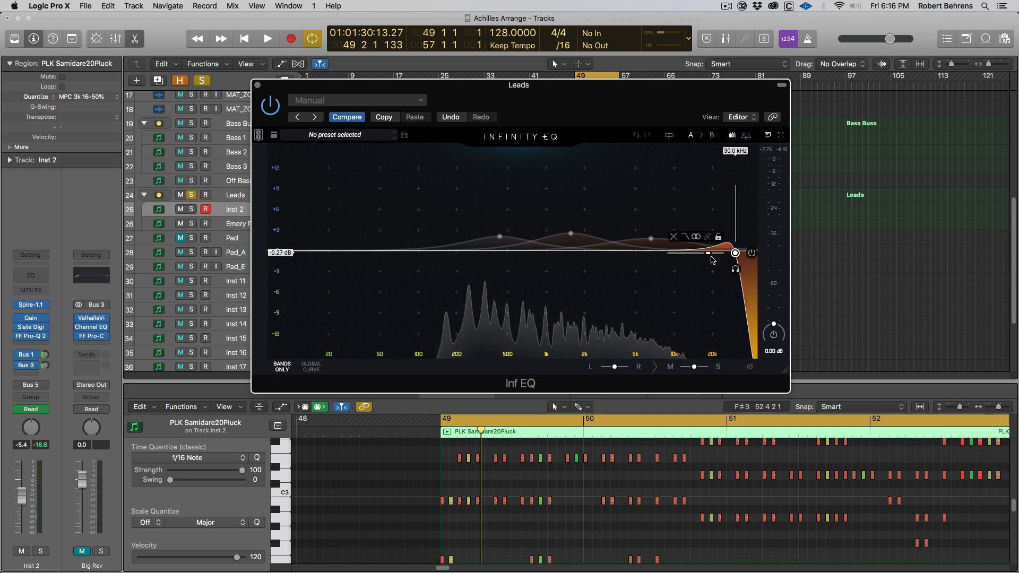
{"action": "left_click_drag", "start_coordinate": [708, 253], "coordinate": [735, 259]}
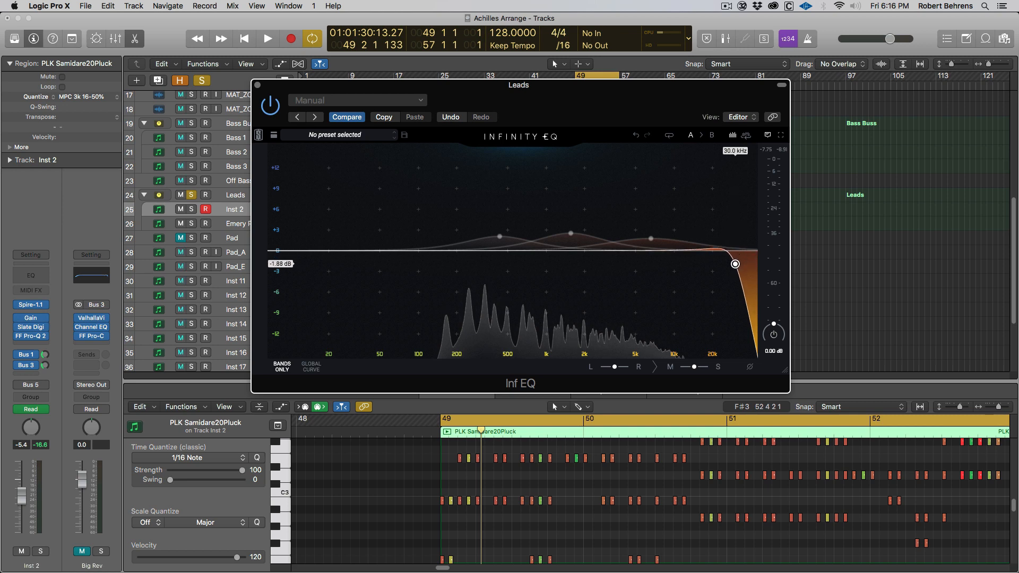
{"action": "mouse_move", "coordinate": [701, 274]}
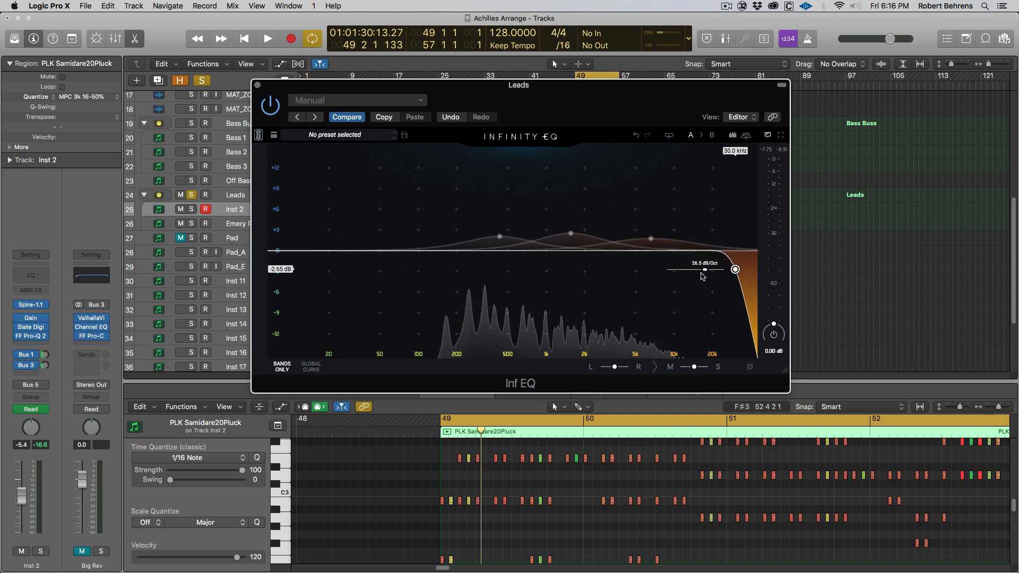
{"action": "left_click_drag", "start_coordinate": [696, 269], "coordinate": [705, 270]}
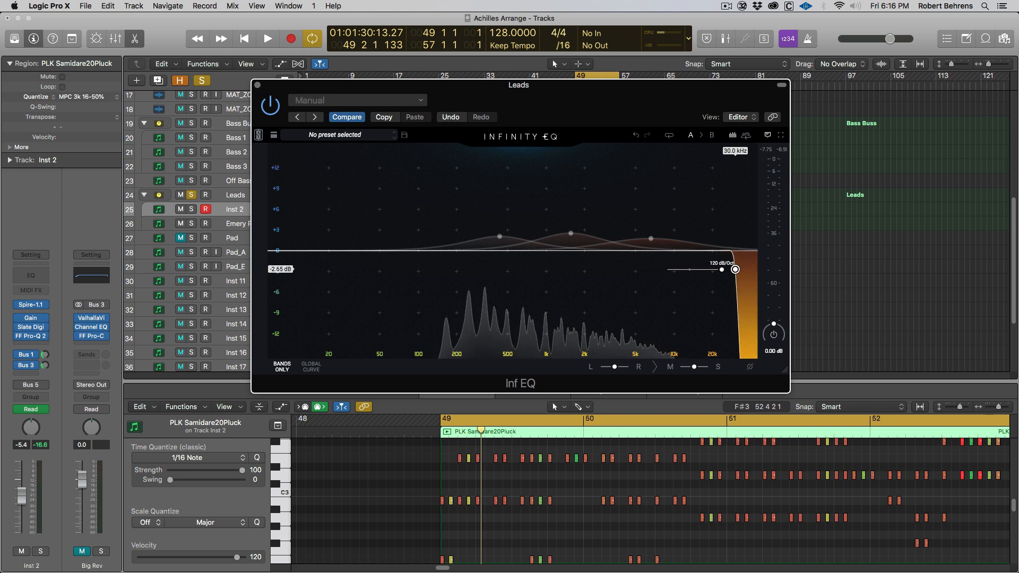
Audition the leads through the 30 kHz low-pass with its level nudged to -2.80 dB, and delete the band
{"action": "mouse_move", "coordinate": [735, 272]}
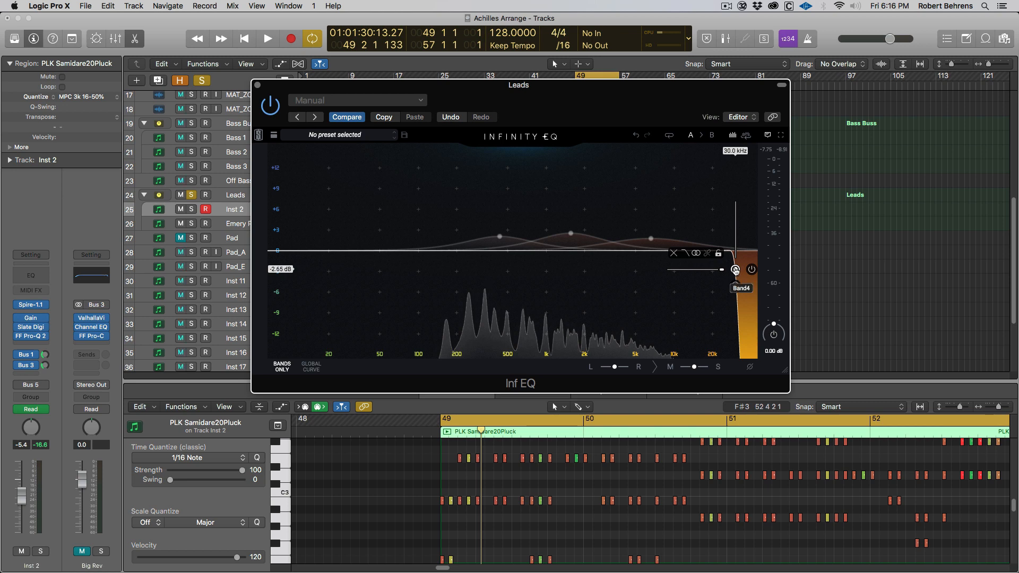
{"action": "key", "text": "space"}
{"action": "mouse_move", "coordinate": [735, 270]}
{"action": "left_mouse_down"}
{"action": "mouse_move", "coordinate": [453, 269]}
{"action": "mouse_move", "coordinate": [730, 254]}
{"action": "mouse_move", "coordinate": [735, 270]}
{"action": "left_mouse_up"}
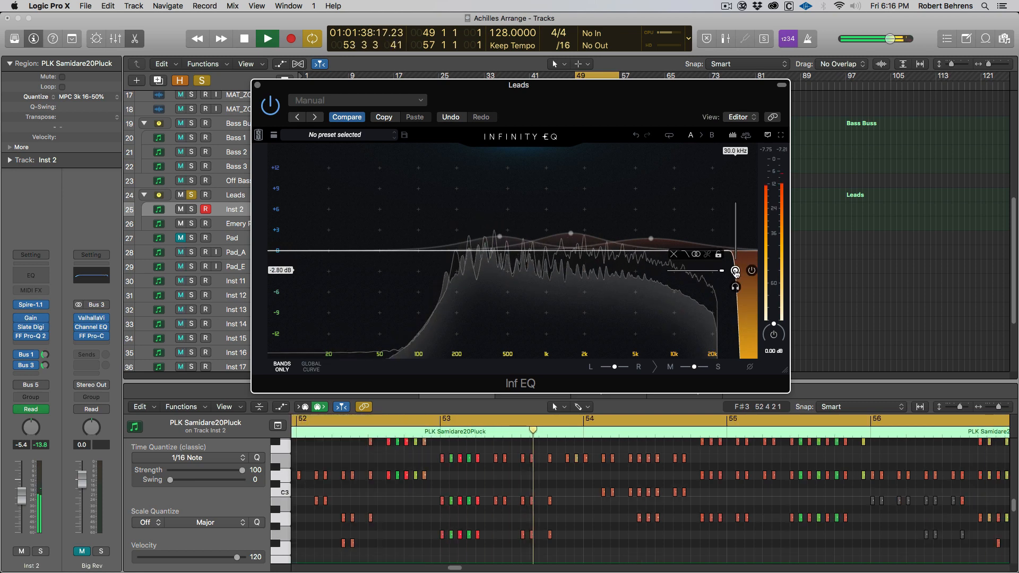
{"action": "key", "text": "space"}
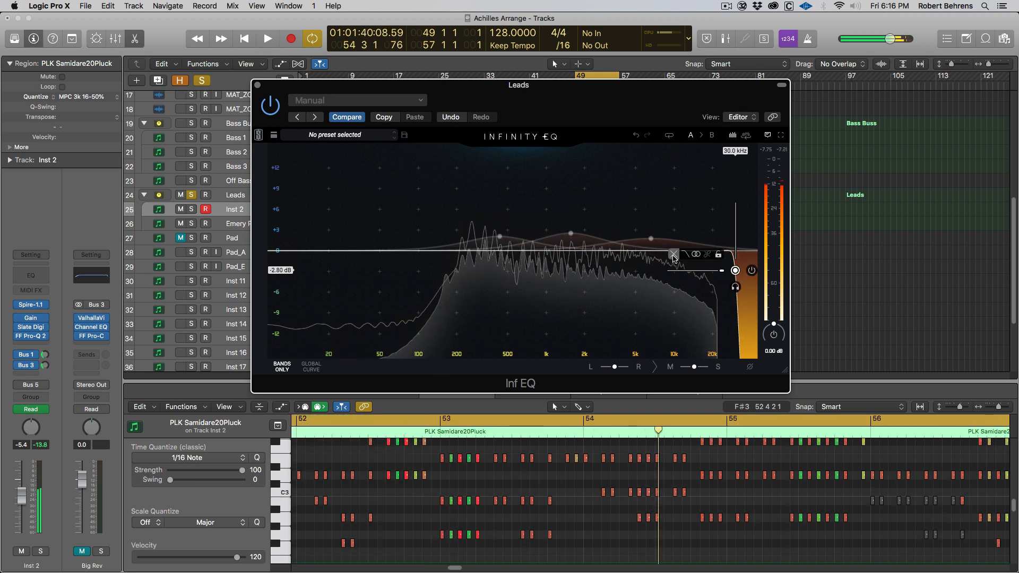
{"action": "left_click", "coordinate": [673, 255]}
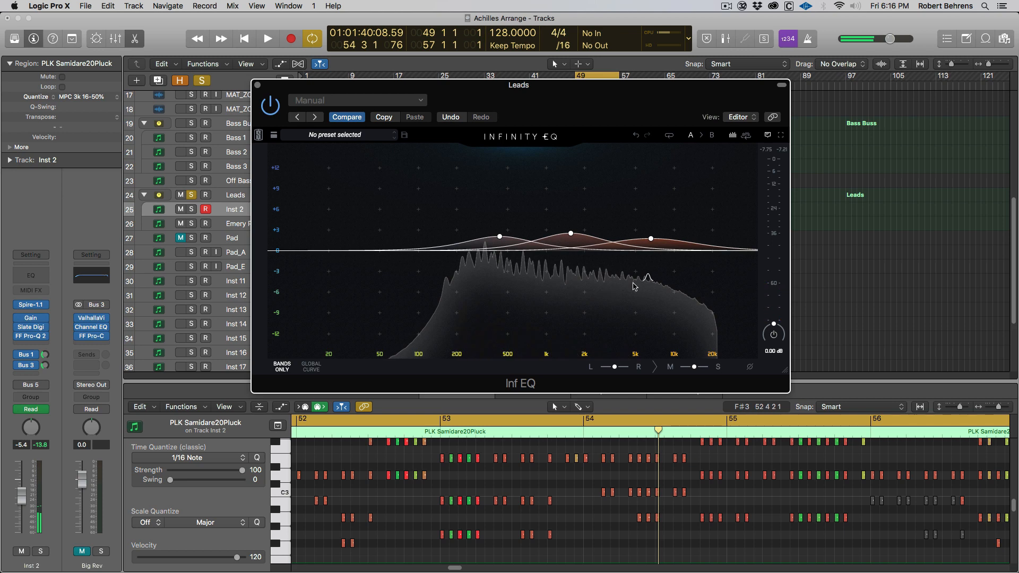
Unsolo the Leads bus to hear the full mix, and raise the highest band's boost slightly during playback
{"action": "key", "text": "space"}
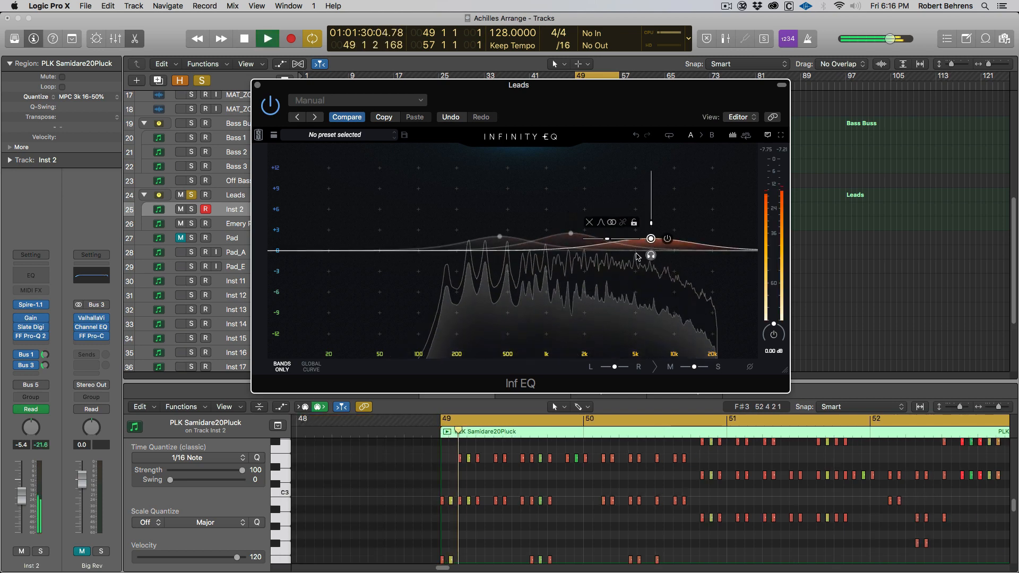
{"action": "left_click", "coordinate": [192, 197]}
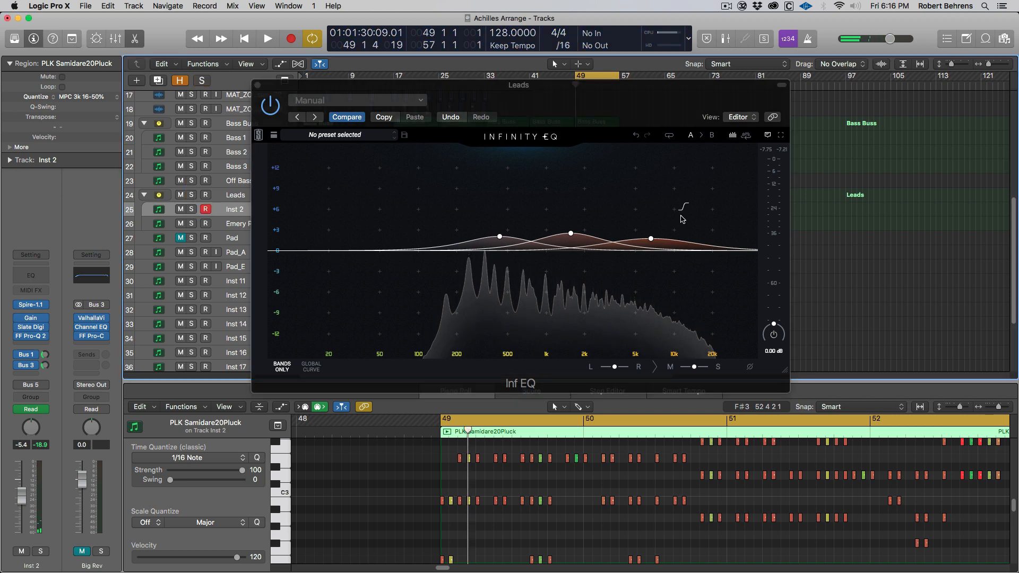
{"action": "mouse_move", "coordinate": [650, 238]}
{"action": "left_mouse_down"}
{"action": "mouse_move", "coordinate": [667, 221]}
{"action": "mouse_move", "coordinate": [652, 236]}
{"action": "left_mouse_up"}
{"action": "key", "text": "space"}
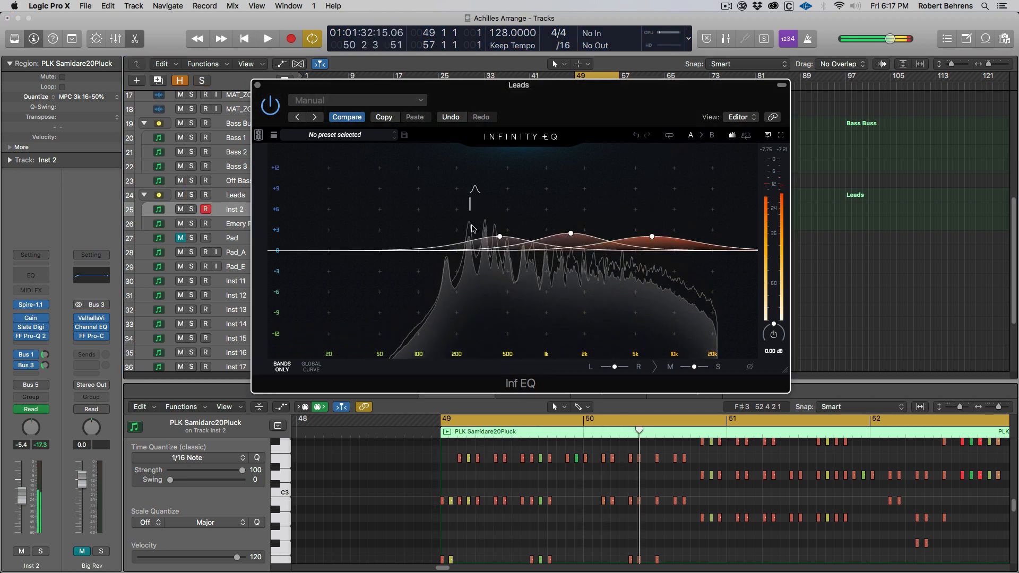
Select all three EQ bands and raise them together, bringing the highest to about +3.5 dB at 12.6 kHz
{"action": "mouse_move", "coordinate": [470, 198]}
{"action": "left_mouse_down"}
{"action": "mouse_move", "coordinate": [627, 260]}
{"action": "mouse_move", "coordinate": [683, 264]}
{"action": "mouse_move", "coordinate": [656, 224]}
{"action": "mouse_move", "coordinate": [663, 201]}
{"action": "mouse_move", "coordinate": [532, 202]}
{"action": "mouse_move", "coordinate": [419, 226]}
{"action": "mouse_move", "coordinate": [494, 250]}
{"action": "mouse_move", "coordinate": [686, 226]}
{"action": "left_mouse_up"}
{"action": "key", "text": "space"}
{"action": "key", "text": "space"}
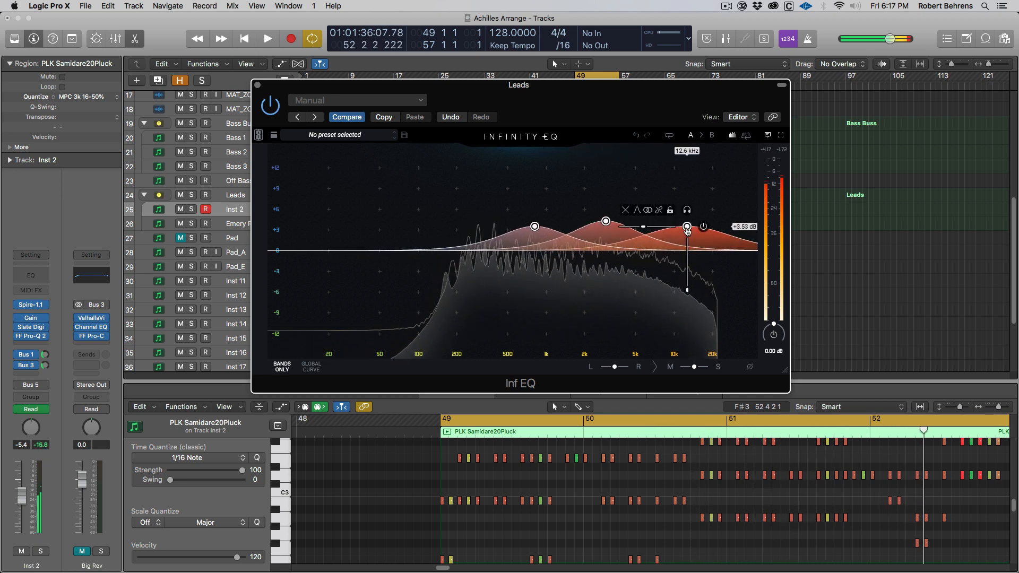
Show the Inst 2 channel's delay and reverb returns, unmute Big Rev, and restart playback of the full mix
{"action": "left_click", "coordinate": [24, 355]}
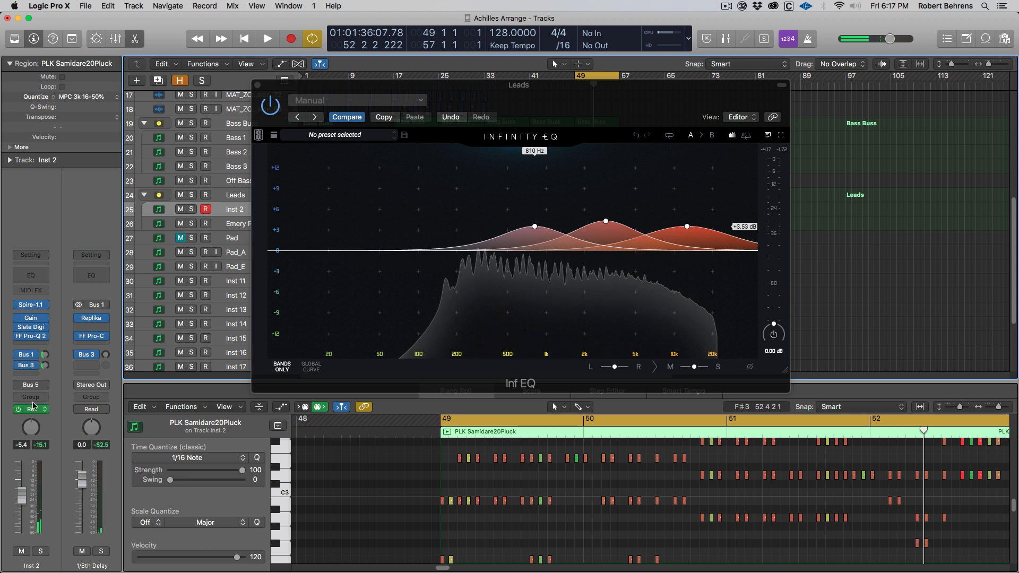
{"action": "left_click", "coordinate": [44, 367]}
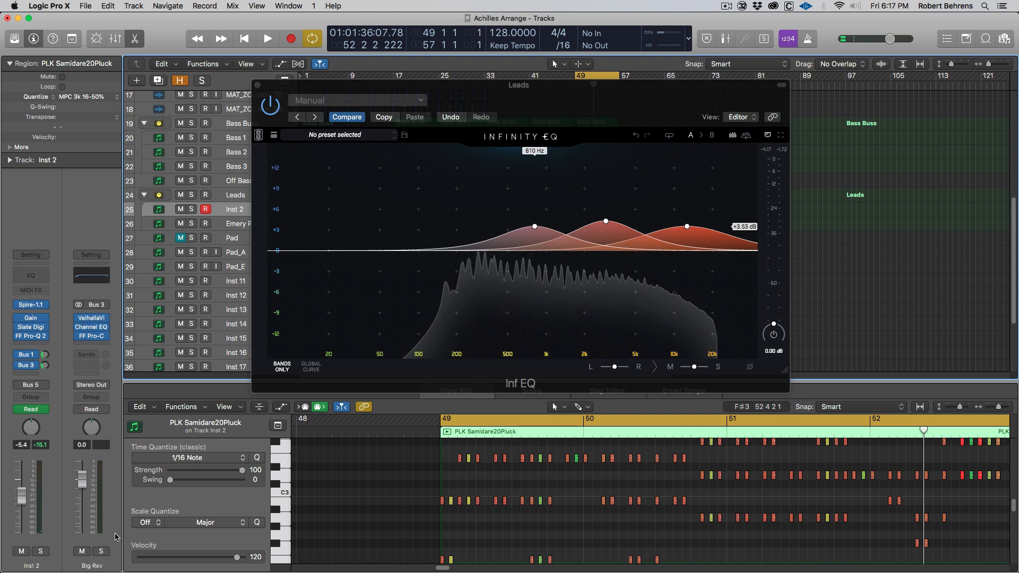
{"action": "key", "text": "space"}
Steepen the three selected bands' slopes during playback, lower them together with the lowest at about +2 dB and 858 Hz, and close the EQ
{"action": "left_click_drag", "start_coordinate": [686, 227], "coordinate": [661, 219]}
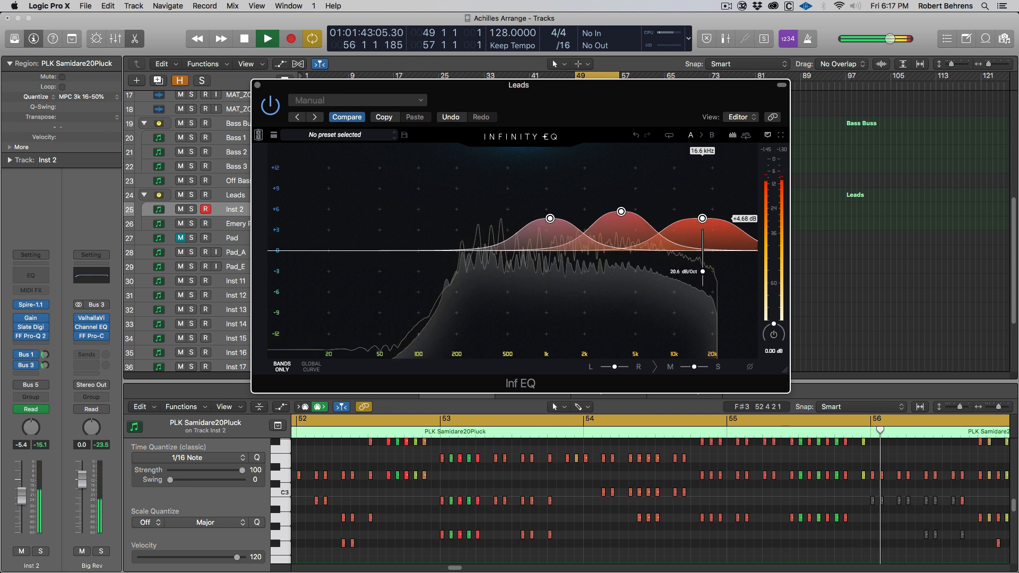
{"action": "left_click_drag", "start_coordinate": [702, 255], "coordinate": [701, 276]}
{"action": "left_click_drag", "start_coordinate": [621, 211], "coordinate": [602, 236]}
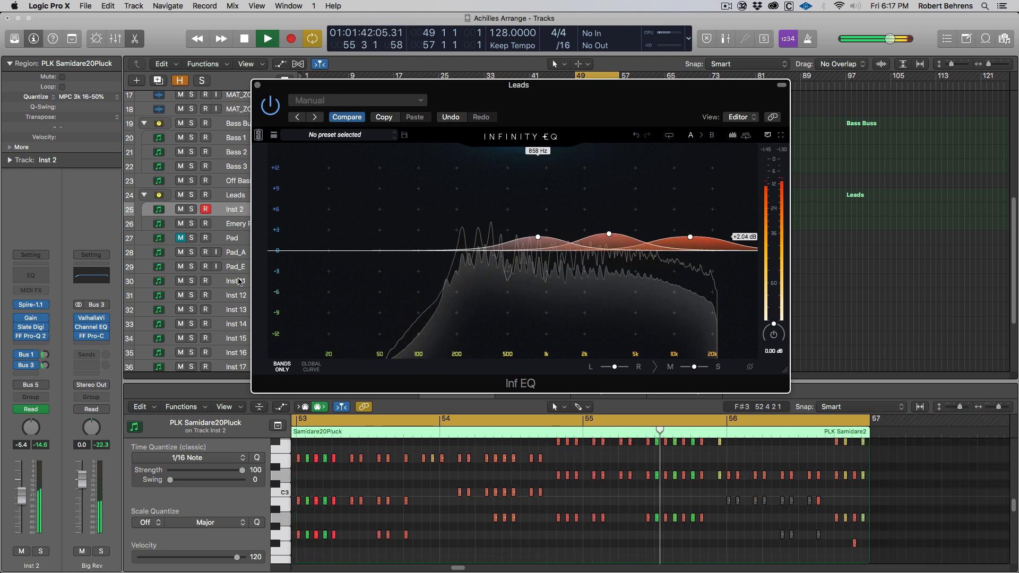
{"action": "key", "text": "space"}
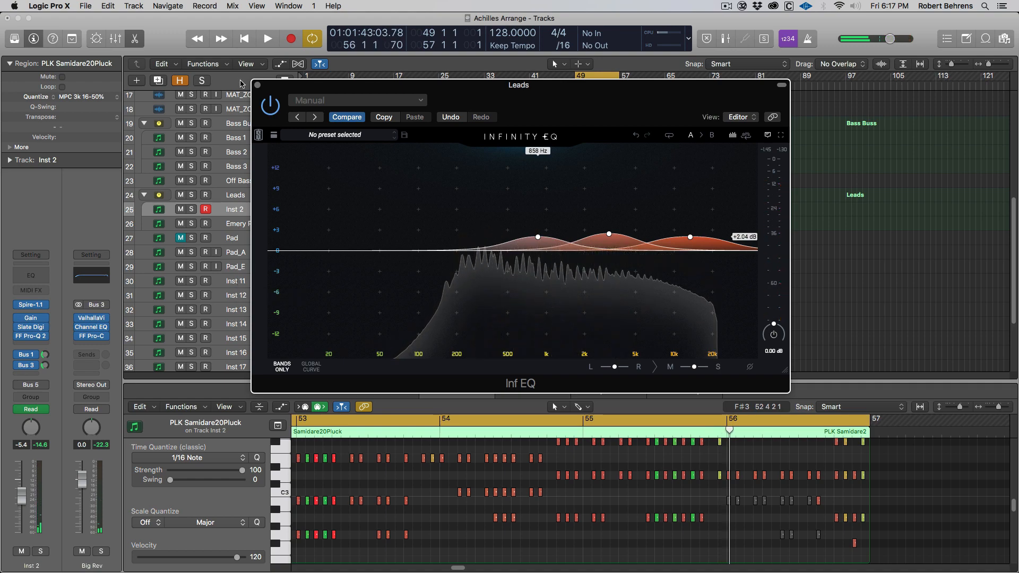
{"action": "left_click", "coordinate": [257, 85]}
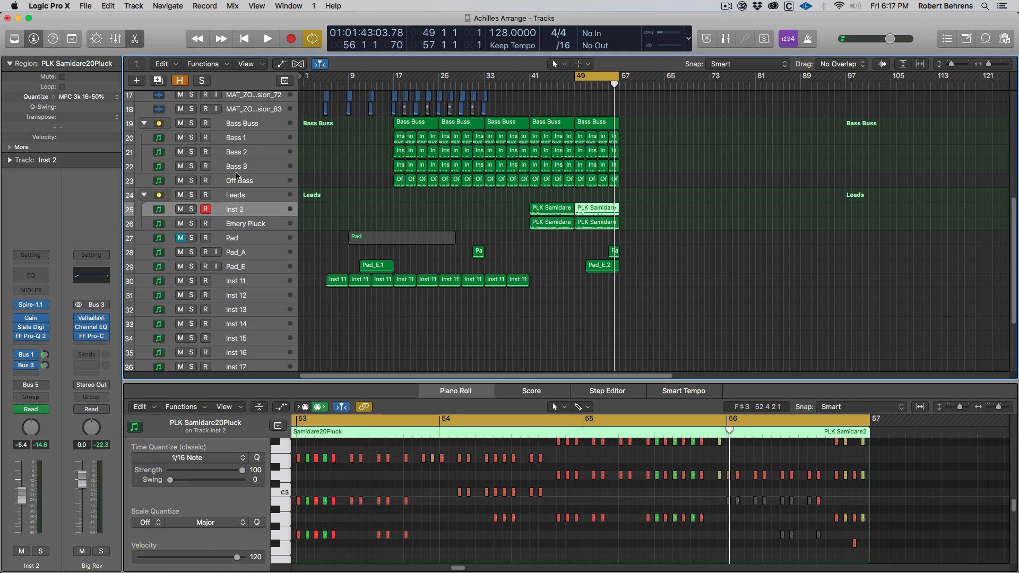
Insert a stereo Inf EQ on the Bass Buss between FF Pro-Q 2 and LFOTool, and solo the bus
{"action": "left_click", "coordinate": [241, 126]}
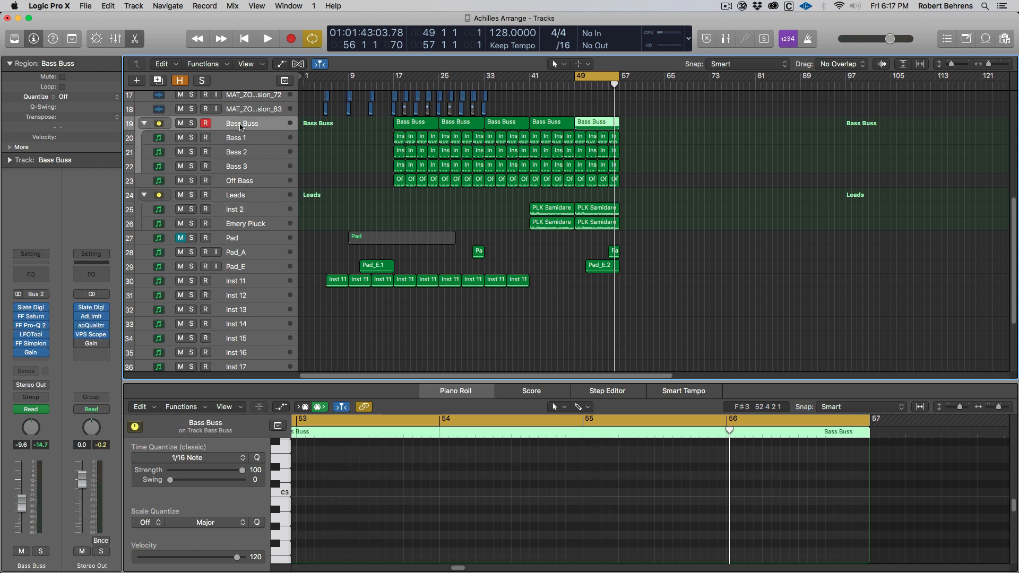
{"action": "left_click", "coordinate": [46, 333]}
{"action": "mouse_move", "coordinate": [100, 362]}
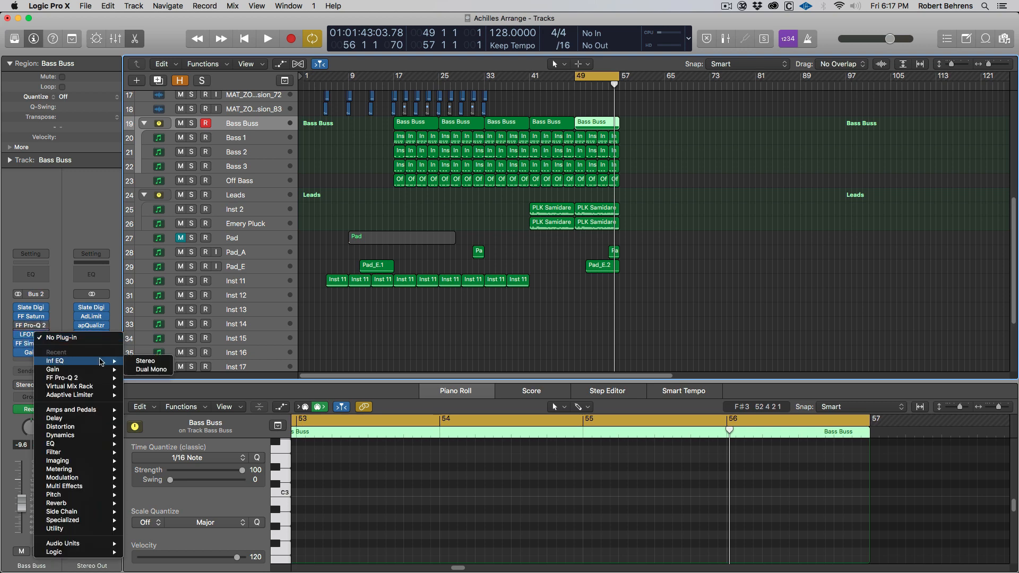
{"action": "left_click", "coordinate": [145, 362]}
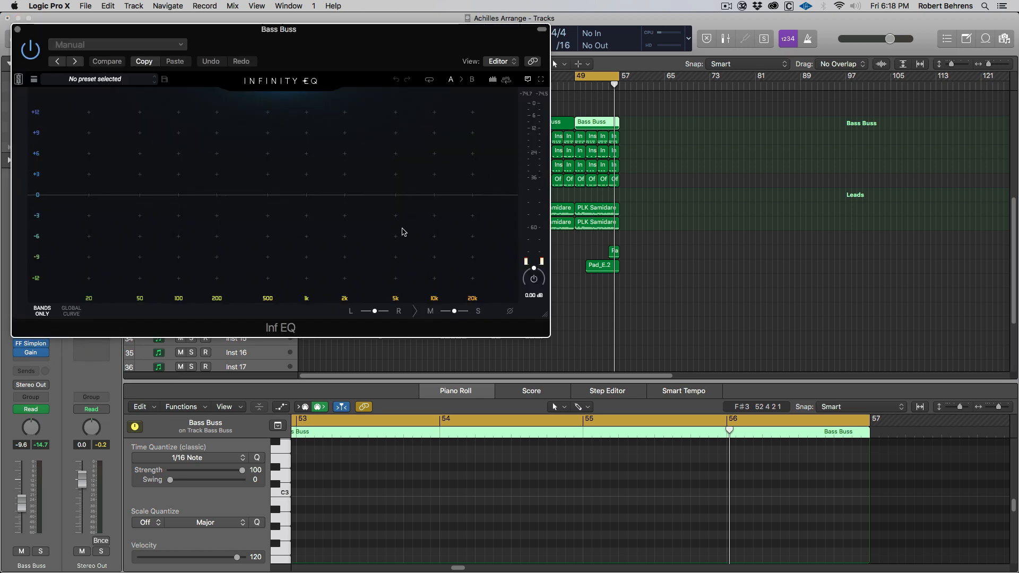
{"action": "left_click", "coordinate": [40, 552]}
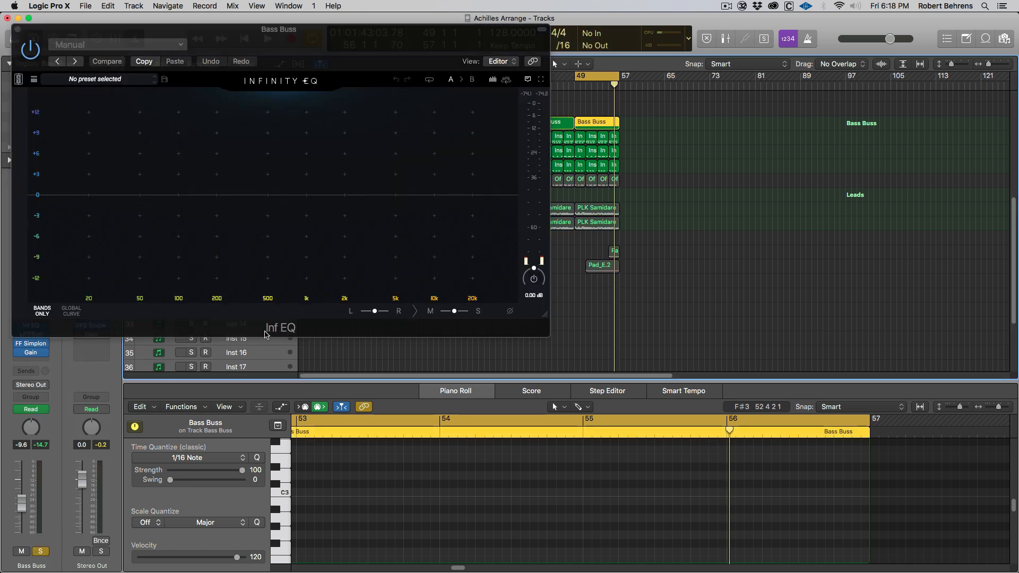
Add a bell band during soloed bass playback, boost it to about +18.2 dB at 669 Hz, and narrow its width
{"action": "left_click", "coordinate": [370, 197]}
{"action": "left_click", "coordinate": [365, 196]}
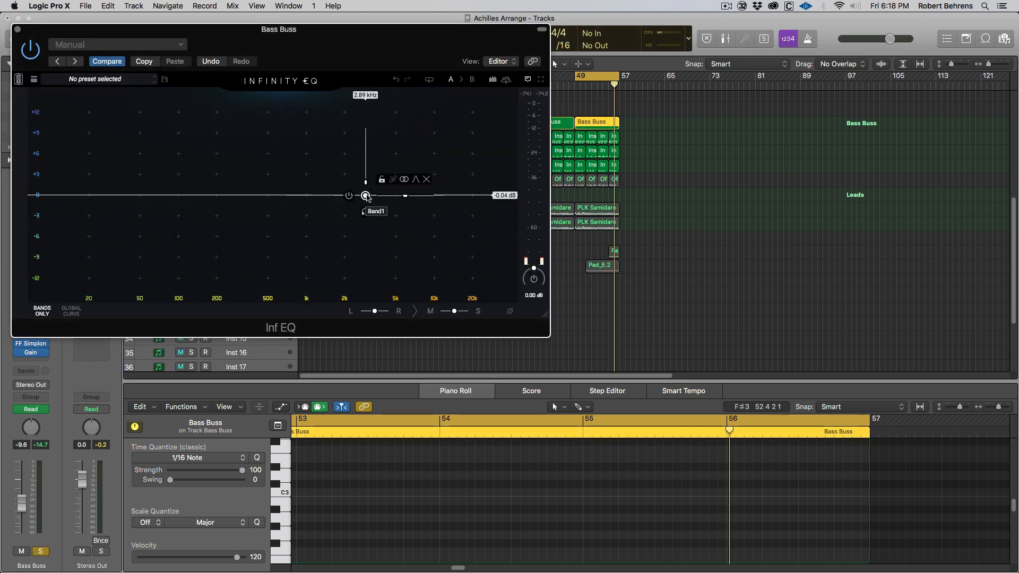
{"action": "key", "text": "space"}
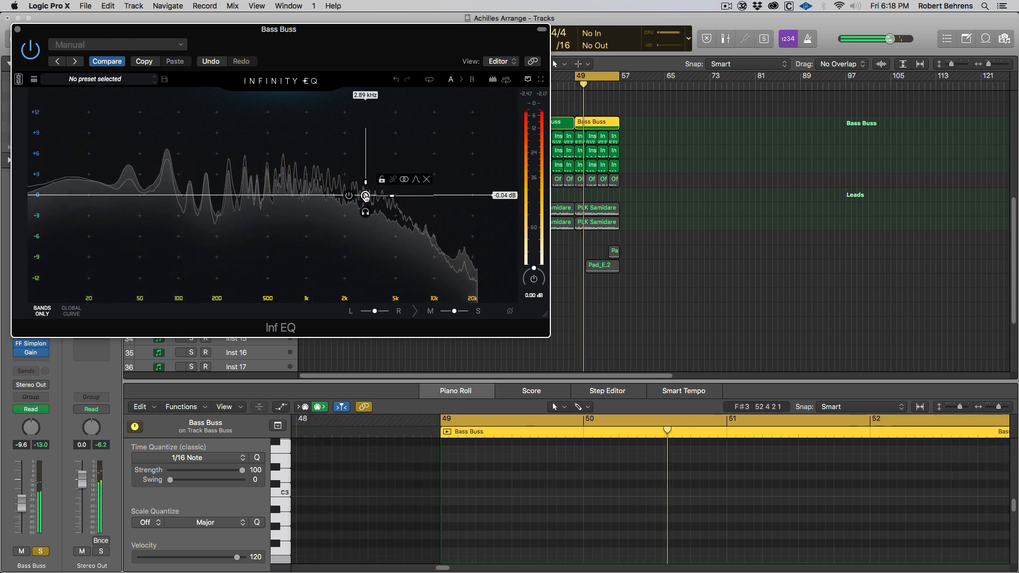
{"action": "left_click_drag", "start_coordinate": [365, 195], "coordinate": [284, 131]}
{"action": "scroll", "coordinate": [370, 184], "scroll_direction": "down", "scroll_amount": 6}
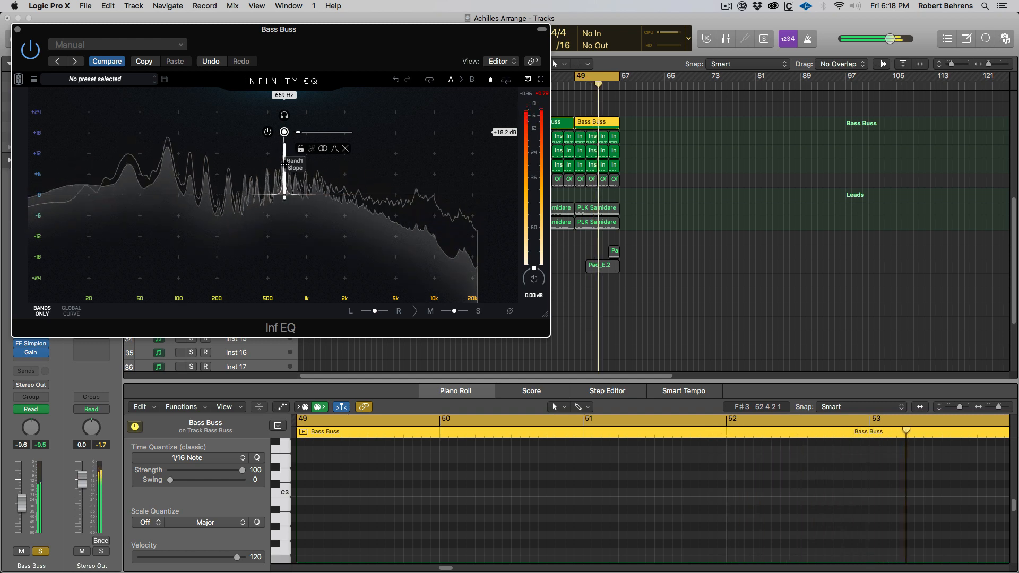
{"action": "scroll", "coordinate": [285, 164], "scroll_direction": "up", "scroll_amount": 3}
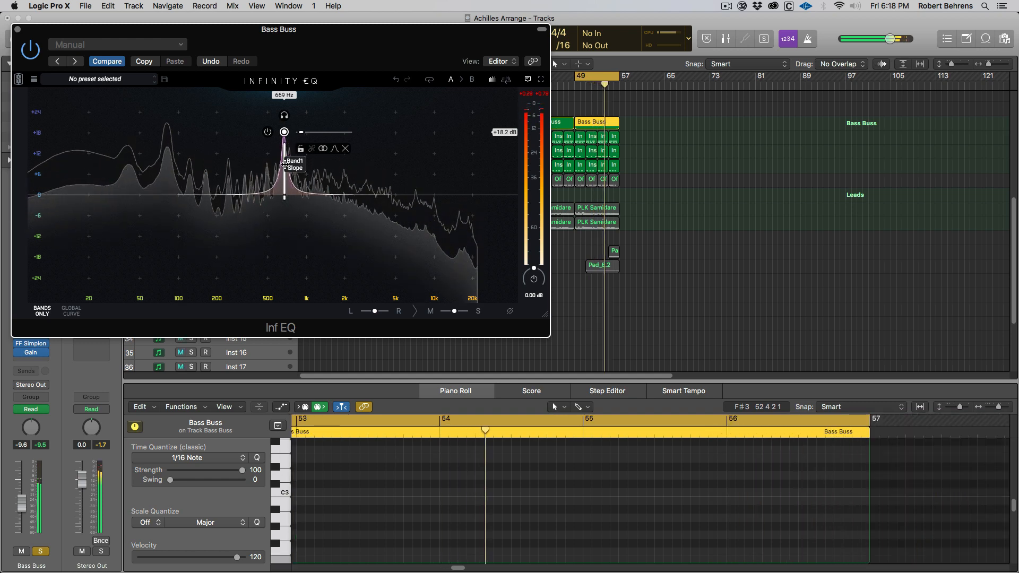
Turn the narrow band into a cut of about -10.9 dB at 676 Hz and compare the sound with it off and on
{"action": "left_click_drag", "start_coordinate": [285, 137], "coordinate": [284, 233]}
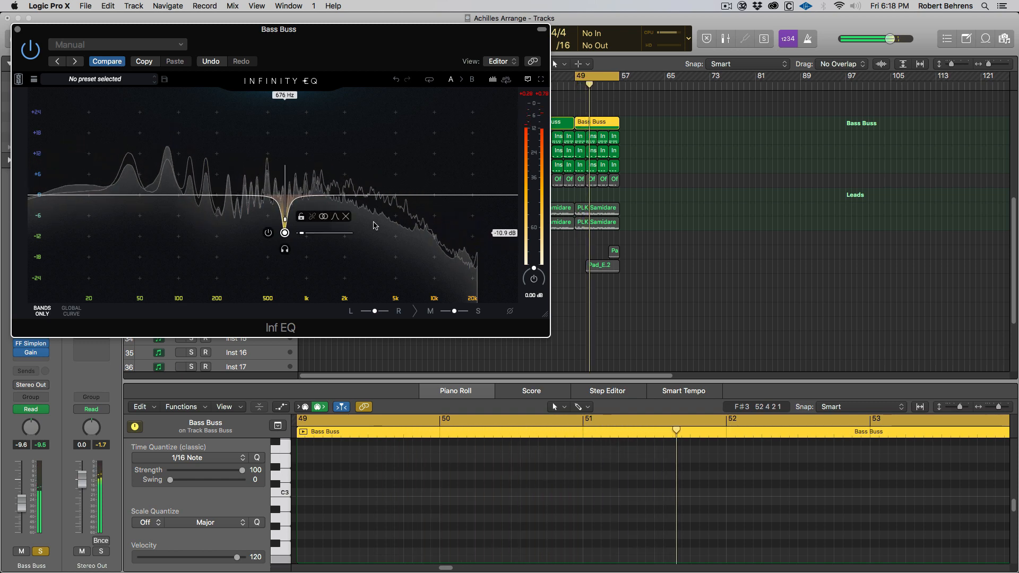
{"action": "left_click", "coordinate": [267, 233]}
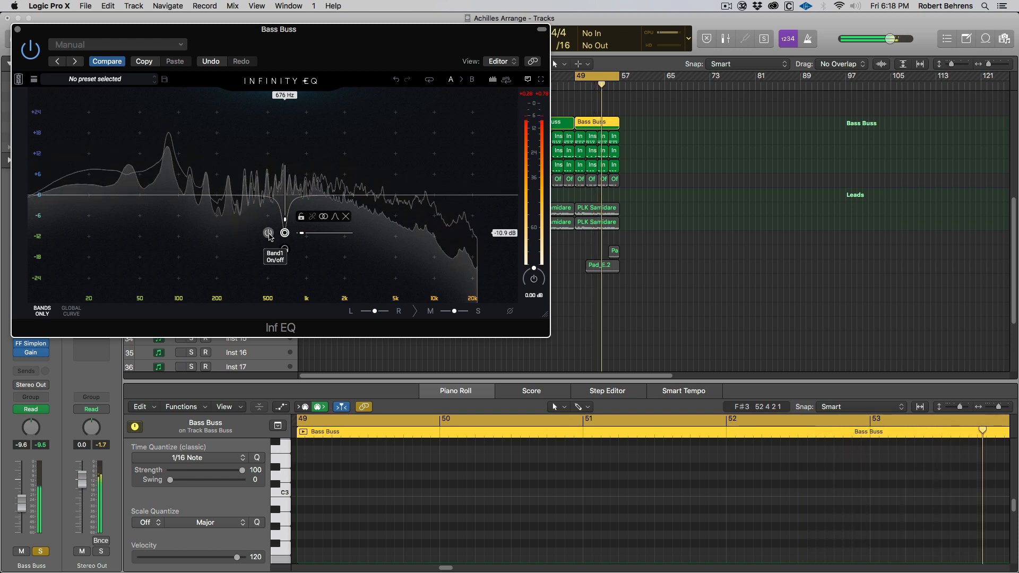
{"action": "left_click", "coordinate": [268, 233]}
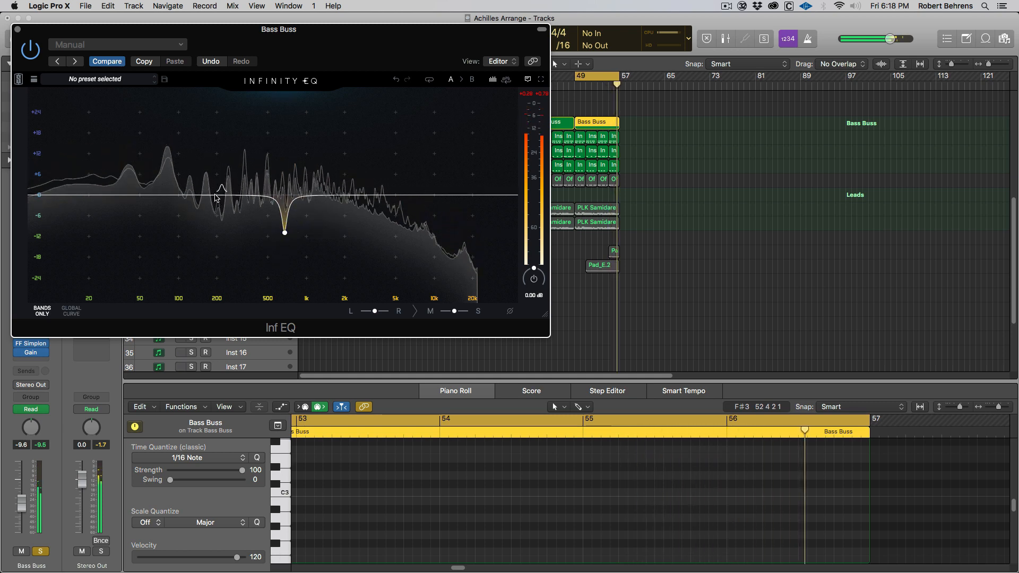
Add a wide second boost of about +3.3 dB at 1.42 kHz and compare the bass with the whole EQ bypassed and active
{"action": "key", "text": "space"}
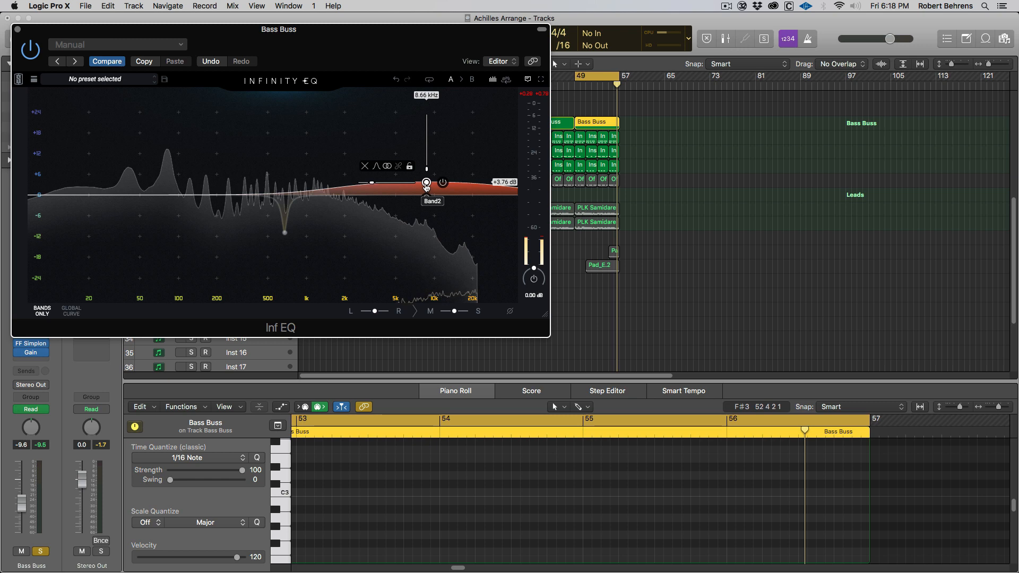
{"action": "key", "text": "space"}
{"action": "left_click_drag", "start_coordinate": [426, 184], "coordinate": [325, 184]}
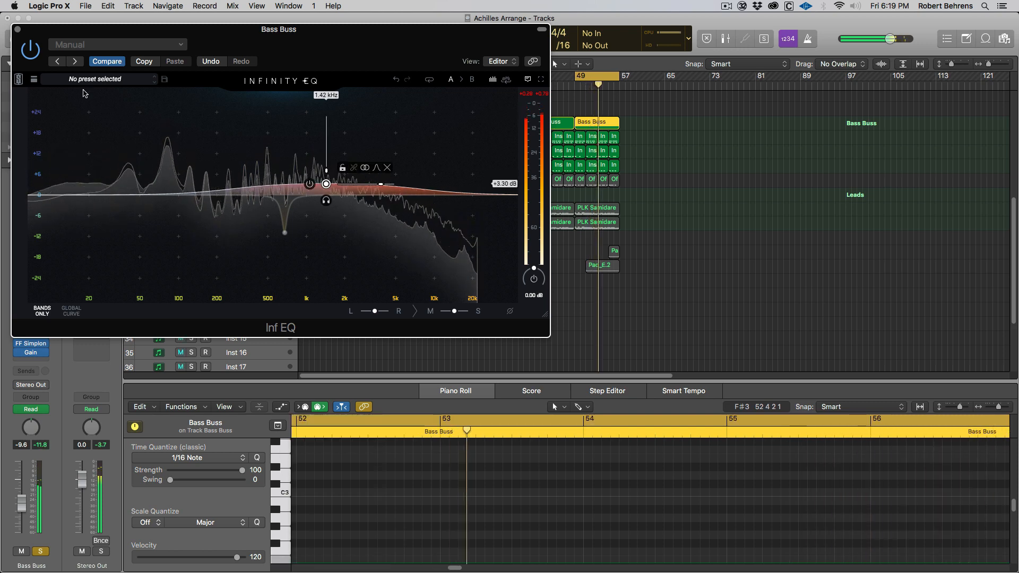
{"action": "left_click", "coordinate": [29, 51]}
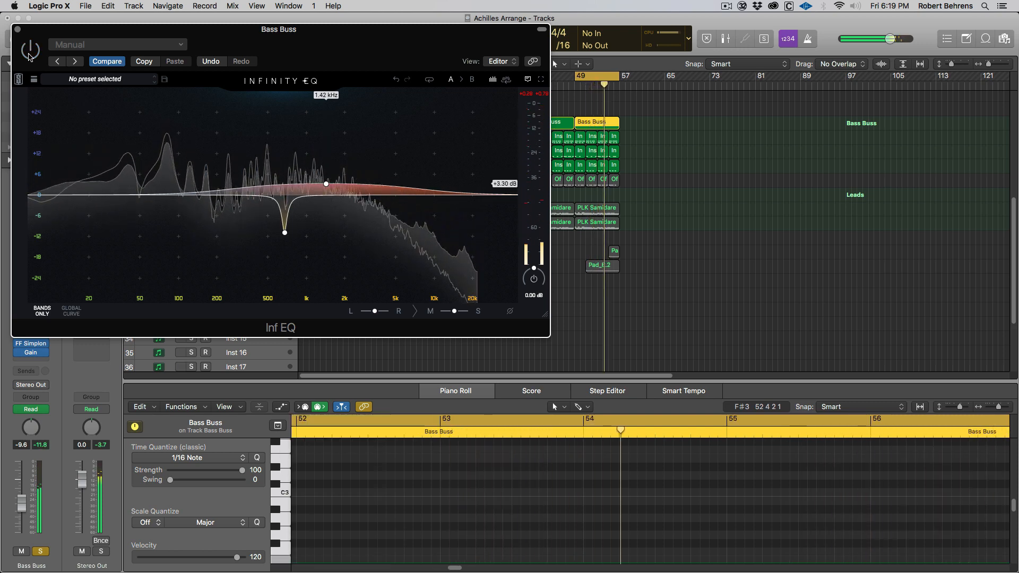
{"action": "left_click", "coordinate": [29, 52]}
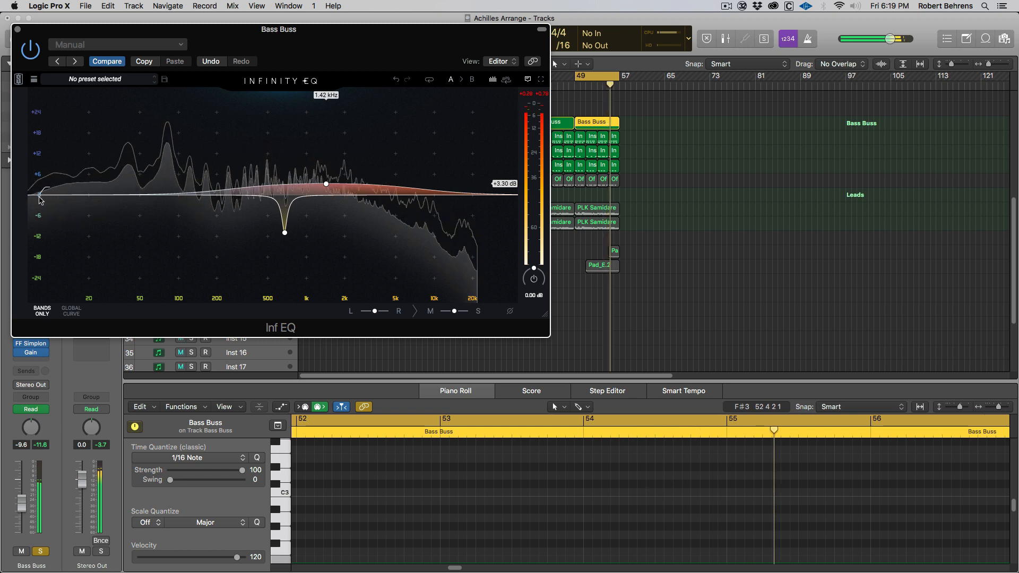
Add a steep low-cut band to the Bass Buss, set its cutoff to about 81.8 Hz, and close the EQ
{"action": "left_click", "coordinate": [39, 197]}
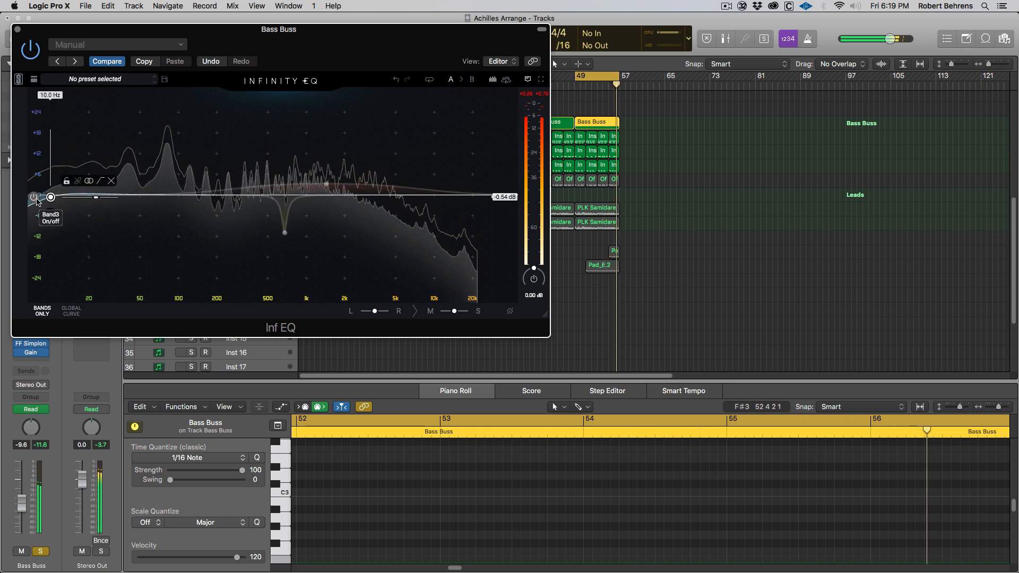
{"action": "left_click_drag", "start_coordinate": [96, 197], "coordinate": [119, 201]}
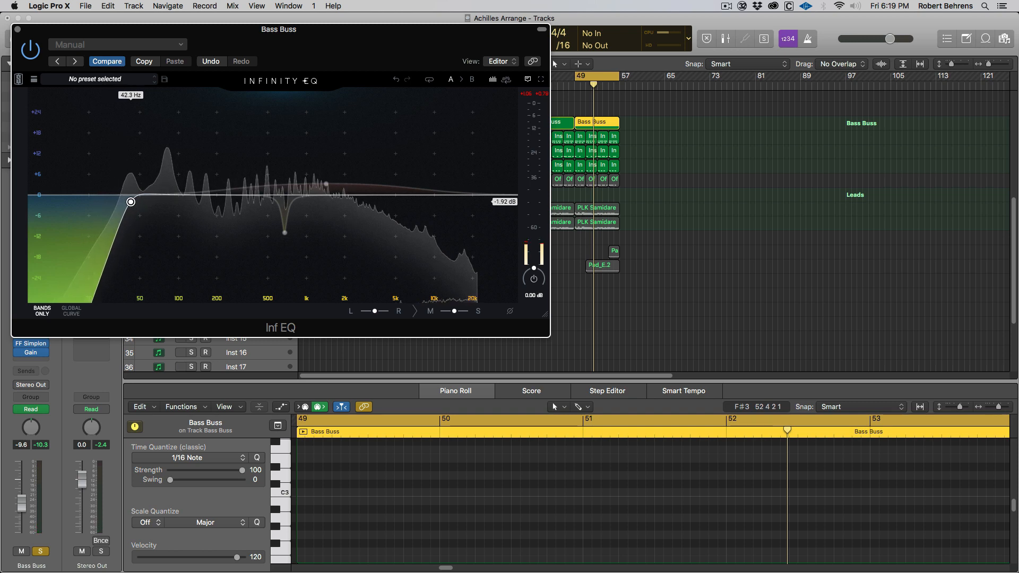
{"action": "left_click_drag", "start_coordinate": [140, 201], "coordinate": [168, 201]}
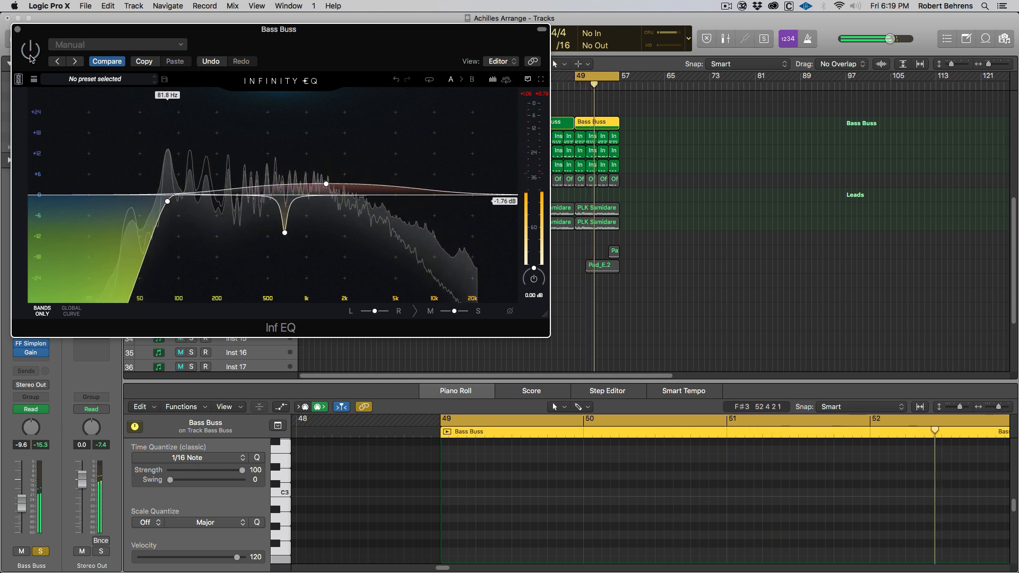
{"action": "left_click", "coordinate": [18, 29]}
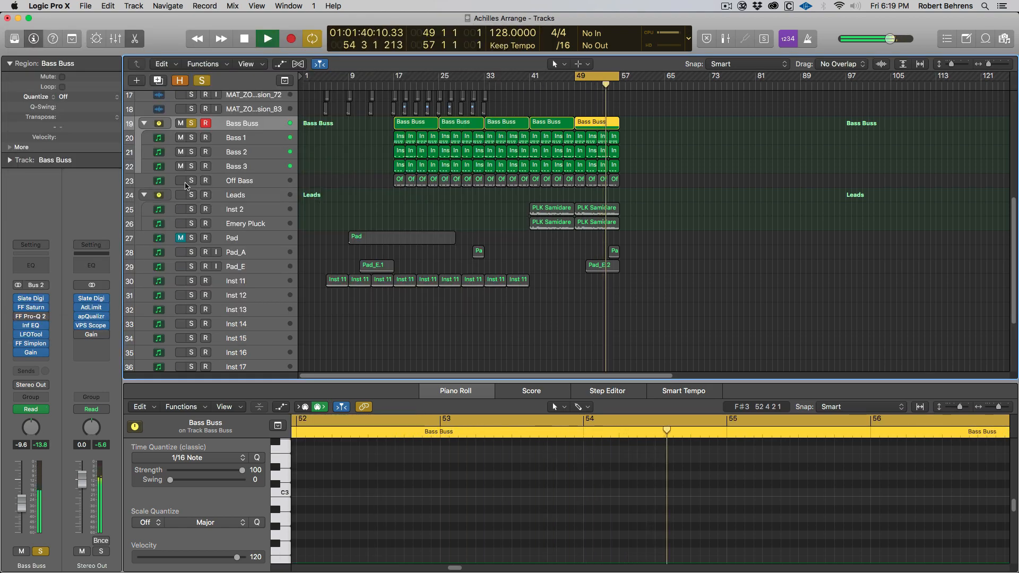
Unsolo the Bass Buss and lower its fader to -11.2 dB in the full mix
{"action": "left_click", "coordinate": [191, 124]}
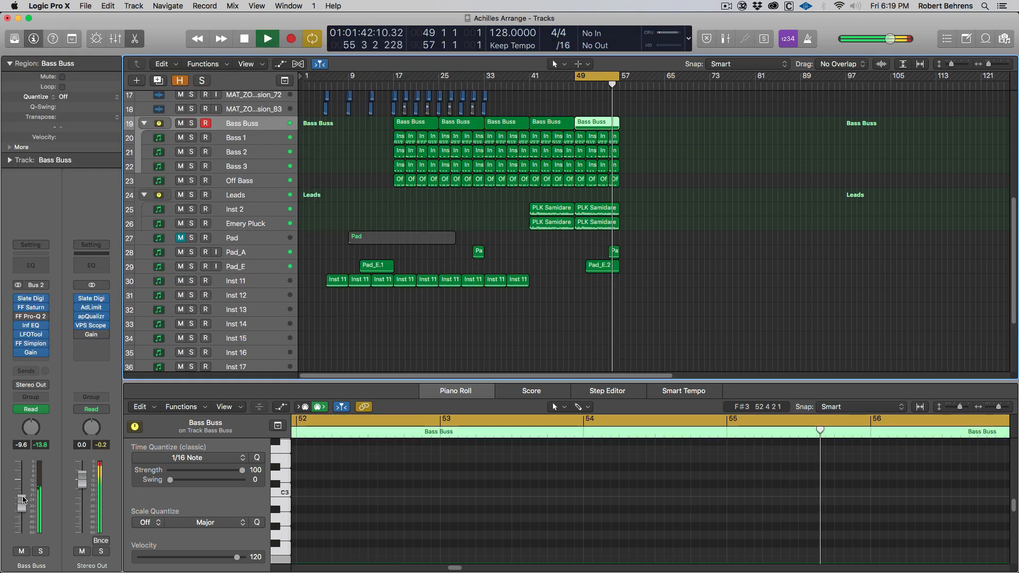
{"action": "left_click_drag", "start_coordinate": [23, 502], "coordinate": [25, 503]}
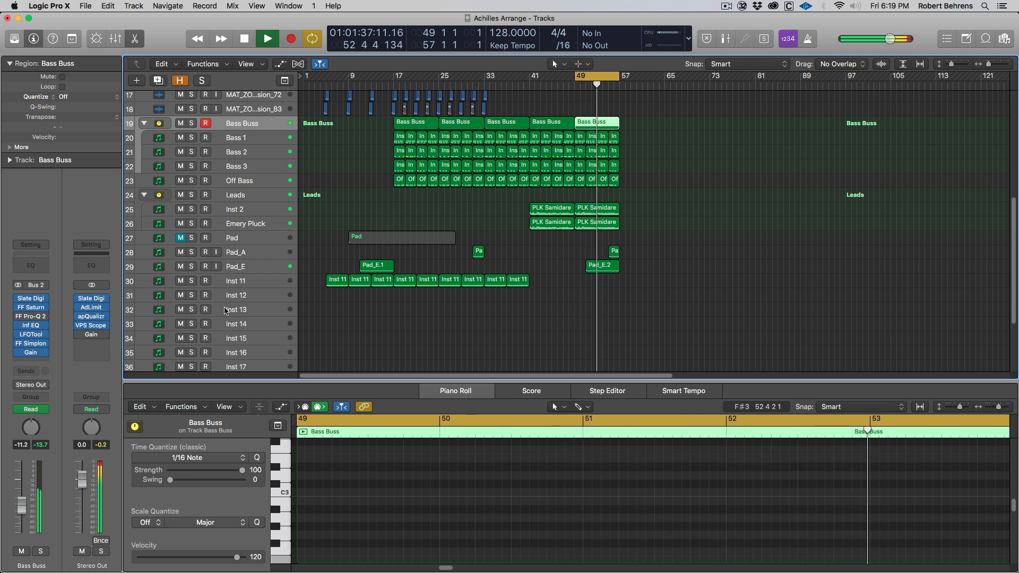
Solo the Leads bus briefly, select its channel, and return to the full mix
{"action": "scroll", "coordinate": [287, 224], "scroll_direction": "down", "scroll_amount": 4}
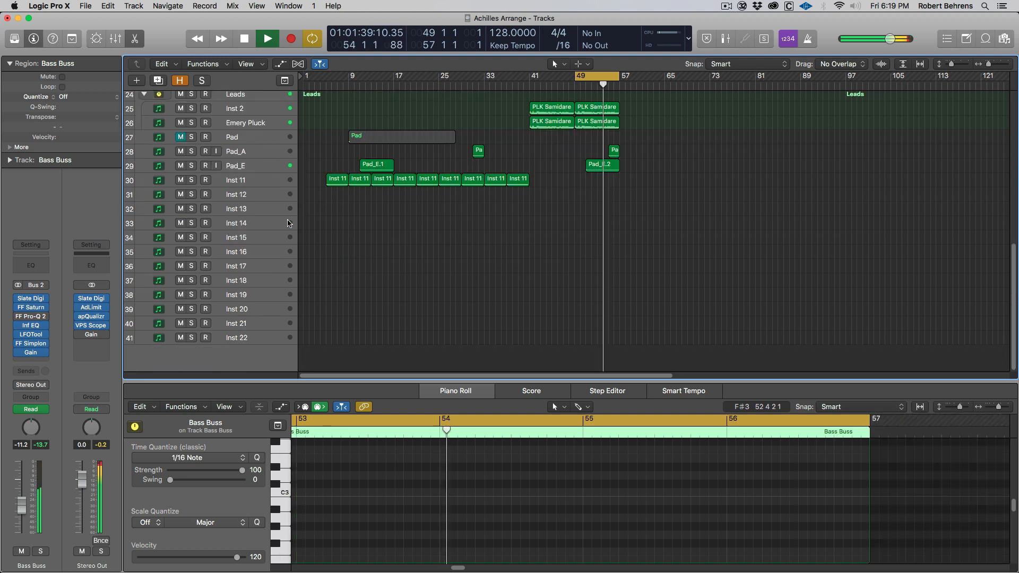
{"action": "scroll", "coordinate": [288, 223], "scroll_direction": "up", "scroll_amount": 5}
{"action": "left_click", "coordinate": [192, 211]}
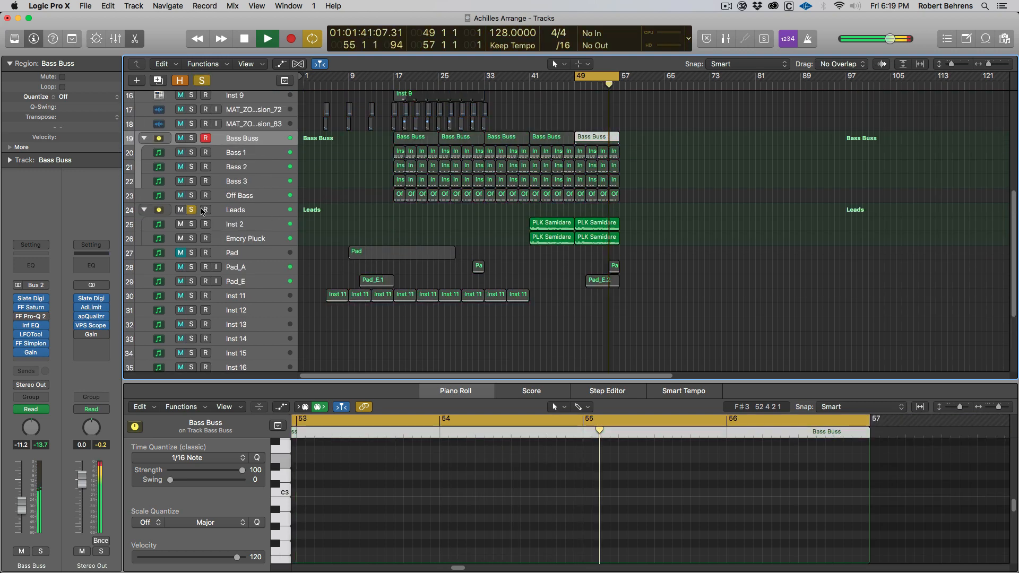
{"action": "left_click", "coordinate": [246, 210]}
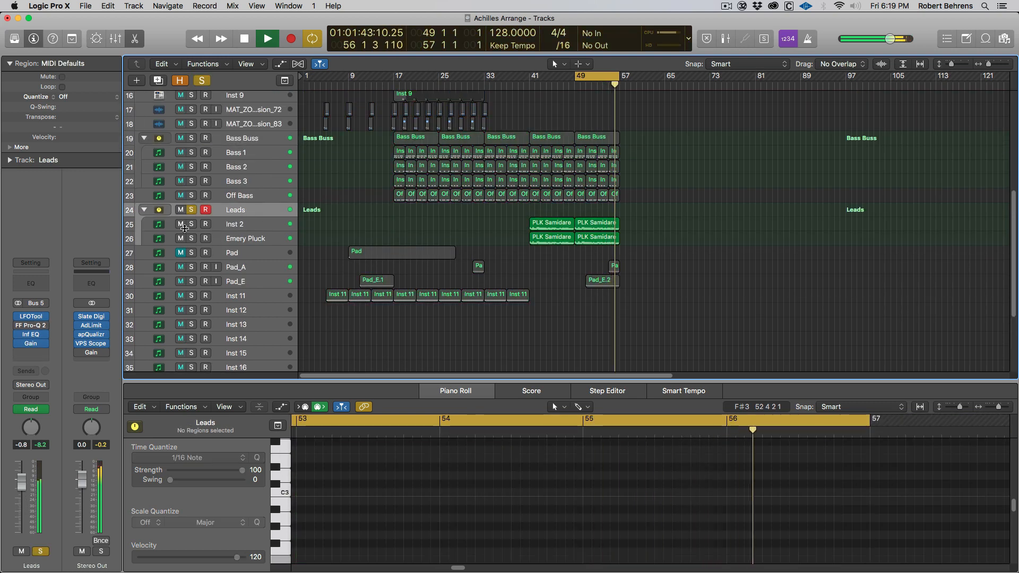
{"action": "left_click", "coordinate": [191, 211]}
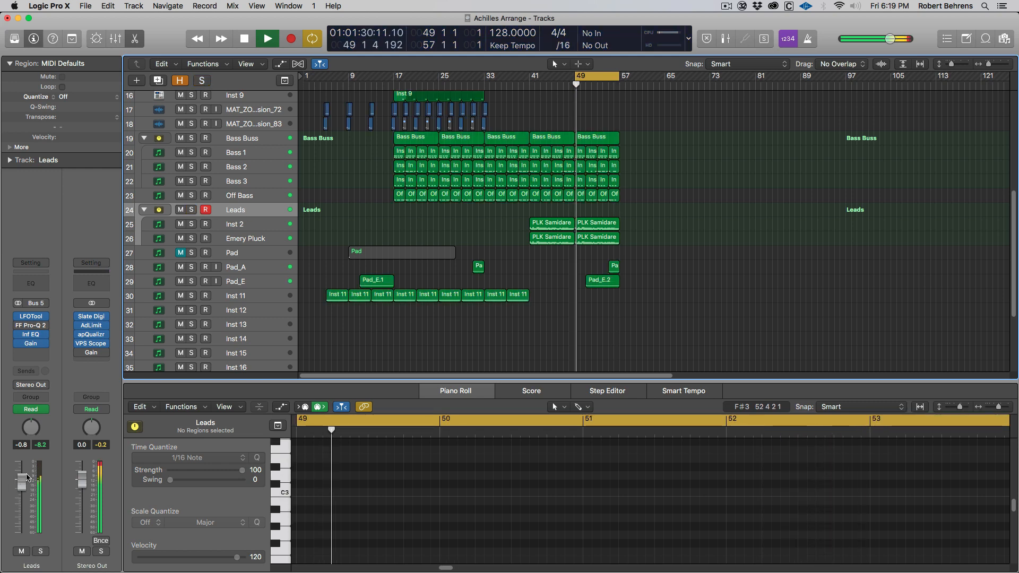
Rebalance the Leads bus against the full mix during playback, settling its fader at -2.6 dB
{"action": "mouse_move", "coordinate": [16, 501]}
{"action": "left_mouse_down"}
{"action": "mouse_move", "coordinate": [29, 518]}
{"action": "mouse_move", "coordinate": [32, 508]}
{"action": "left_mouse_up"}
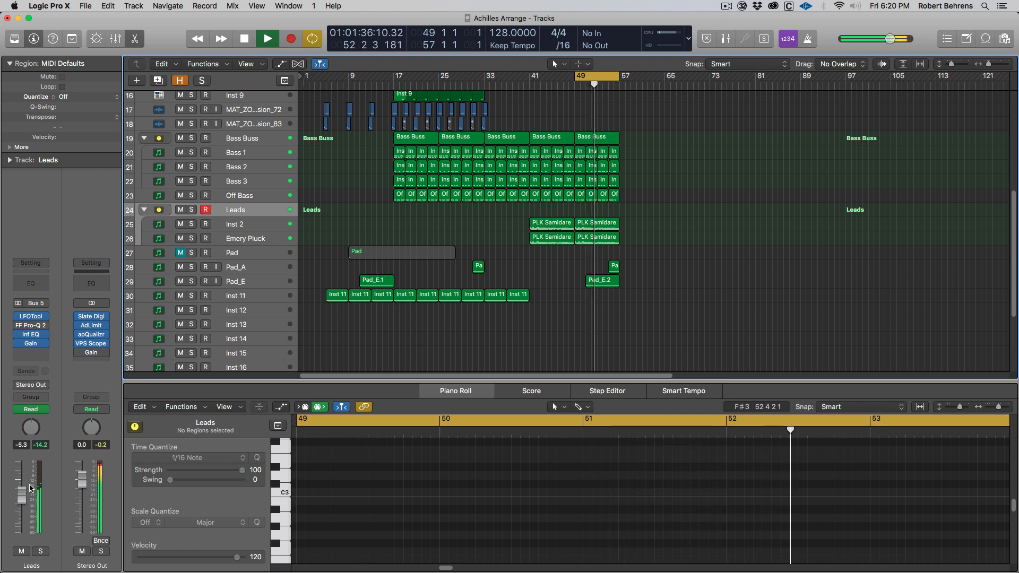
{"action": "left_click_drag", "start_coordinate": [25, 489], "coordinate": [26, 485]}
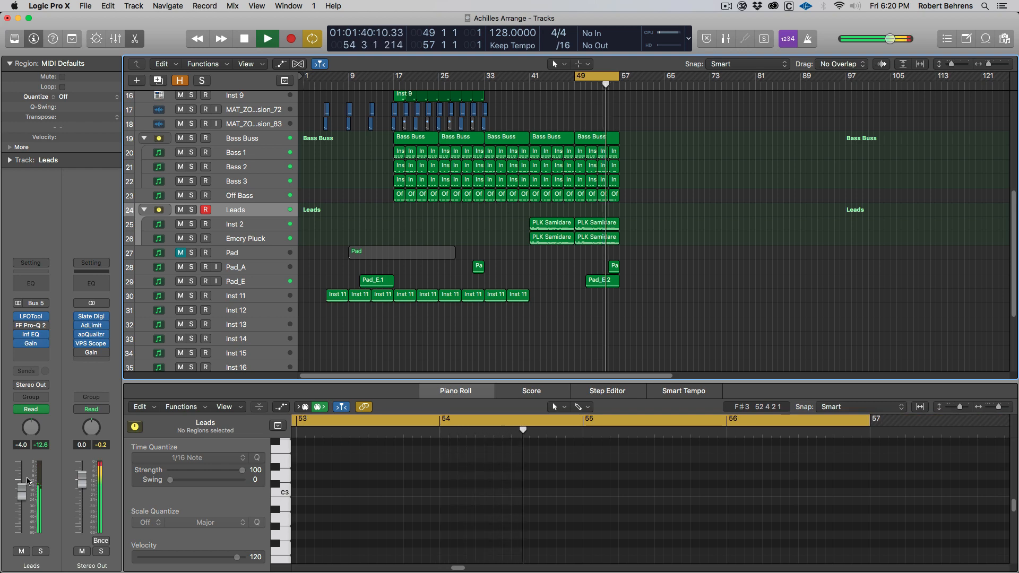
{"action": "left_click_drag", "start_coordinate": [23, 490], "coordinate": [23, 483]}
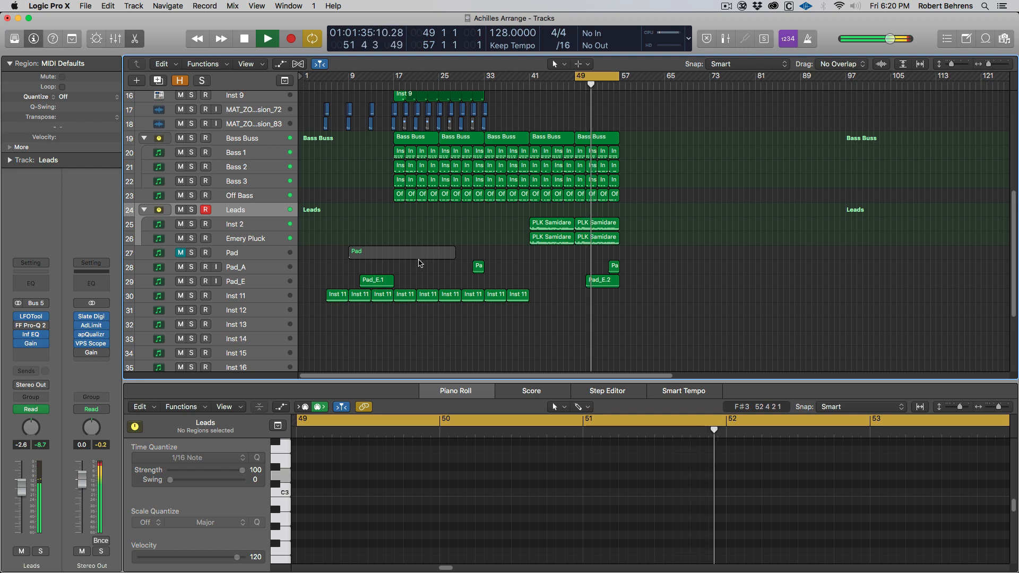
Replay the full mix while comparing the Leads bus with its Inf EQ bypassed and active, and stop playback
{"action": "scroll", "coordinate": [419, 262], "scroll_direction": "up", "scroll_amount": 10}
{"action": "key", "text": "space"}
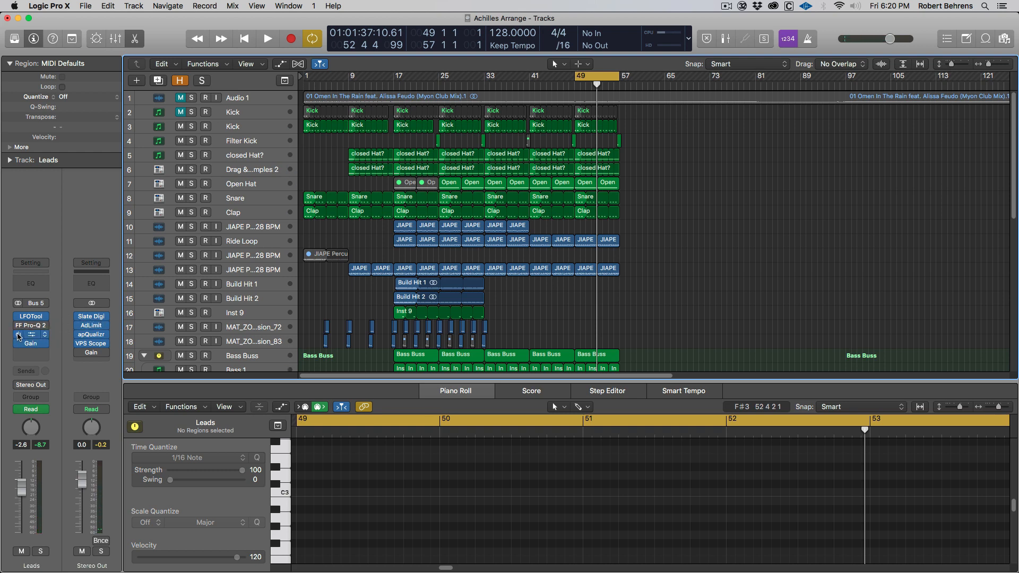
{"action": "key", "text": "space"}
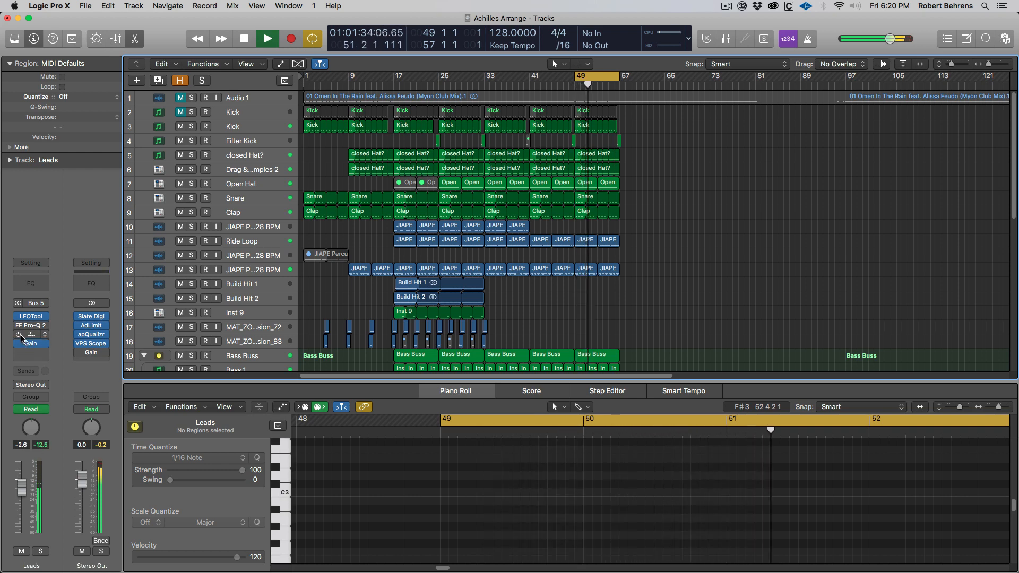
{"action": "left_click", "coordinate": [20, 334]}
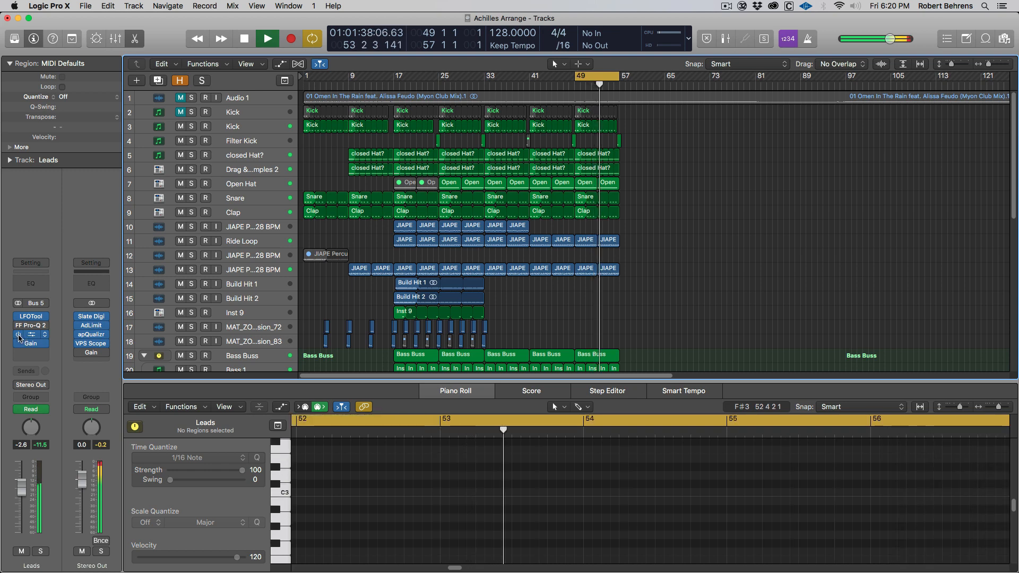
{"action": "key", "text": "space"}
Reopen the Leads EQ, lower the middle band to about +1.5 dB at 3.12 kHz and the lowest to about +0.58 dB at 834 Hz
{"action": "left_click", "coordinate": [31, 335]}
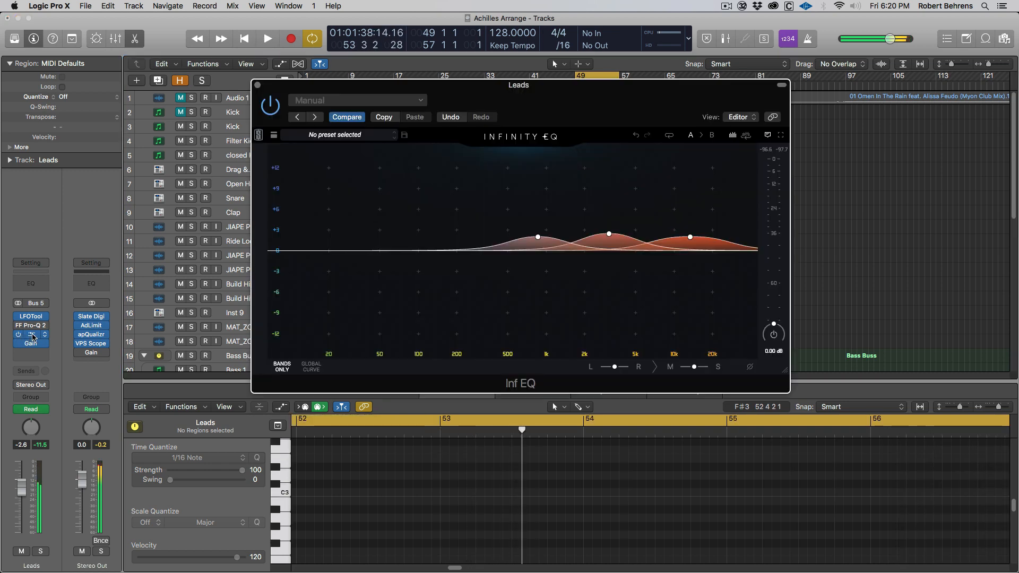
{"action": "mouse_move", "coordinate": [595, 228]}
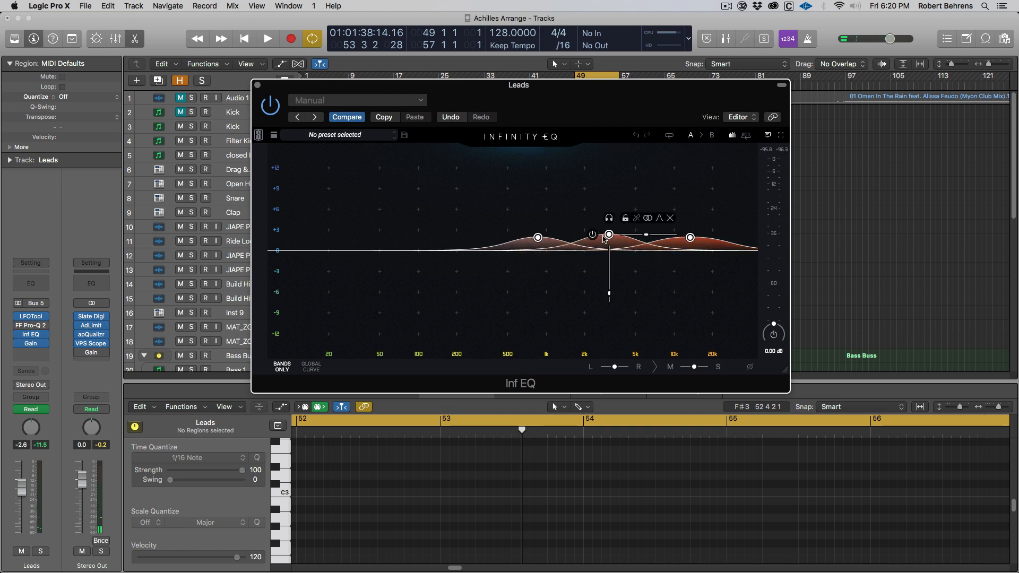
{"action": "left_click_drag", "start_coordinate": [610, 235], "coordinate": [611, 240]}
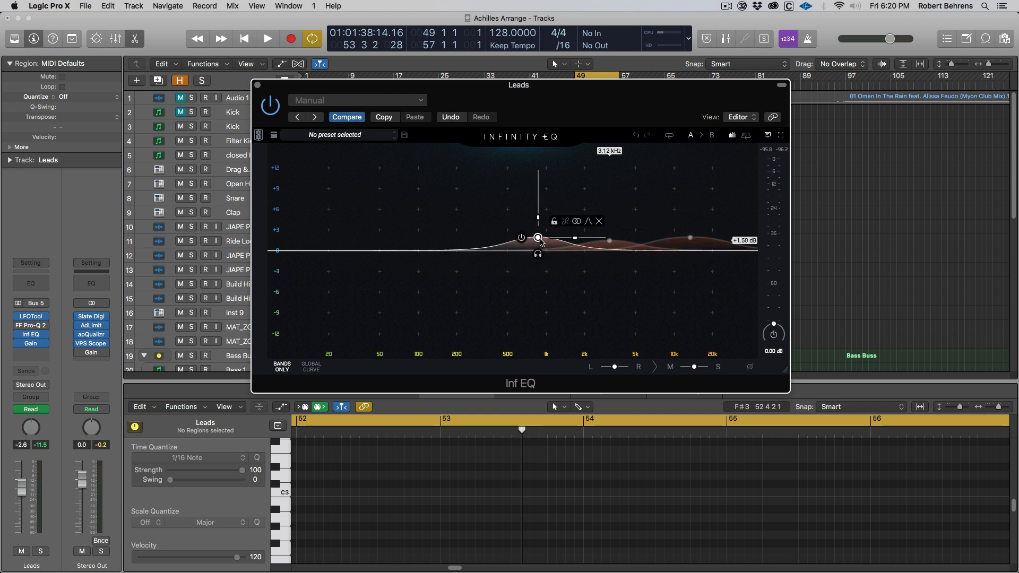
{"action": "left_click_drag", "start_coordinate": [537, 238], "coordinate": [538, 240]}
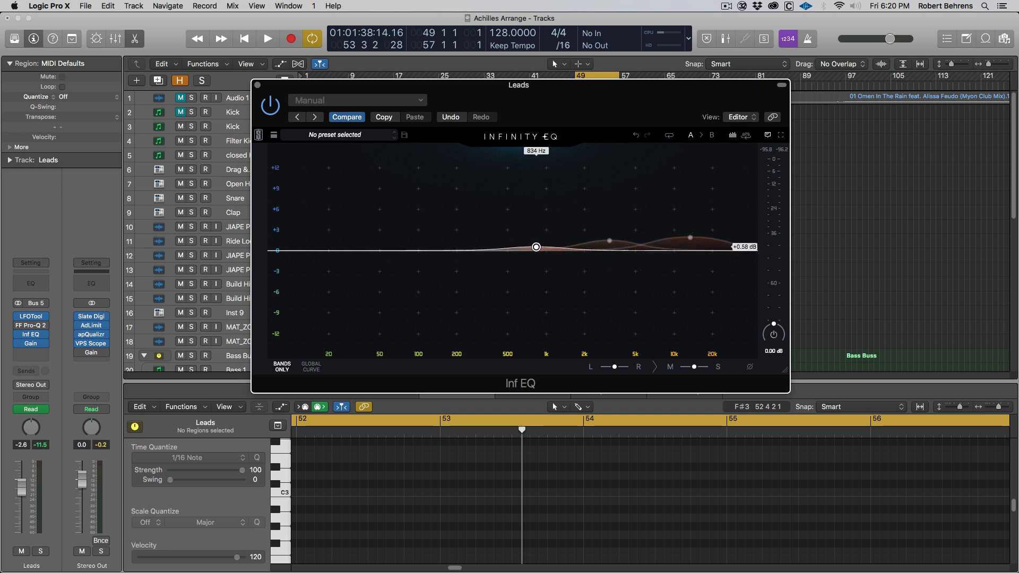
Enable FF Pro-Q 2 on the Leads bus during playback and raise its three Inf EQ bands slightly, the lowest to about +0.69 dB at 810 Hz
{"action": "key", "text": "space"}
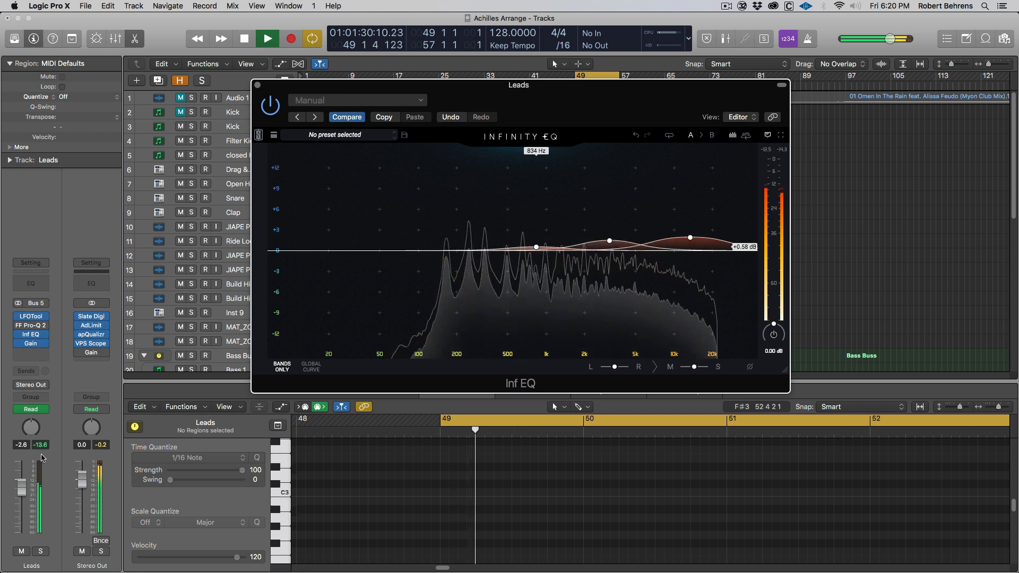
{"action": "left_click", "coordinate": [18, 325]}
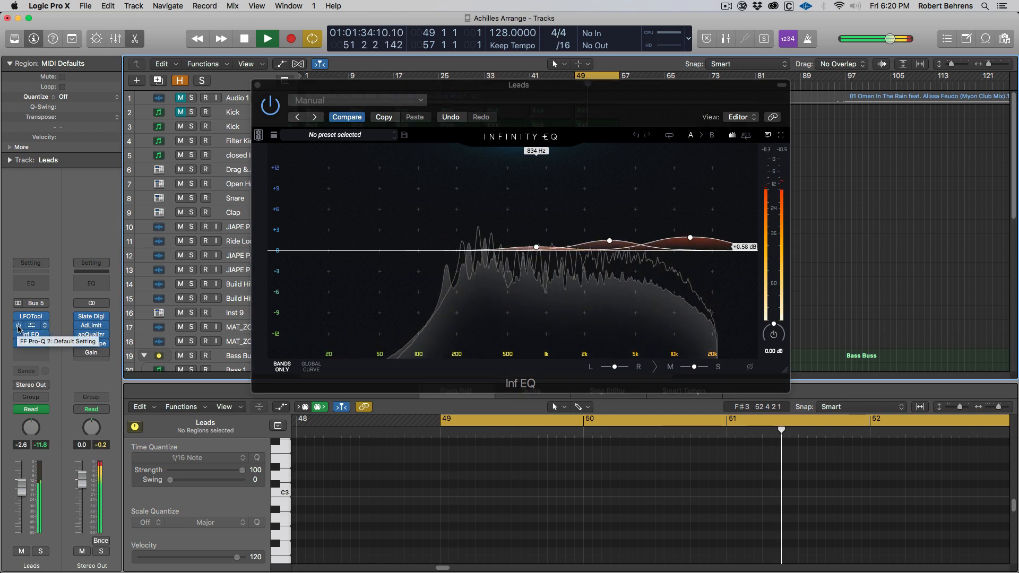
{"action": "left_click_drag", "start_coordinate": [518, 210], "coordinate": [691, 230]}
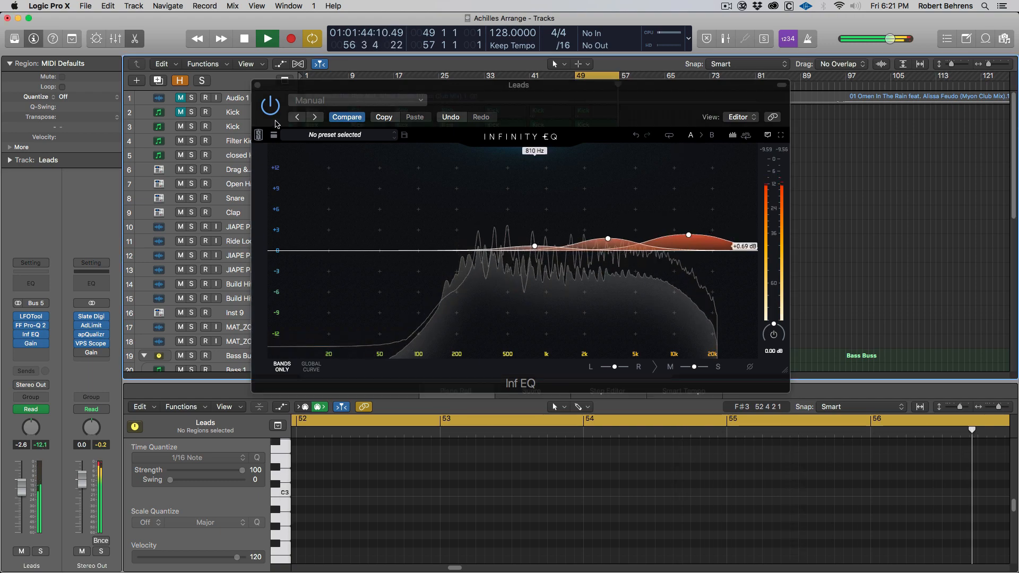
{"action": "key", "text": "space"}
{"action": "key", "text": "v"}
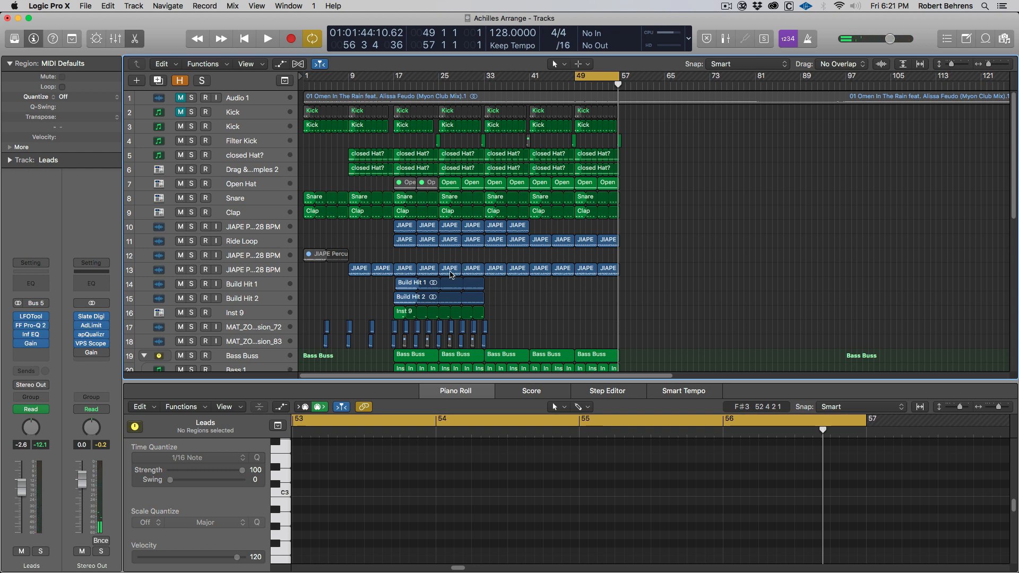
Insert a stereo Inf EQ after FF Pro-Q 2 on the Clap track and add a band of about +1.04 dB at 4.27 kHz
{"action": "left_click", "coordinate": [255, 216]}
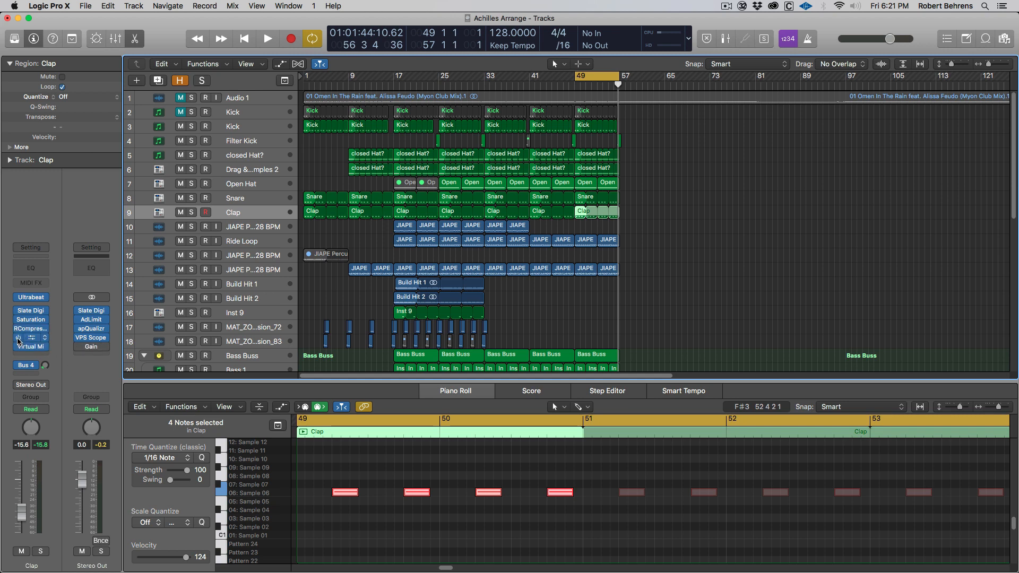
{"action": "left_click", "coordinate": [46, 345]}
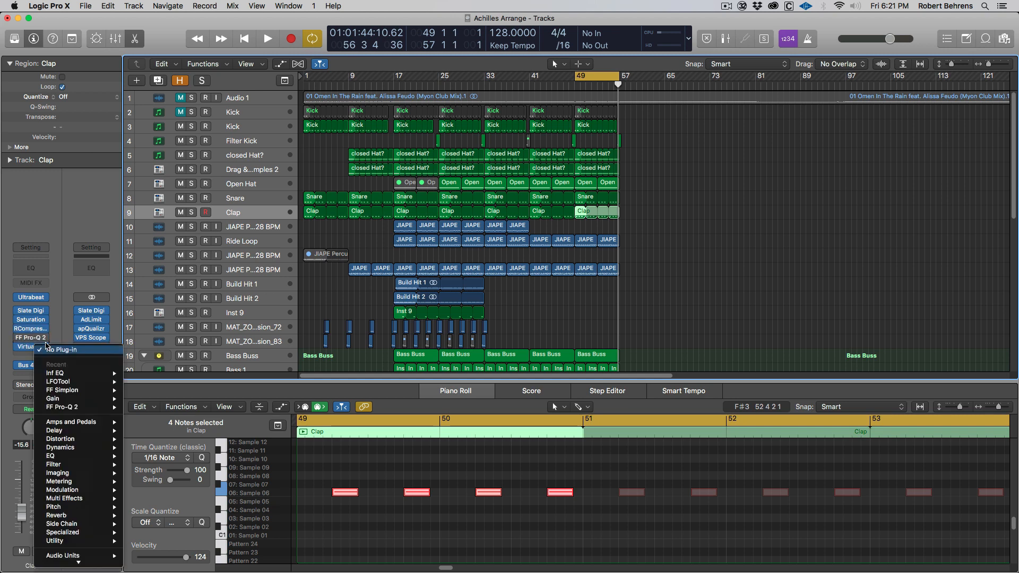
{"action": "mouse_move", "coordinate": [112, 375]}
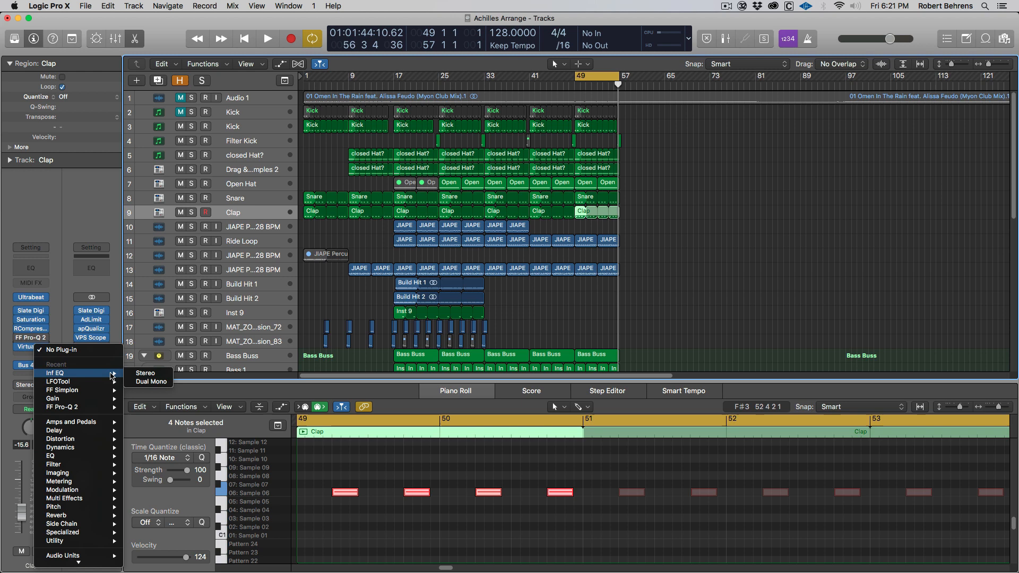
{"action": "left_click", "coordinate": [163, 374]}
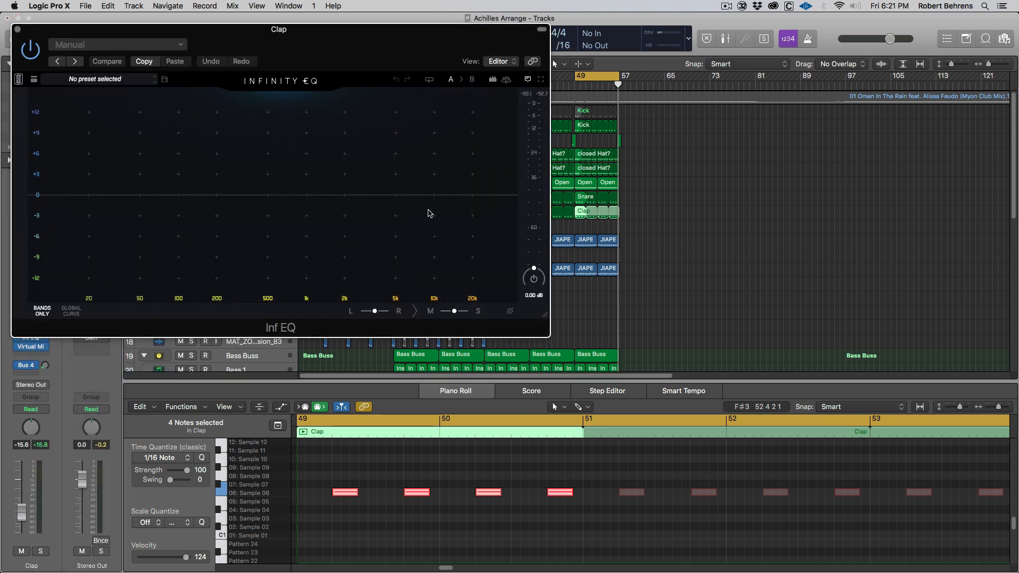
{"action": "left_click", "coordinate": [411, 195]}
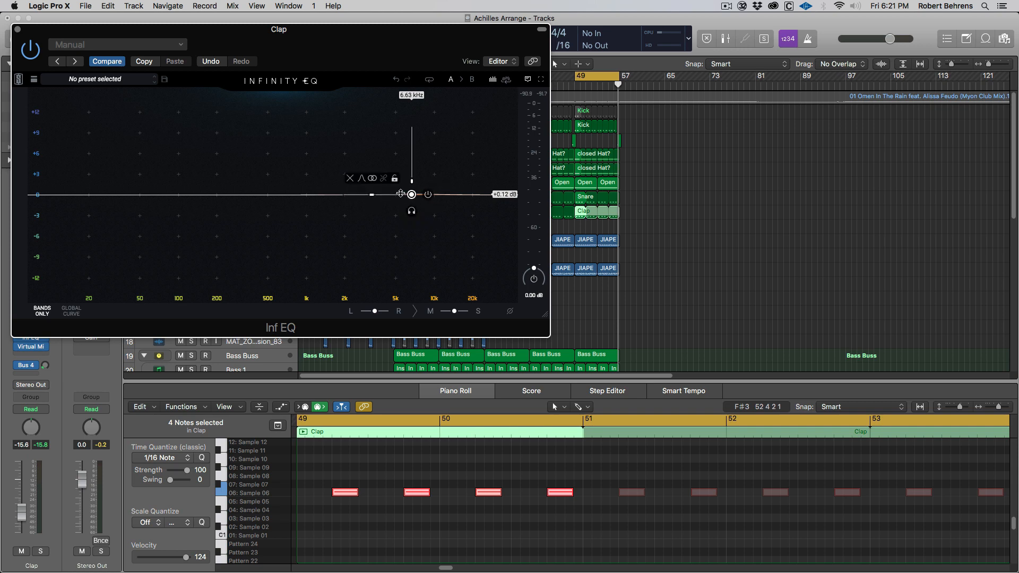
{"action": "left_click_drag", "start_coordinate": [412, 195], "coordinate": [387, 188]}
Play the full mix, lower the Clap fader to -16.0 dB while comparing its Inf EQ bypassed and active, and close the EQ
{"action": "key", "text": "space"}
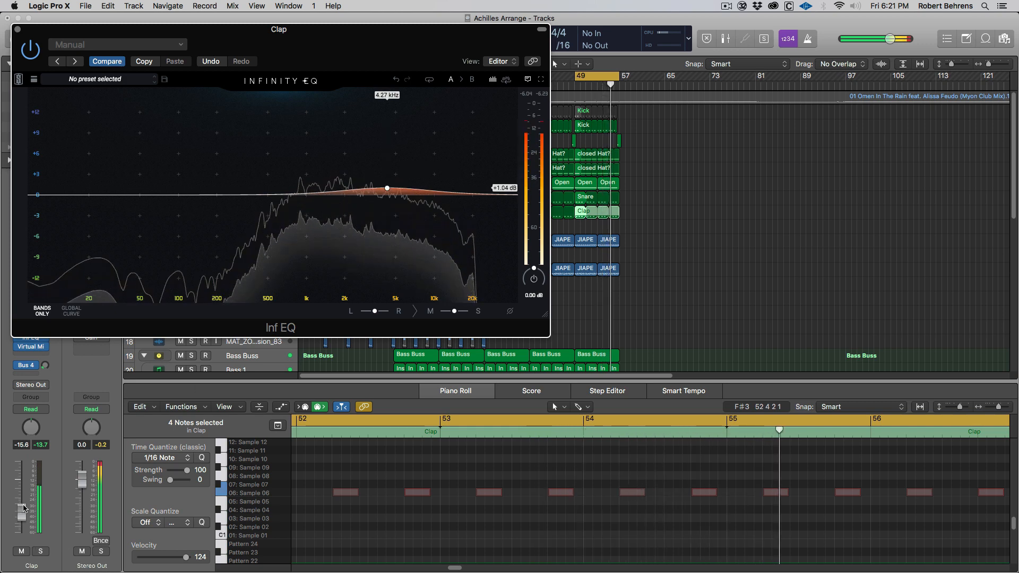
{"action": "left_click_drag", "start_coordinate": [24, 508], "coordinate": [24, 510]}
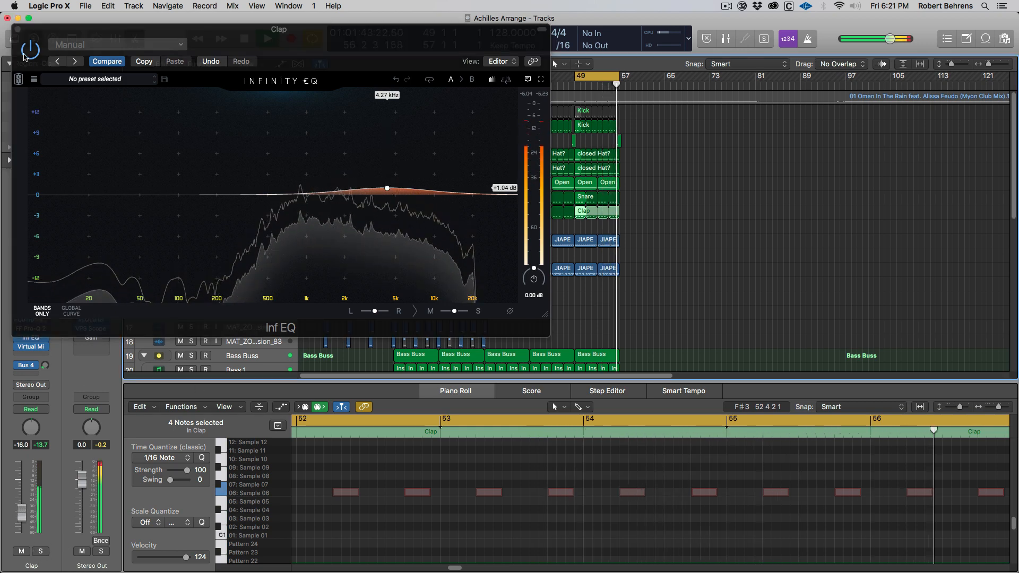
{"action": "left_click", "coordinate": [25, 56]}
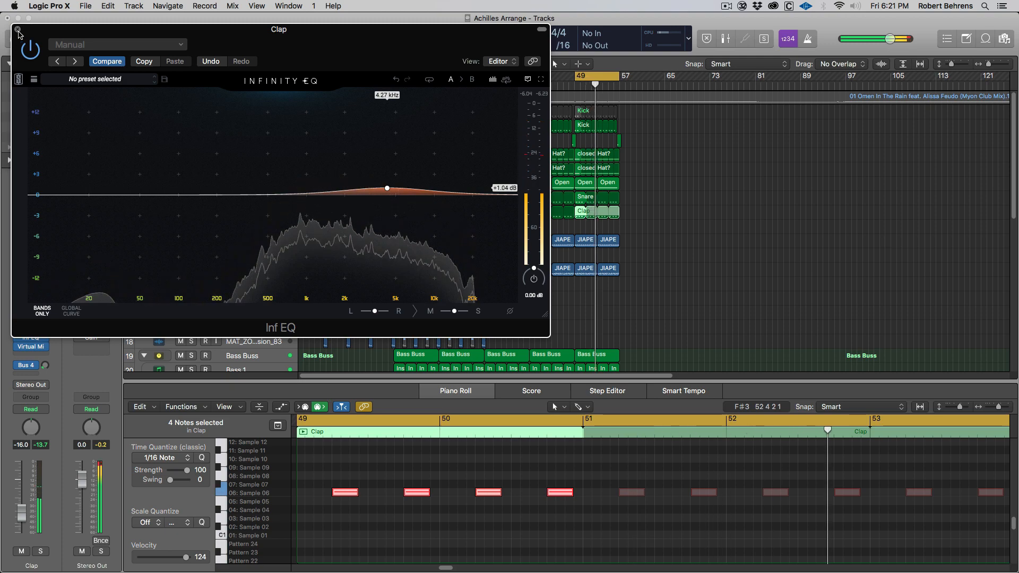
{"action": "key", "text": "space"}
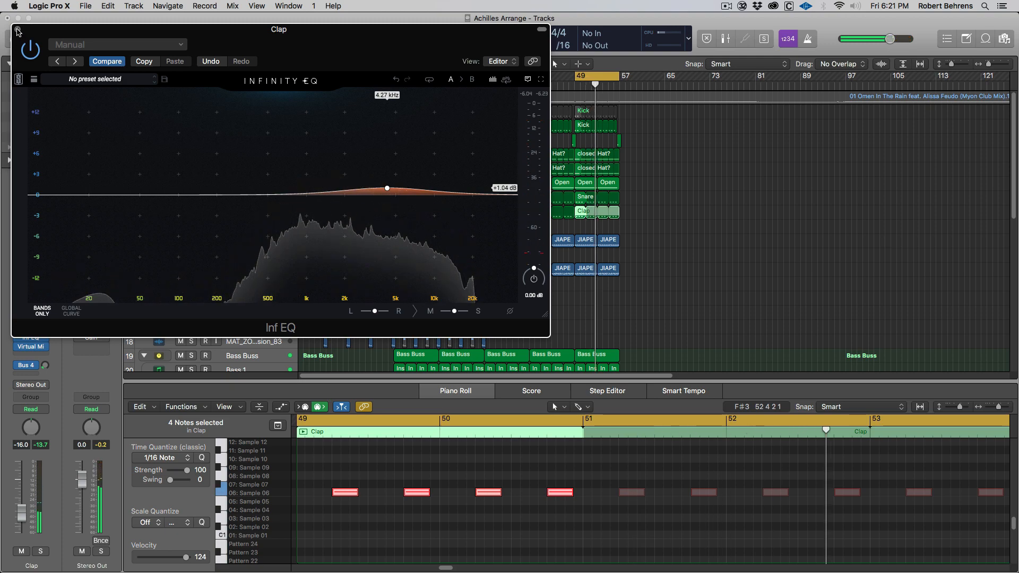
{"action": "left_click", "coordinate": [18, 30]}
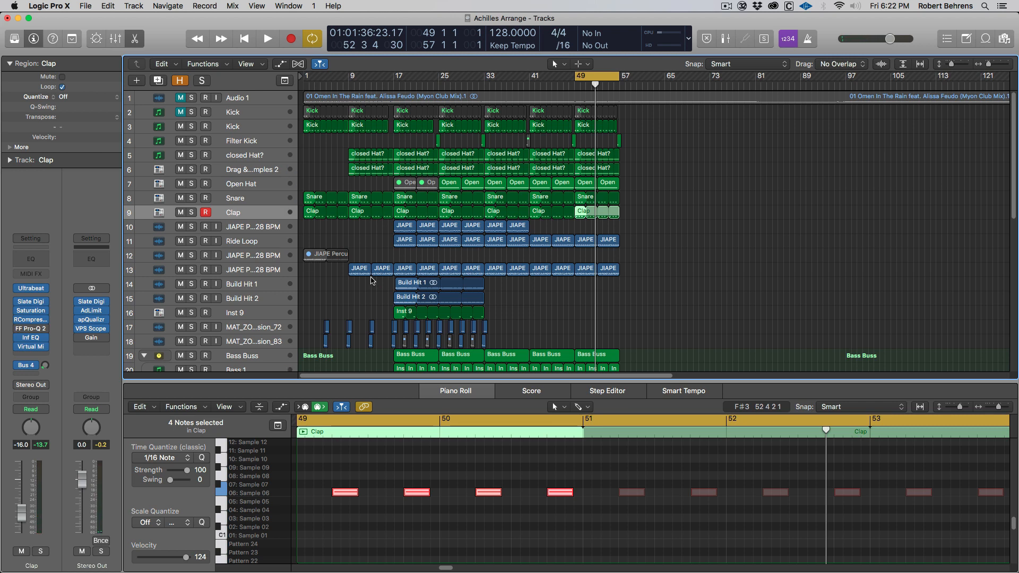
Reopen the Clap EQ, raise its band to about +3.41 dB at 4.35 kHz, and shift its mid/side panning to 200% side
{"action": "left_click", "coordinate": [31, 338]}
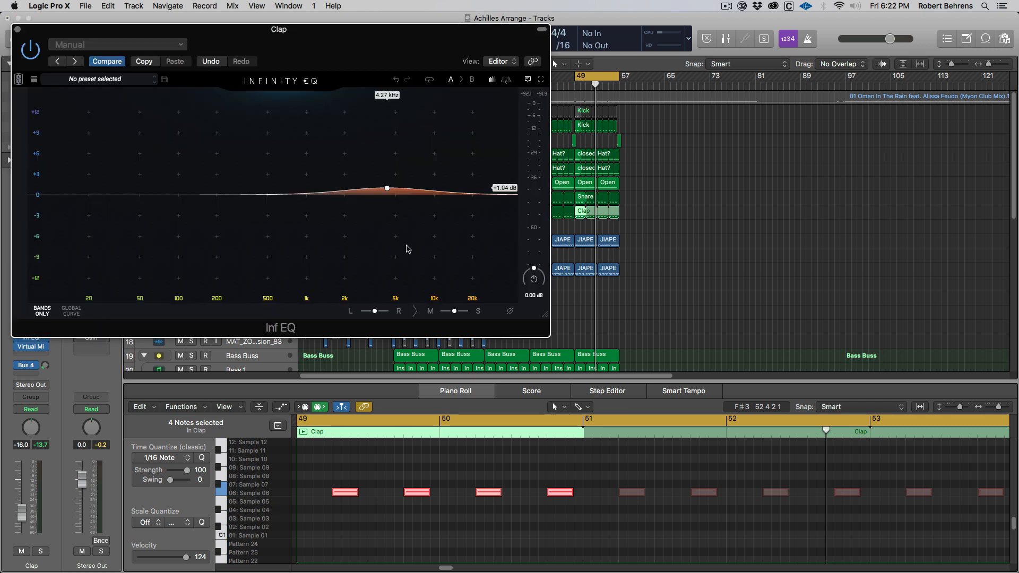
{"action": "mouse_move", "coordinate": [382, 189]}
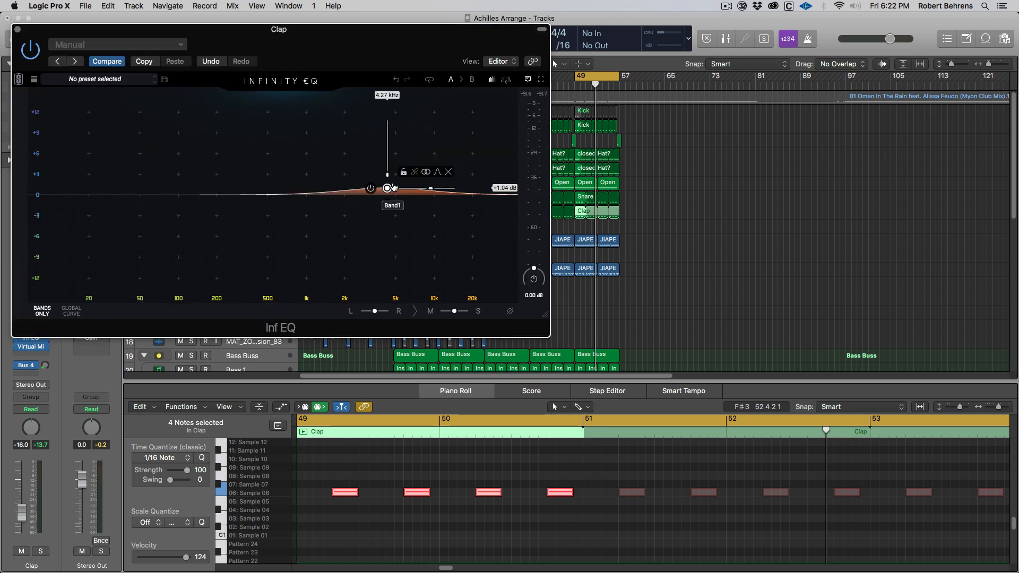
{"action": "left_click", "coordinate": [426, 175]}
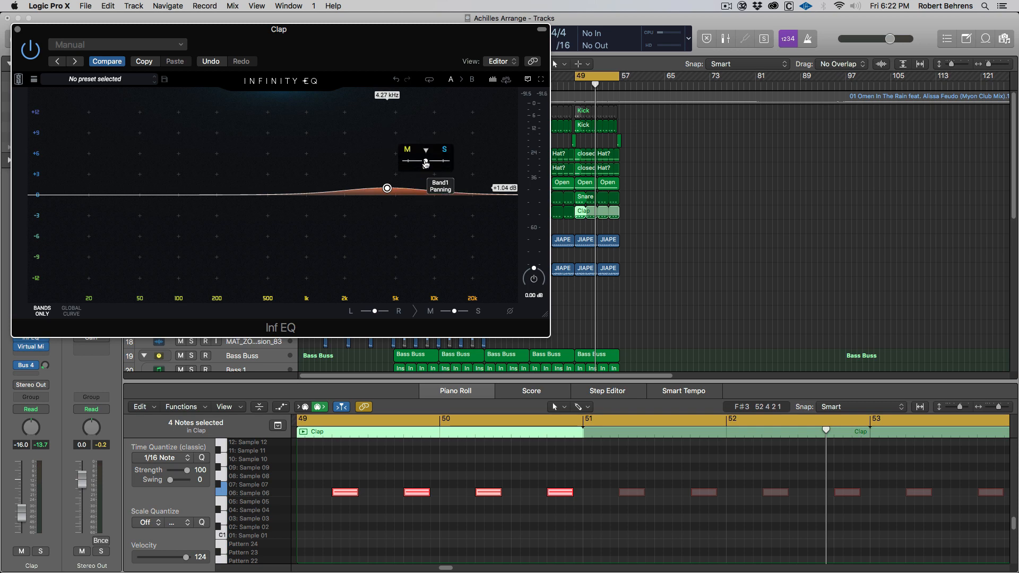
{"action": "left_click_drag", "start_coordinate": [387, 188], "coordinate": [388, 171]}
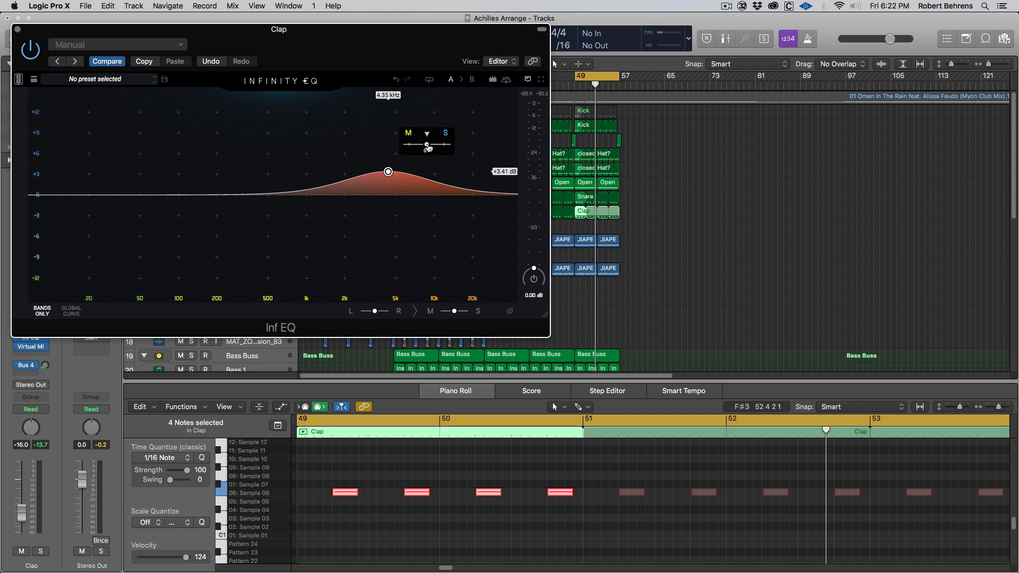
{"action": "left_click_drag", "start_coordinate": [426, 144], "coordinate": [444, 144]}
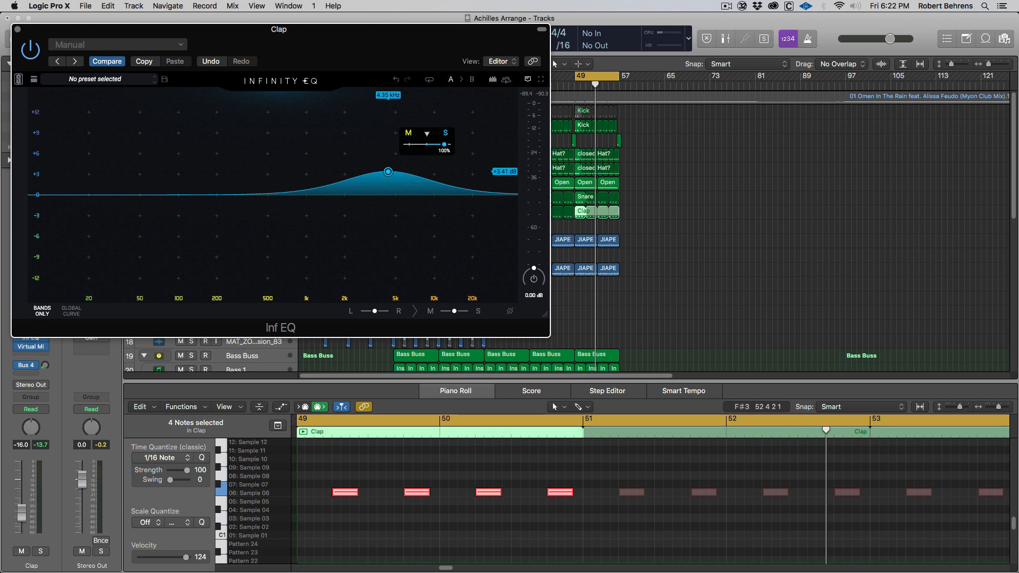
{"action": "left_click_drag", "start_coordinate": [444, 143], "coordinate": [451, 144]}
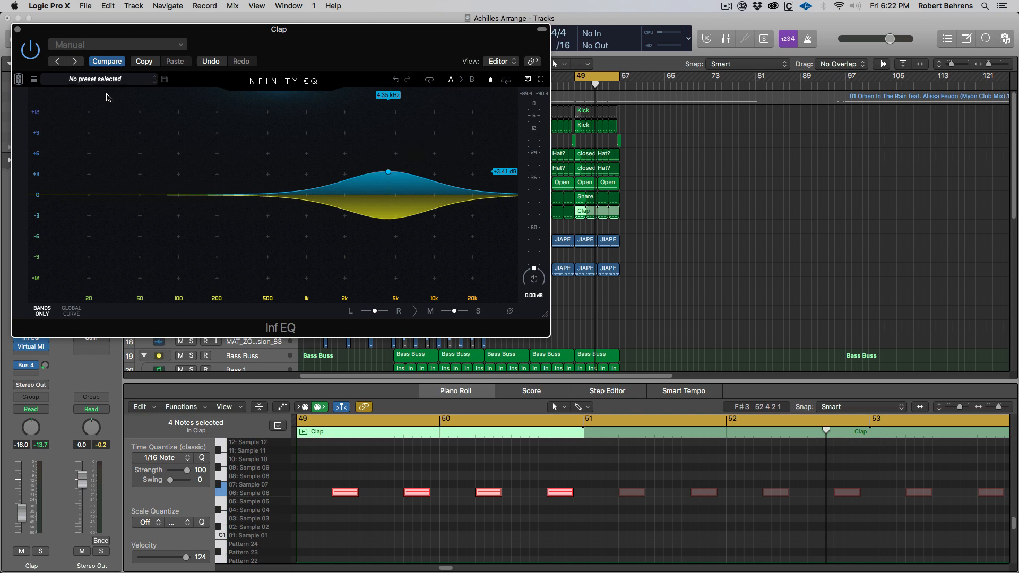
Solo the Clap during playback, recentre the band's mid/side panning, and lower the band to about +1.73 dB at 4.44 kHz
{"action": "key", "text": "space"}
{"action": "left_click", "coordinate": [40, 551]}
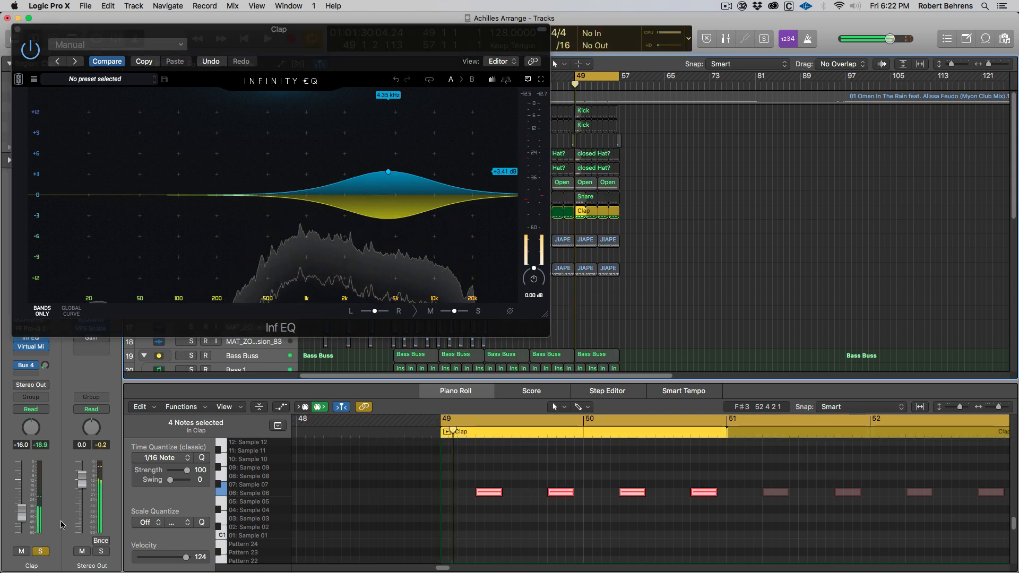
{"action": "mouse_move", "coordinate": [388, 172]}
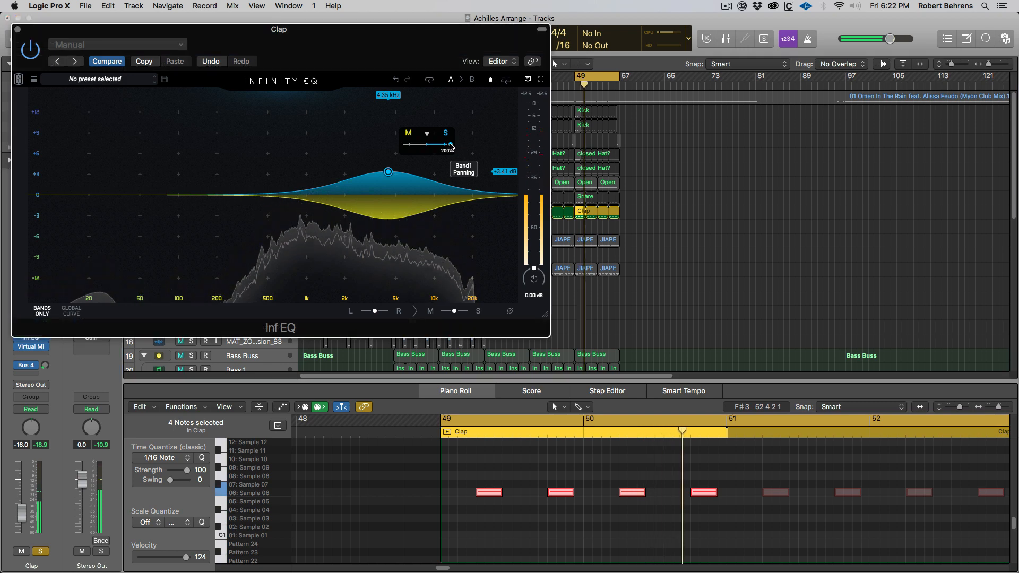
{"action": "left_click_drag", "start_coordinate": [450, 146], "coordinate": [427, 144]}
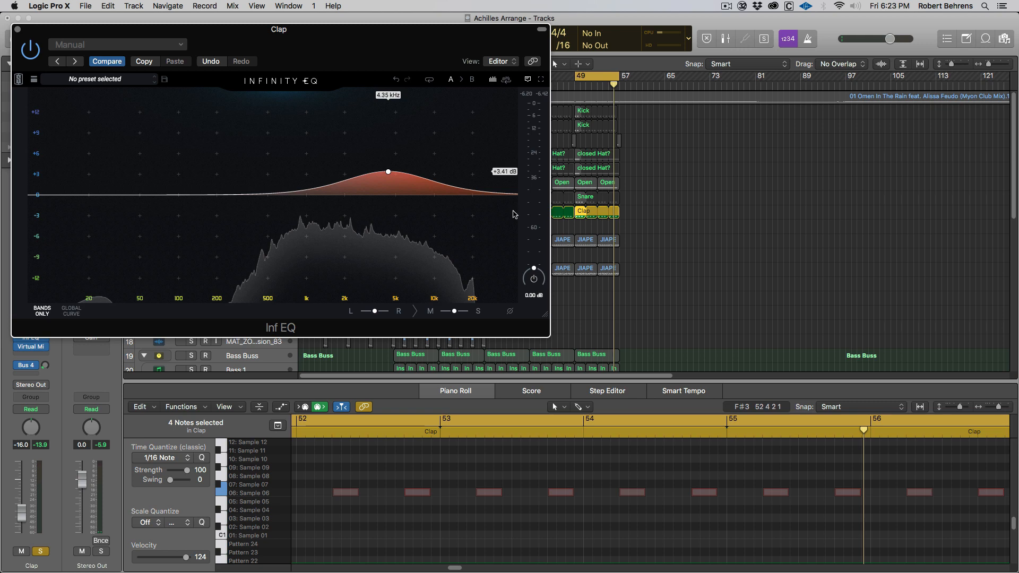
{"action": "mouse_move", "coordinate": [388, 180]}
{"action": "left_click_drag", "start_coordinate": [388, 174], "coordinate": [389, 183]}
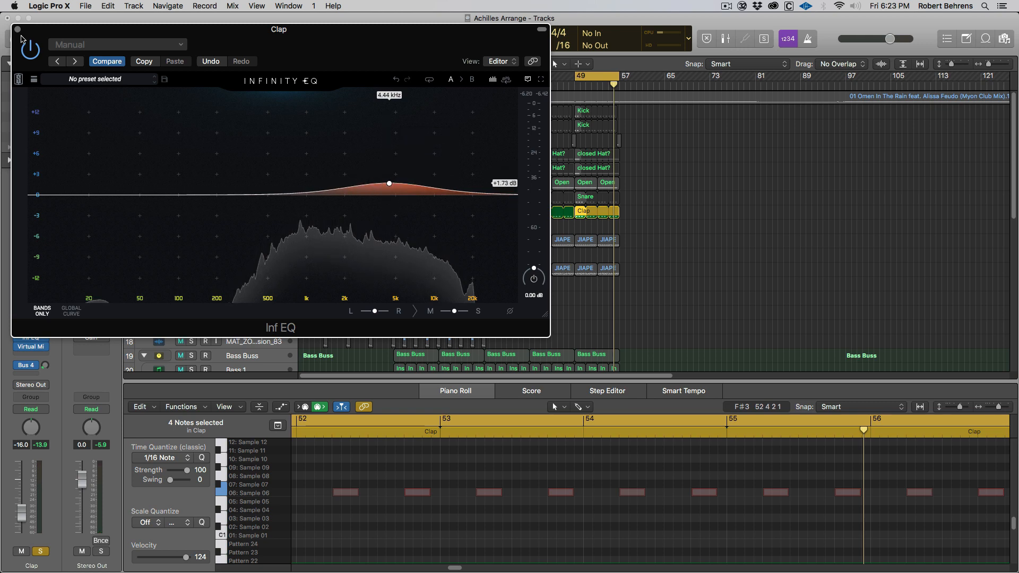
View the filter shape choices for the Clap EQ's 4.44 kHz band and dismiss them
{"action": "mouse_move", "coordinate": [397, 191]}
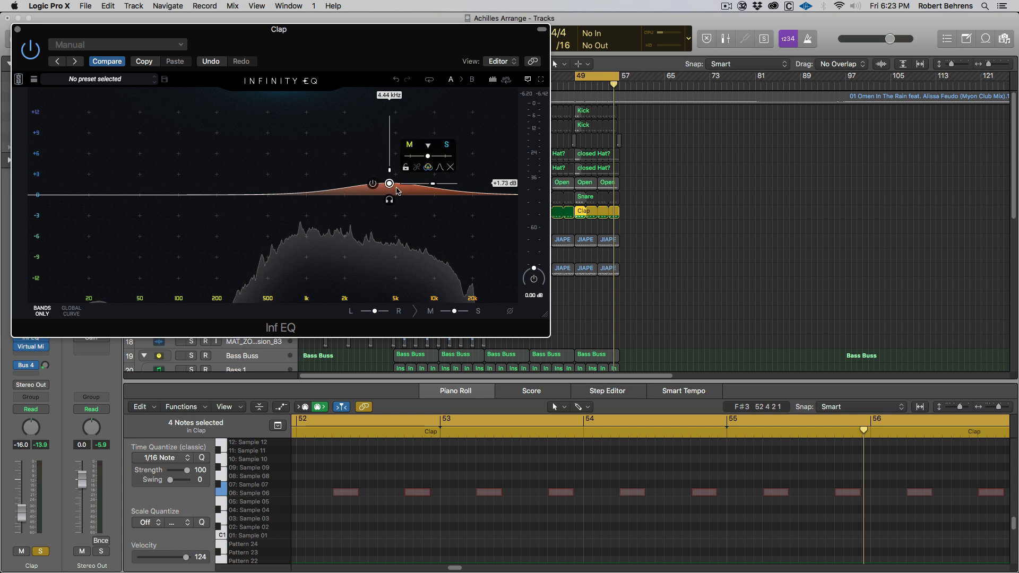
{"action": "left_click", "coordinate": [440, 168]}
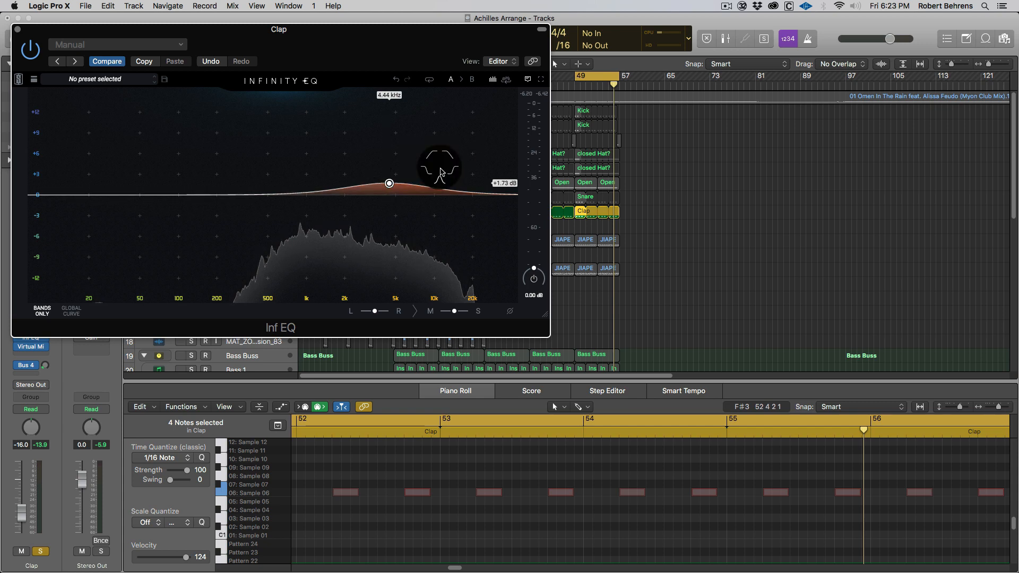
{"action": "left_click", "coordinate": [389, 151]}
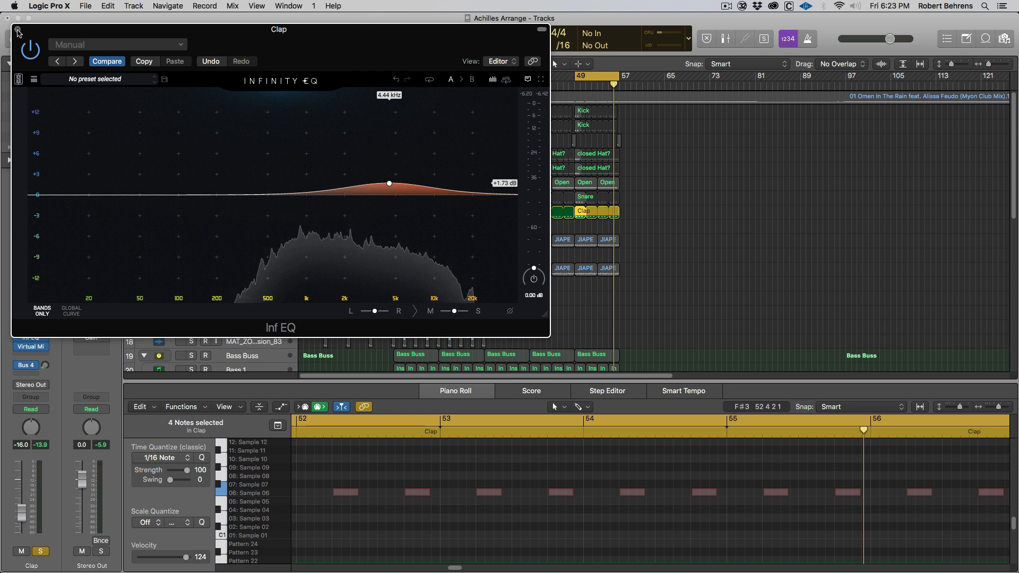
Move the Clap EQ window aside, examine Infinity EQ's information screen and preset browser, and close the plug-in
{"action": "left_click_drag", "start_coordinate": [23, 31], "coordinate": [395, 118]}
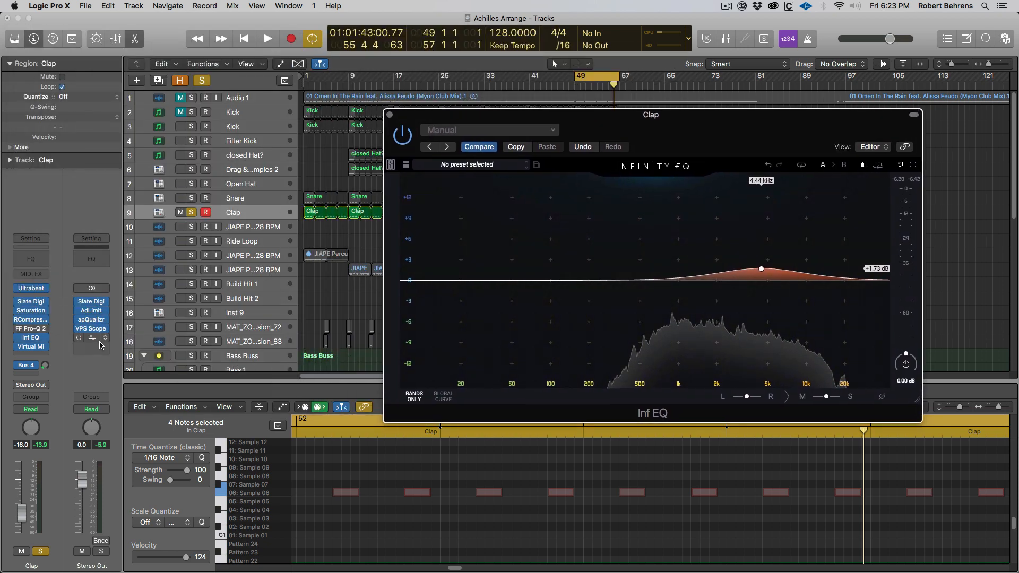
{"action": "left_click", "coordinate": [390, 165]}
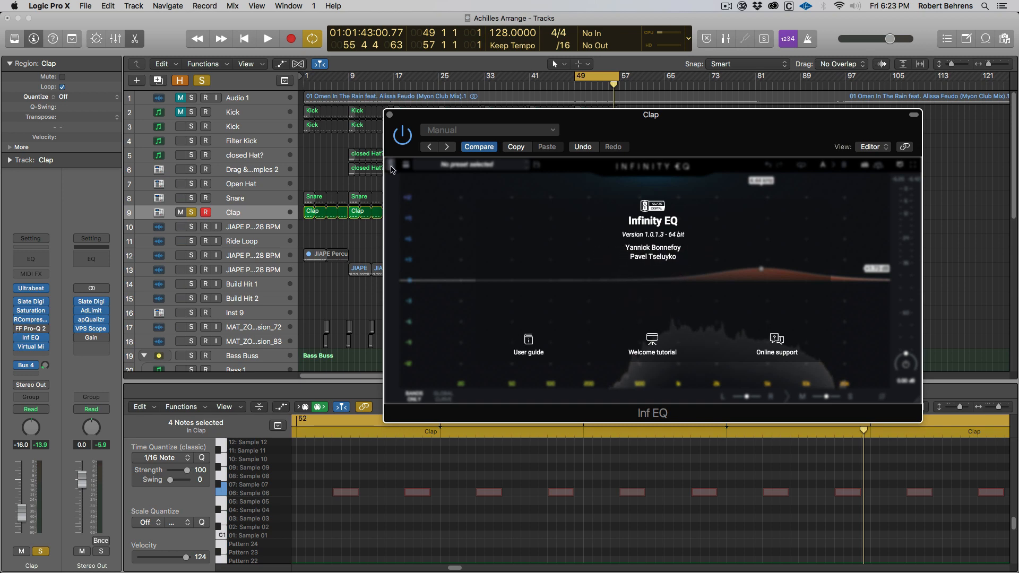
{"action": "left_click", "coordinate": [428, 190]}
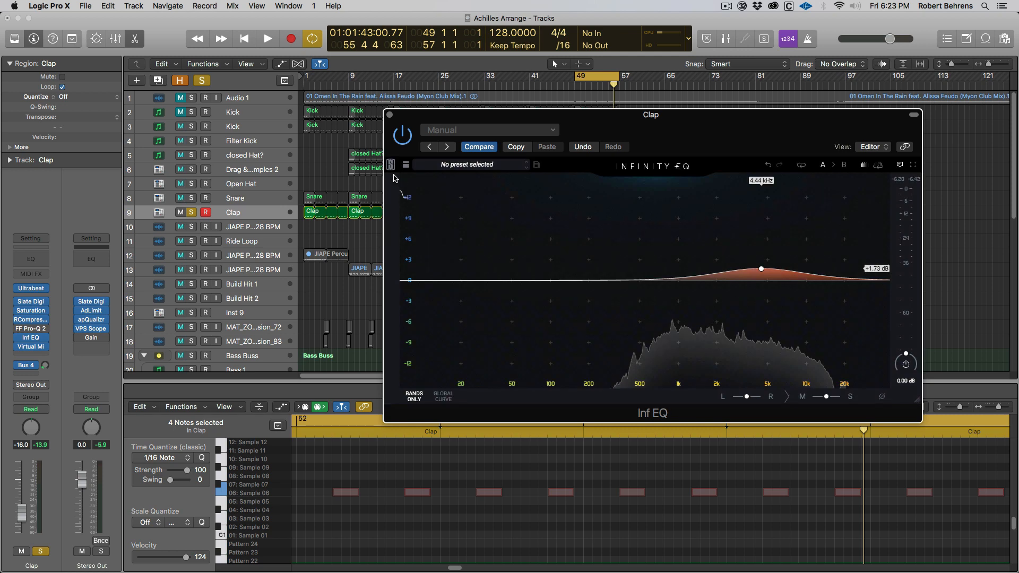
{"action": "left_click", "coordinate": [390, 166]}
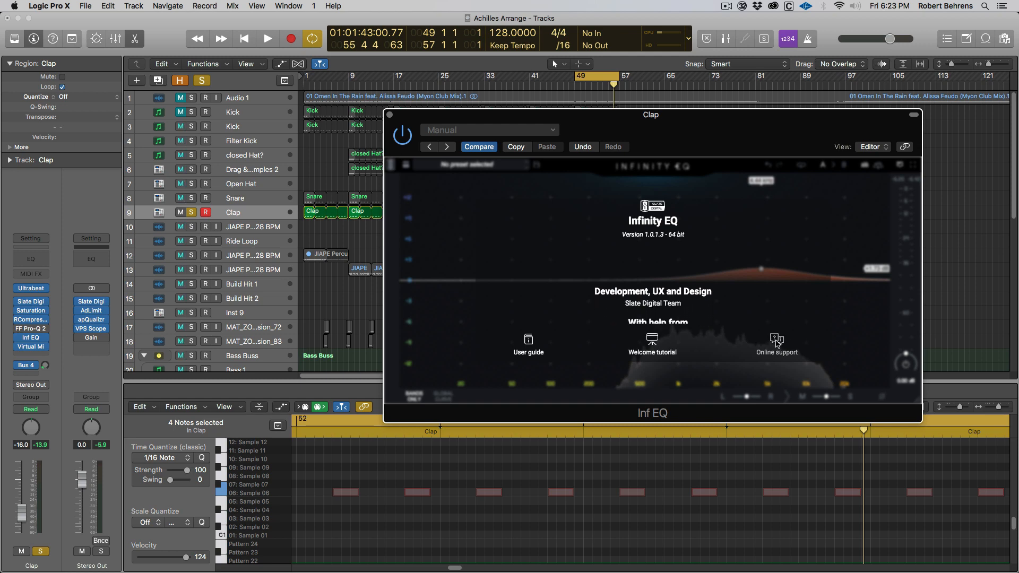
{"action": "left_click", "coordinate": [493, 259]}
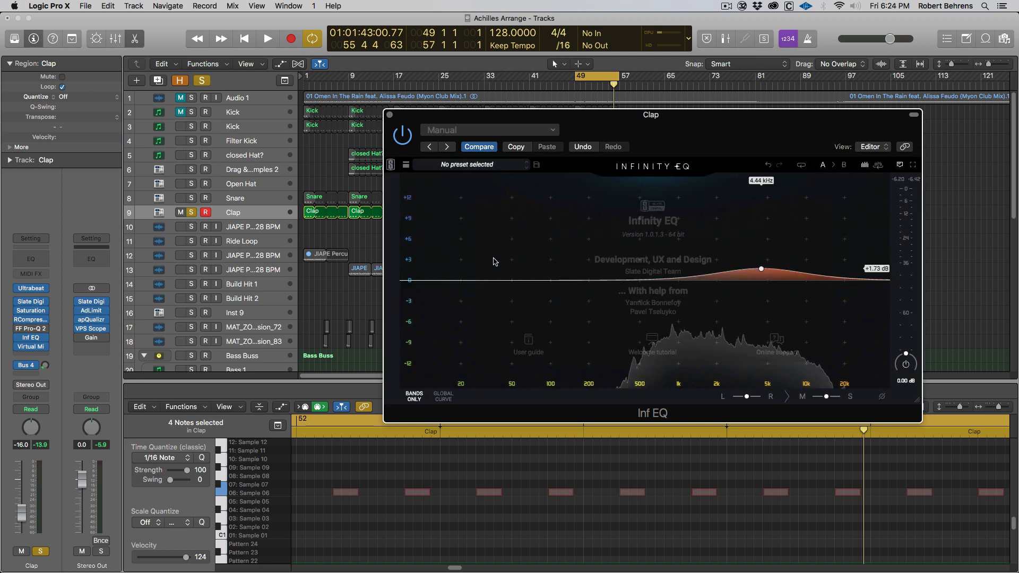
{"action": "left_click", "coordinate": [406, 166]}
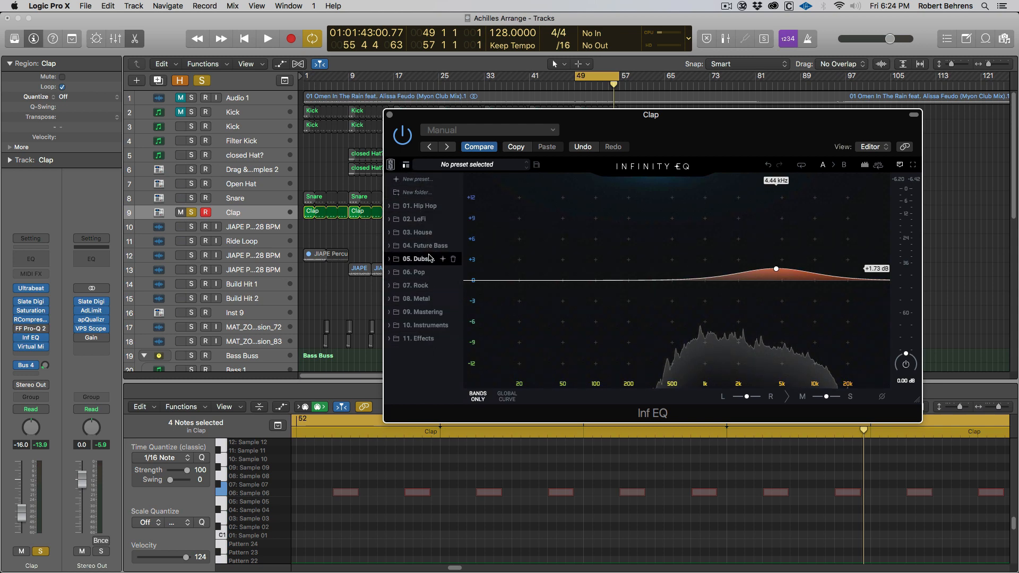
{"action": "left_click", "coordinate": [389, 115]}
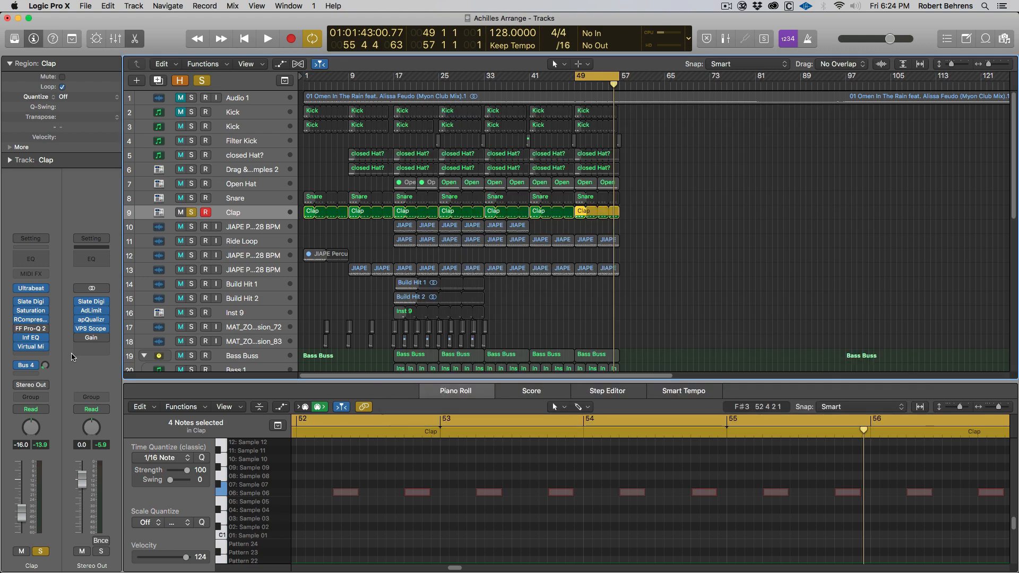
Insert a stereo Infinity EQ in the Stereo Out effects chain and load the 09. Mastering/EDM preset
{"action": "left_click", "coordinate": [106, 307]}
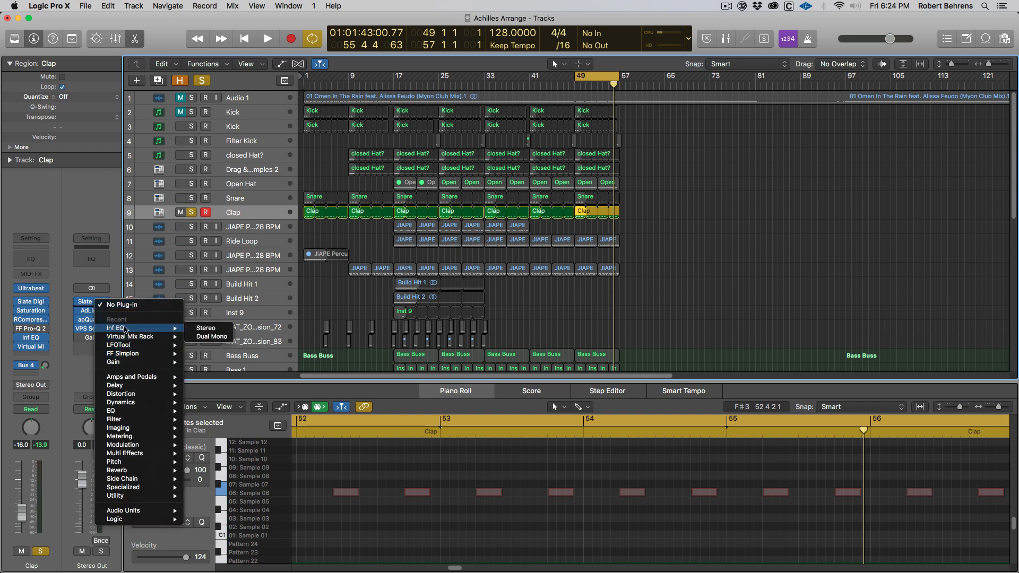
{"action": "left_click", "coordinate": [238, 276]}
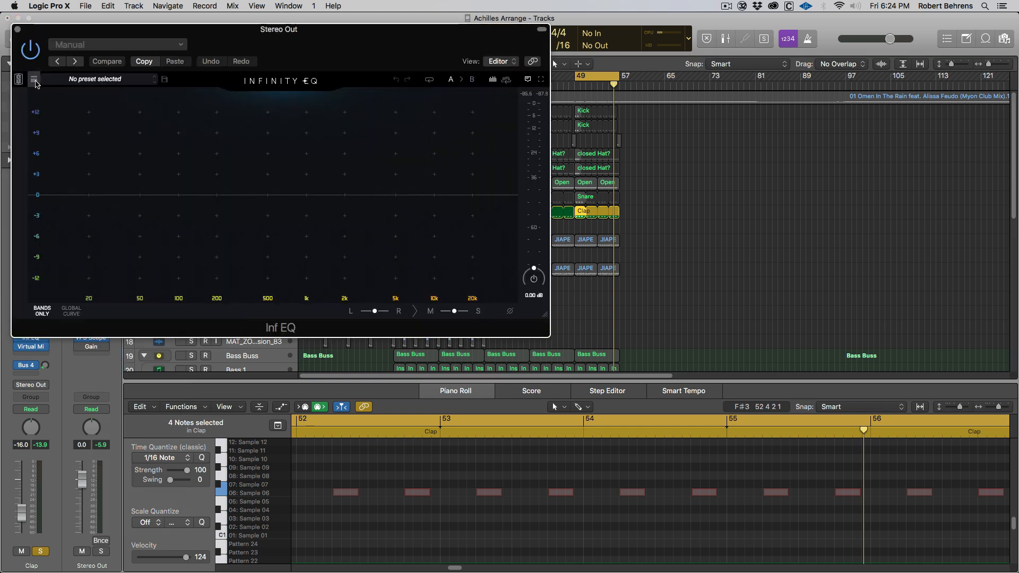
{"action": "left_click", "coordinate": [35, 80]}
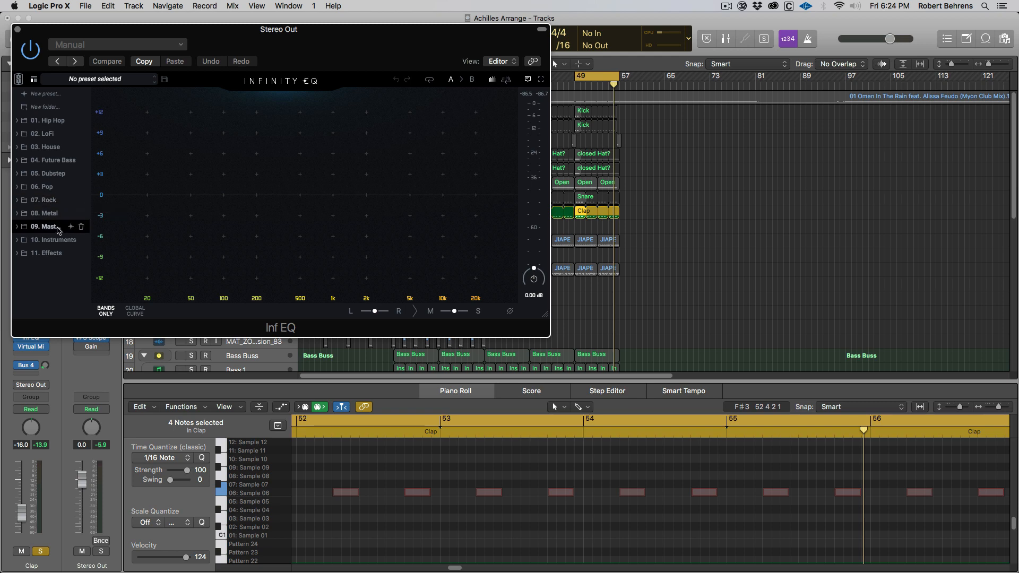
{"action": "left_click", "coordinate": [19, 228]}
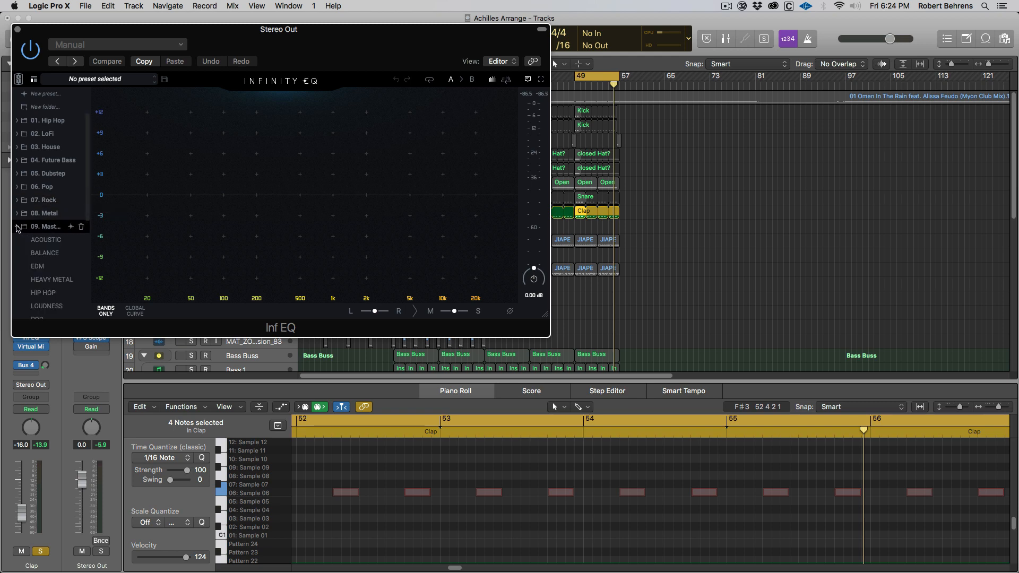
{"action": "left_click", "coordinate": [39, 267]}
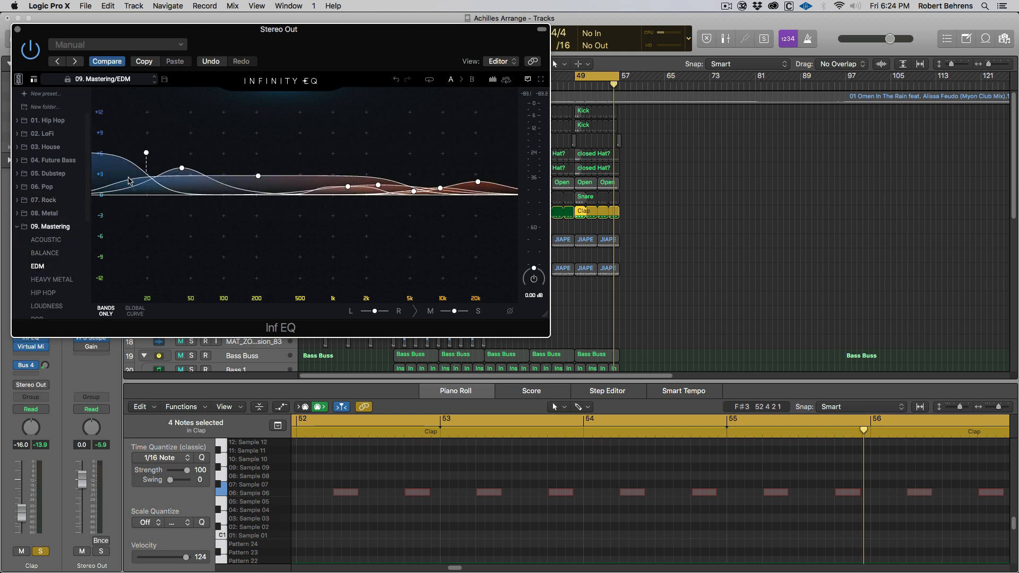
Move the low shelf band down to about -0.92 dB at 13.7 Hz
{"action": "left_click", "coordinate": [147, 153]}
{"action": "left_click_drag", "start_coordinate": [146, 155], "coordinate": [129, 196]}
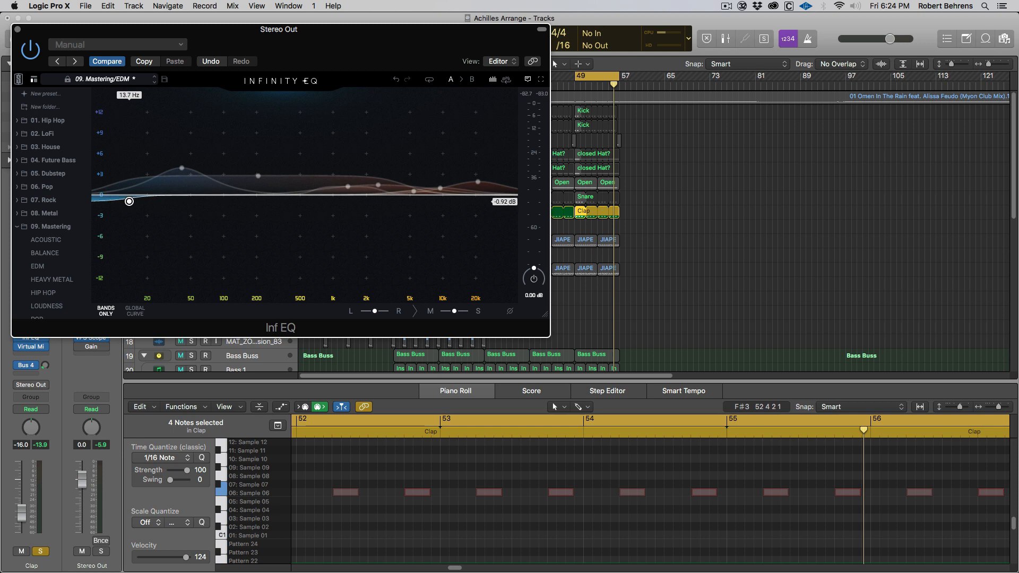
{"action": "left_click_drag", "start_coordinate": [129, 201], "coordinate": [129, 202]}
Narrow the wide low-mid Band5, adjust its vertical handle, and lower its gain near 224 Hz
{"action": "left_click", "coordinate": [258, 176]}
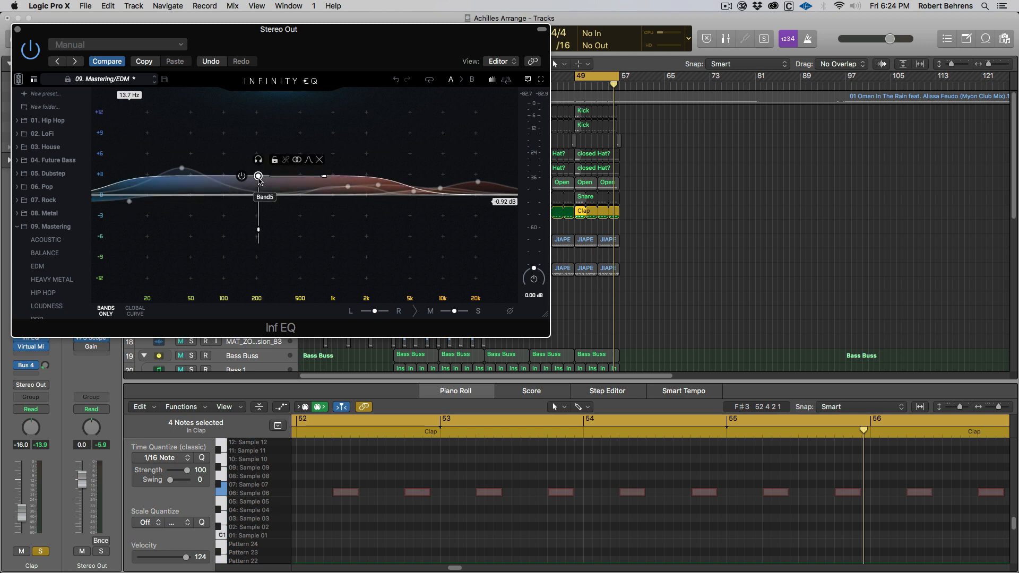
{"action": "left_click_drag", "start_coordinate": [323, 177], "coordinate": [289, 176]}
{"action": "left_click_drag", "start_coordinate": [254, 226], "coordinate": [258, 235]}
{"action": "left_click_drag", "start_coordinate": [290, 177], "coordinate": [262, 186]}
Move the Band1 bell to about 49.8 Hz, lower it to about +1.23 dB, and narrow it slightly
{"action": "mouse_move", "coordinate": [182, 168]}
{"action": "left_click_drag", "start_coordinate": [183, 169], "coordinate": [191, 168]}
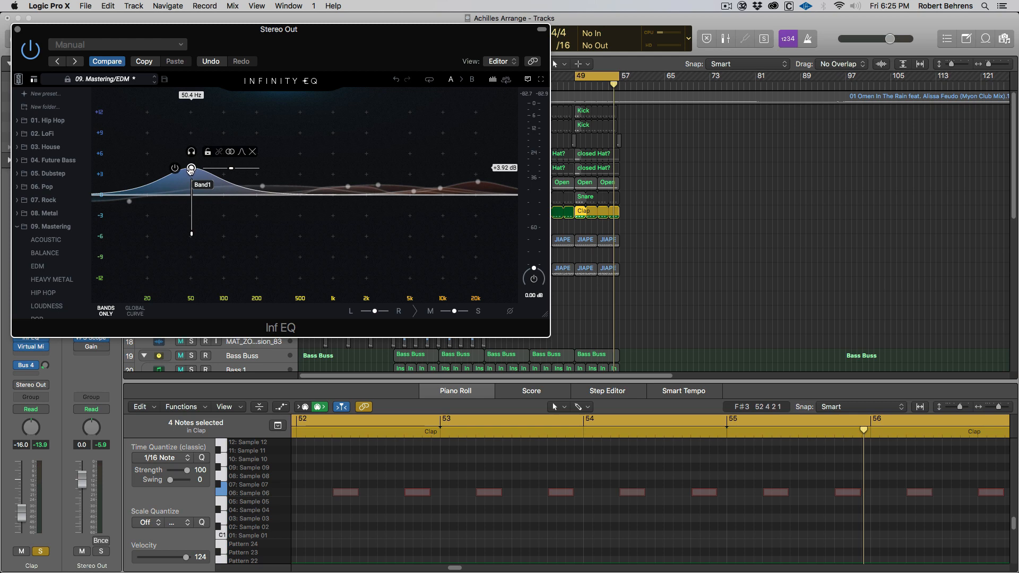
{"action": "left_click_drag", "start_coordinate": [191, 169], "coordinate": [190, 186]}
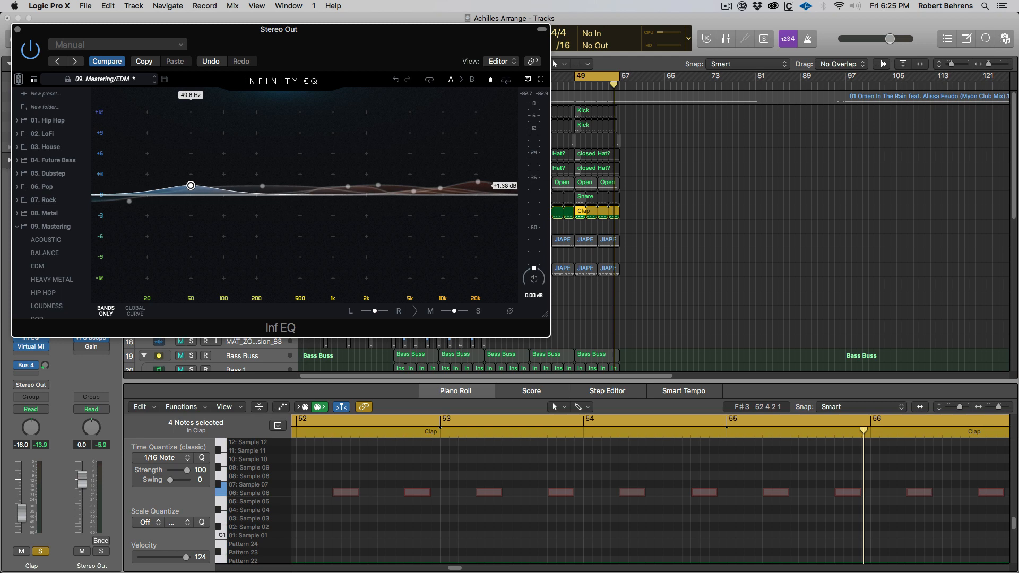
{"action": "left_click_drag", "start_coordinate": [190, 185], "coordinate": [191, 186]}
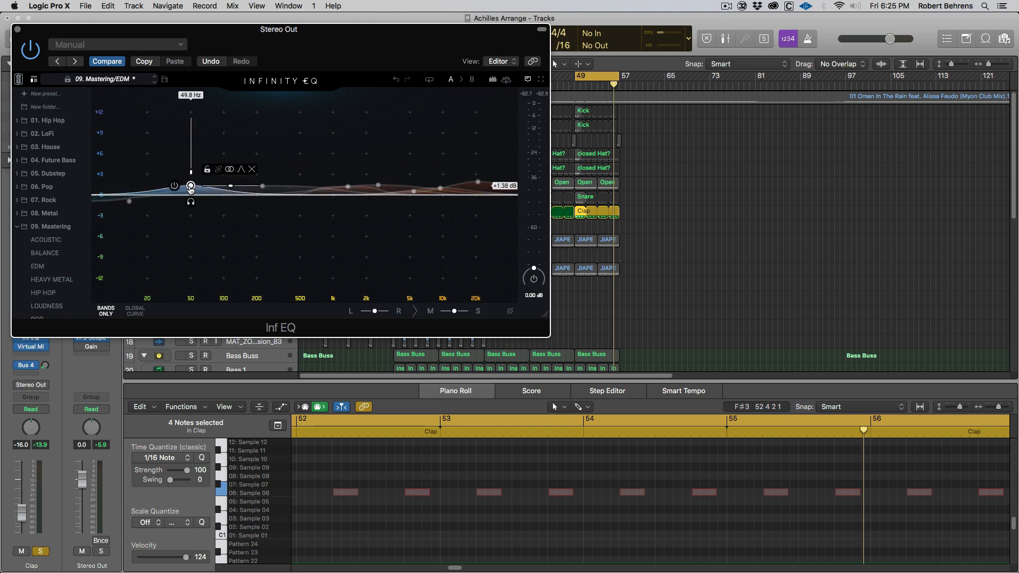
{"action": "left_click_drag", "start_coordinate": [190, 186], "coordinate": [190, 187]}
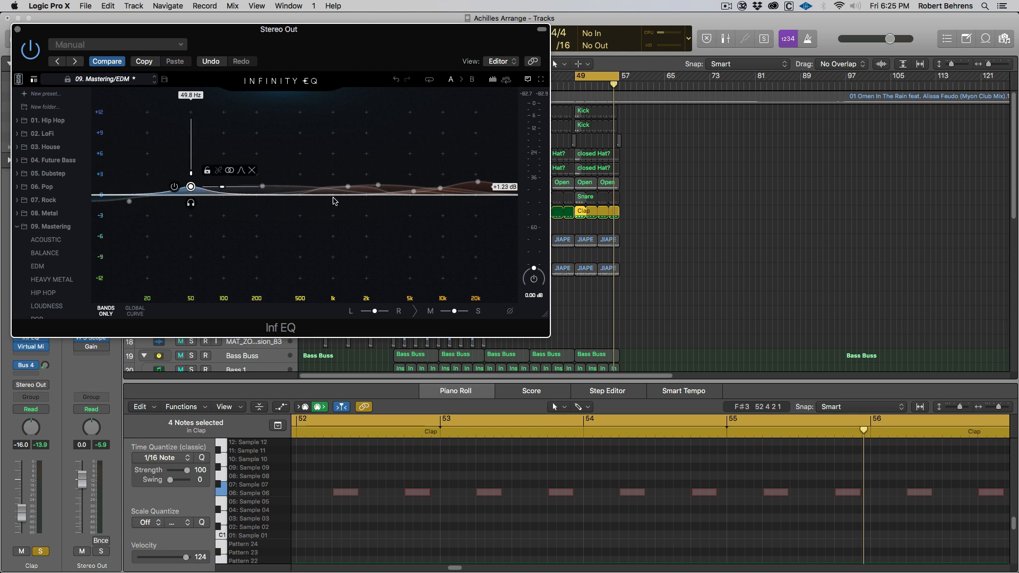
Lower the highest band at 20.8 kHz to about +1.19 dB
{"action": "left_click", "coordinate": [346, 187]}
{"action": "left_click_drag", "start_coordinate": [344, 190], "coordinate": [478, 190]}
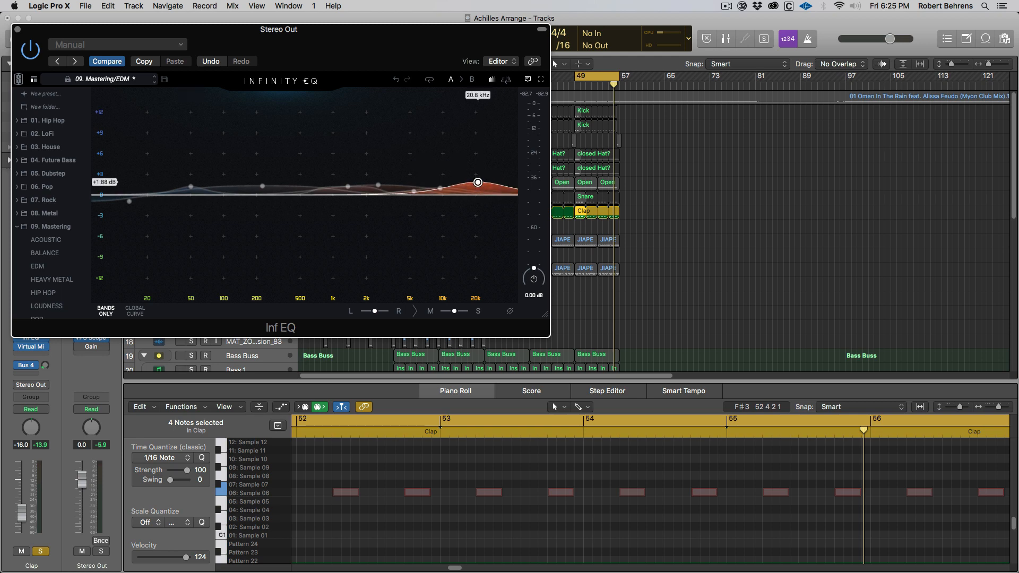
{"action": "left_click", "coordinate": [313, 200]}
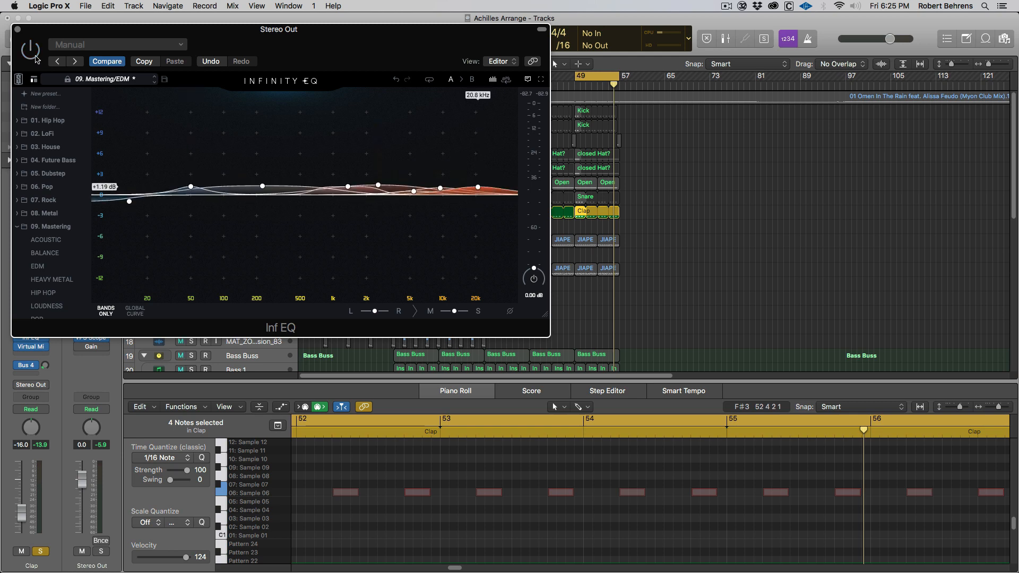
Start playback, unsolo the Clap to hear the full mix, and switch the bypassed Stereo Out EQ back on
{"action": "key", "text": "space"}
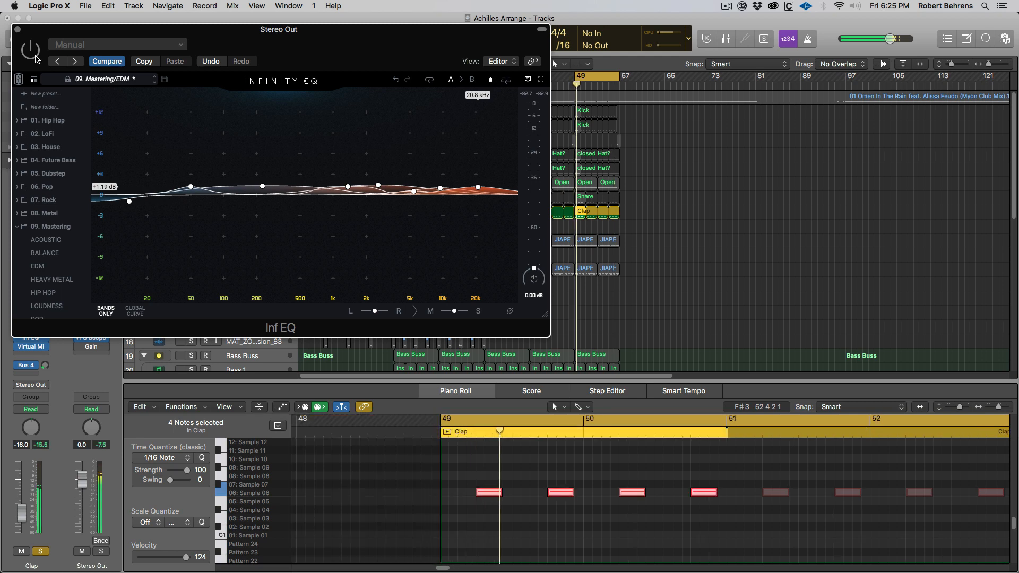
{"action": "left_click", "coordinate": [41, 552]}
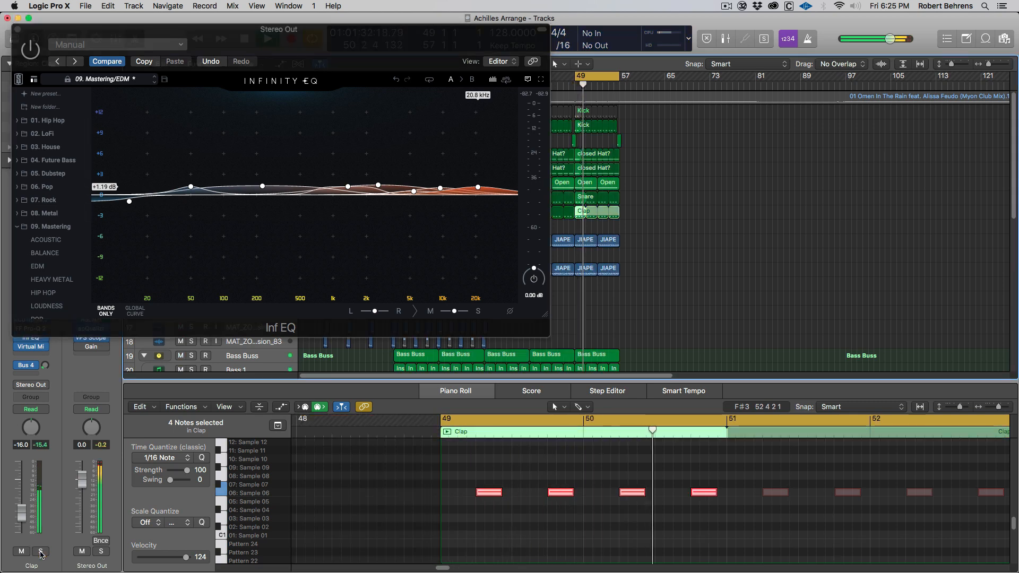
{"action": "left_click", "coordinate": [34, 54]}
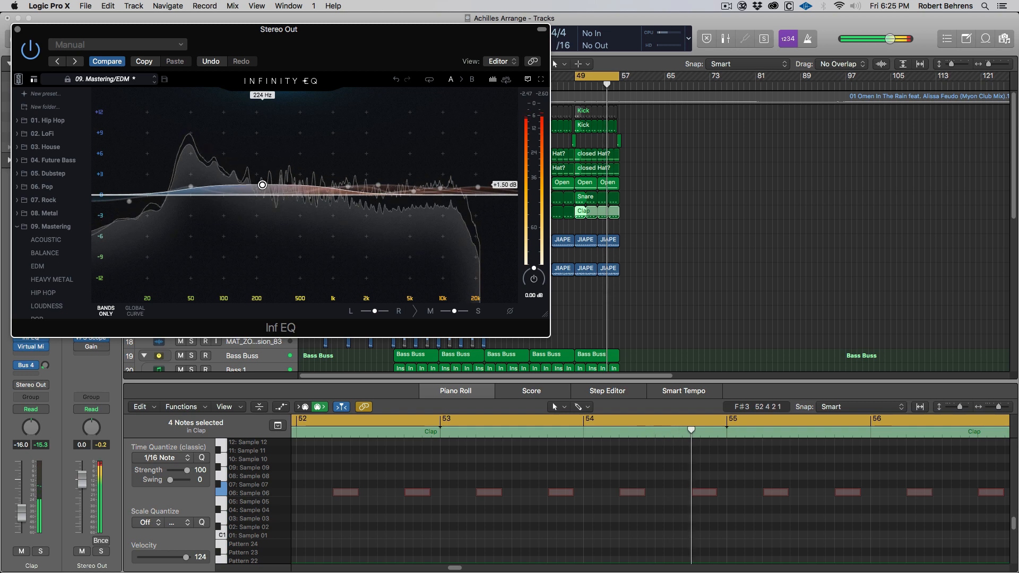
During playback, set the wide low-mid band to about -0.77 dB at 180 Hz and the 2.56 kHz band to about +1.00 dB
{"action": "left_click_drag", "start_coordinate": [262, 186], "coordinate": [262, 177]}
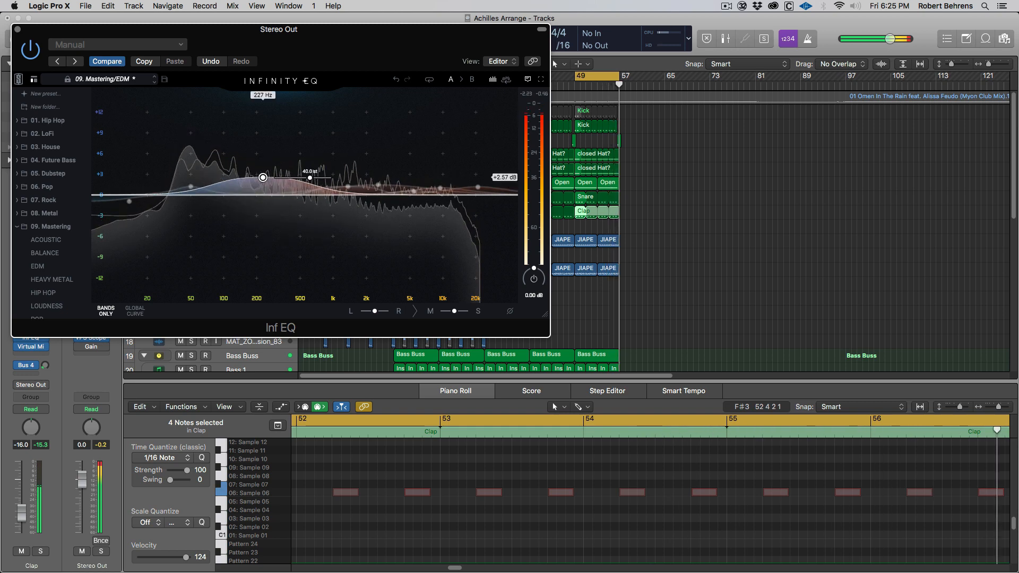
{"action": "left_click_drag", "start_coordinate": [263, 177], "coordinate": [252, 200]}
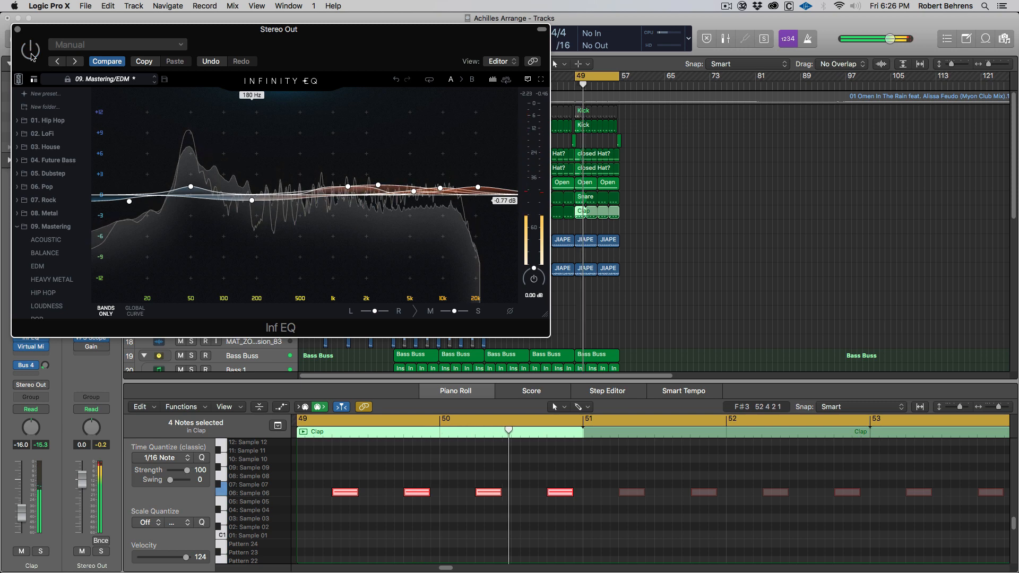
{"action": "mouse_move", "coordinate": [348, 189]}
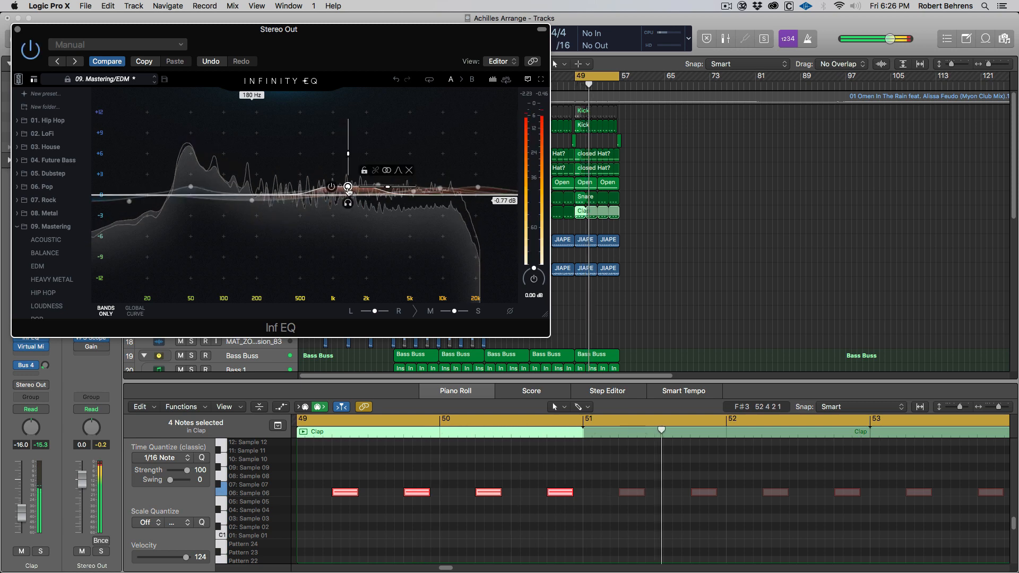
{"action": "left_click_drag", "start_coordinate": [348, 187], "coordinate": [378, 188]}
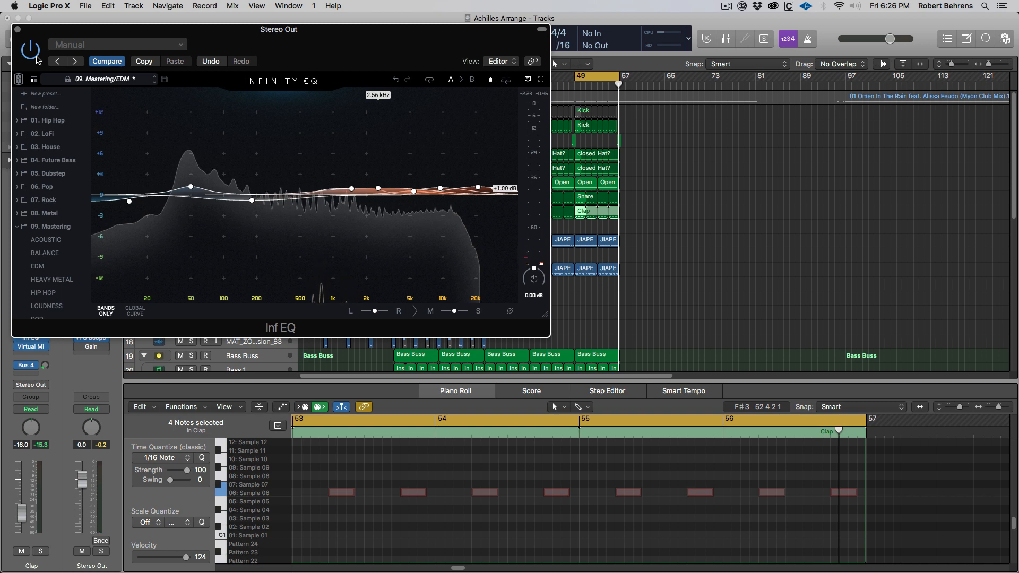
Hide the preset browser, then examine the output balance controls and the fullscreen view of the EQ
{"action": "left_click", "coordinate": [32, 80]}
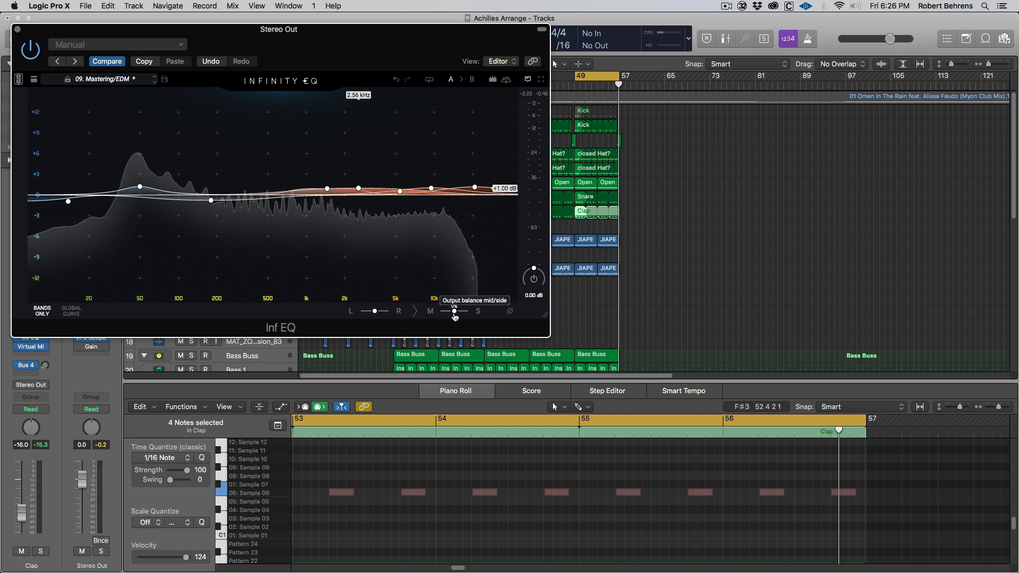
{"action": "mouse_move", "coordinate": [374, 313]}
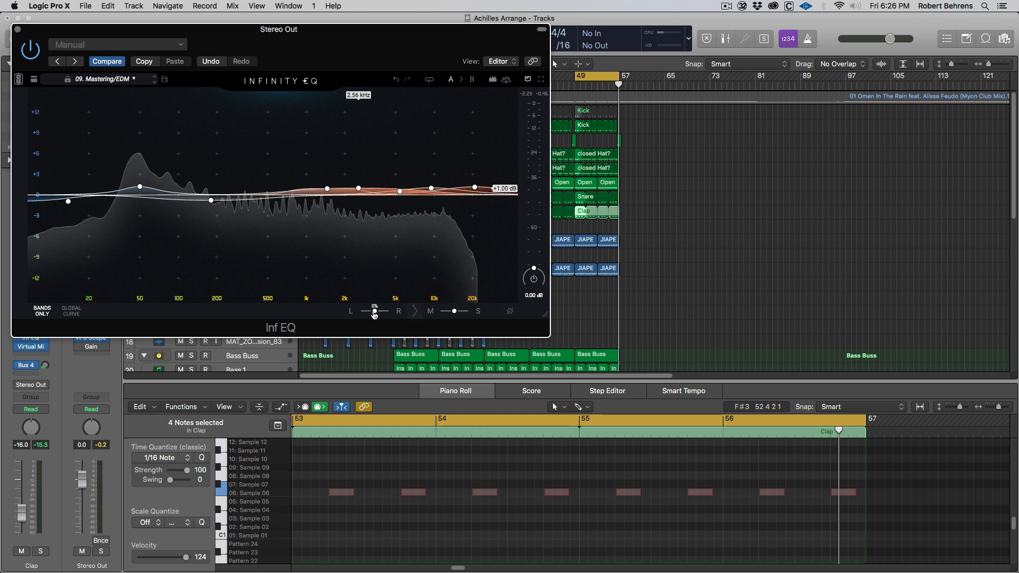
{"action": "left_click", "coordinate": [541, 80]}
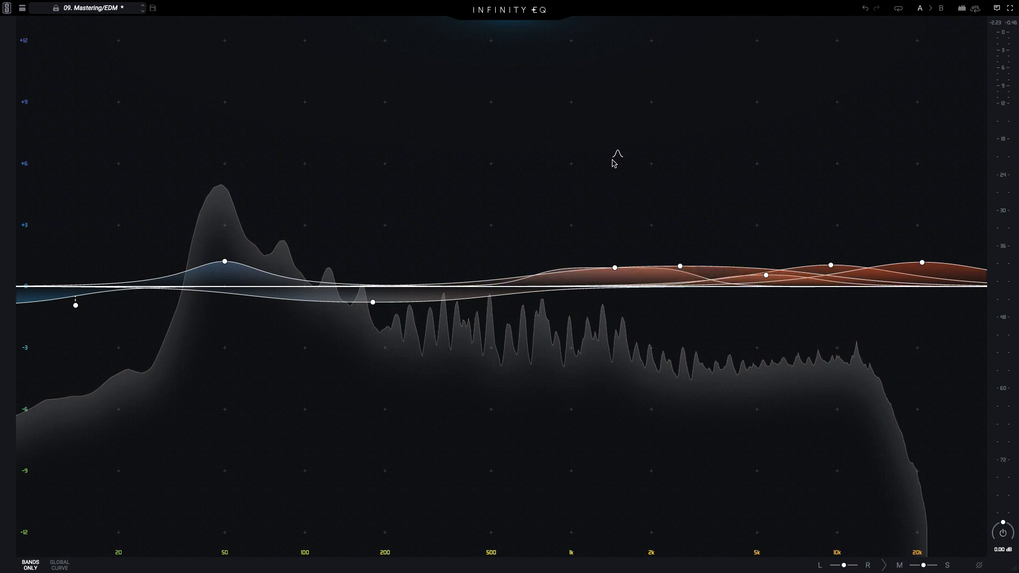
{"action": "key", "text": "Escape"}
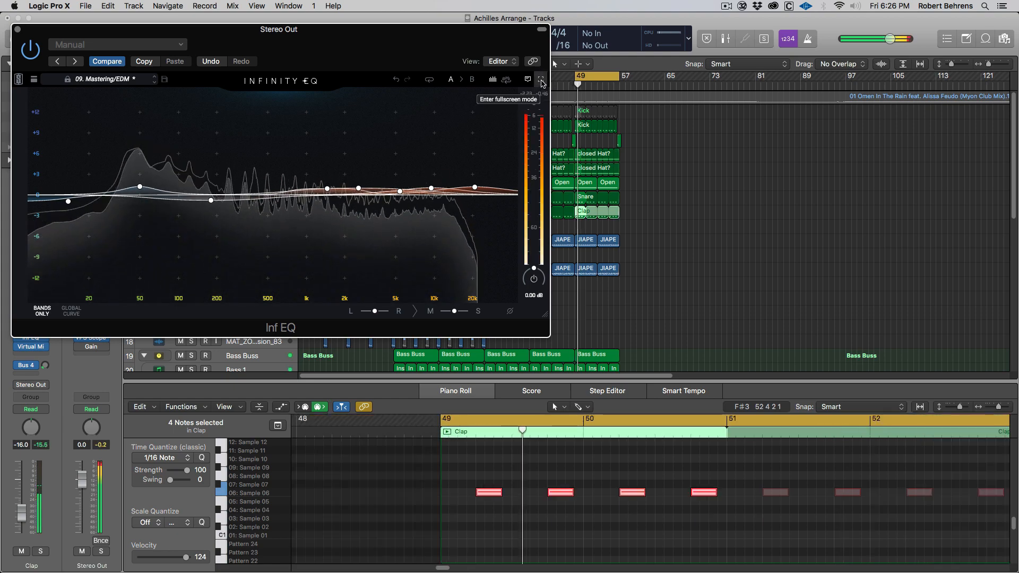
In fullscreen, set the 50 Hz band to about +0.89 dB at 53.4 Hz and reduce the upper bands, with the 9.50 kHz band at about +0.51 dB
{"action": "left_click", "coordinate": [541, 80]}
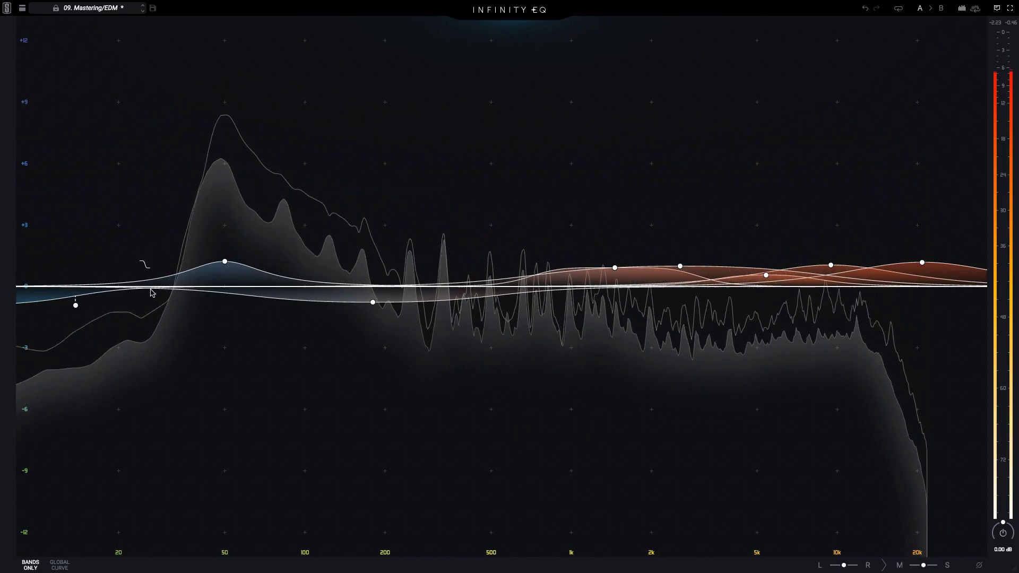
{"action": "left_click_drag", "start_coordinate": [225, 261], "coordinate": [232, 268]}
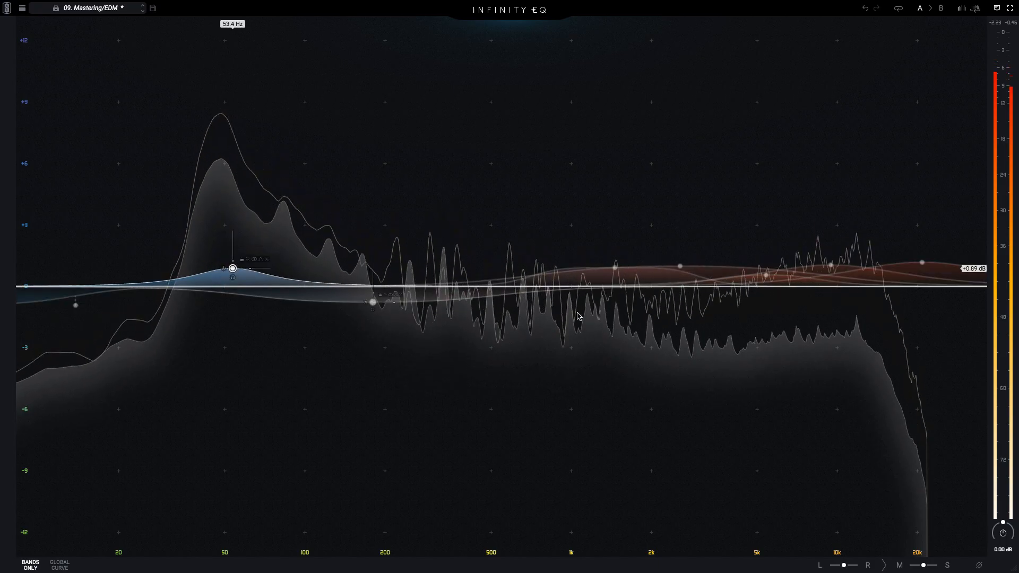
{"action": "left_click_drag", "start_coordinate": [614, 267], "coordinate": [617, 277]}
{"action": "mouse_move", "coordinate": [941, 271]}
{"action": "left_click_drag", "start_coordinate": [921, 262], "coordinate": [831, 270]}
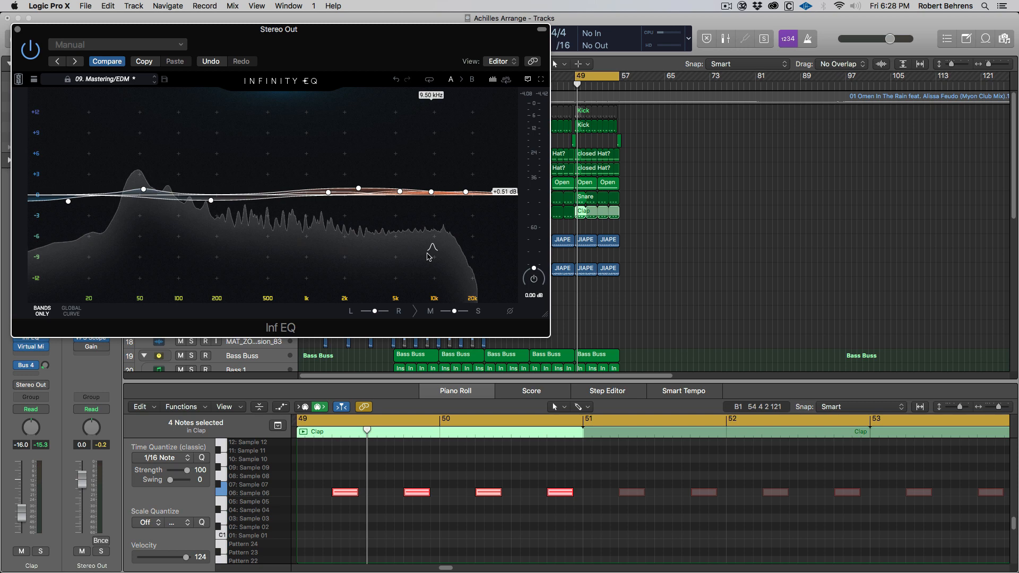
In fullscreen during playback, move the low shelf to about -2.33 dB at 113 Hz and the 1.5 kHz band to about +1.45 dB at 570 Hz
{"action": "key", "text": "space"}
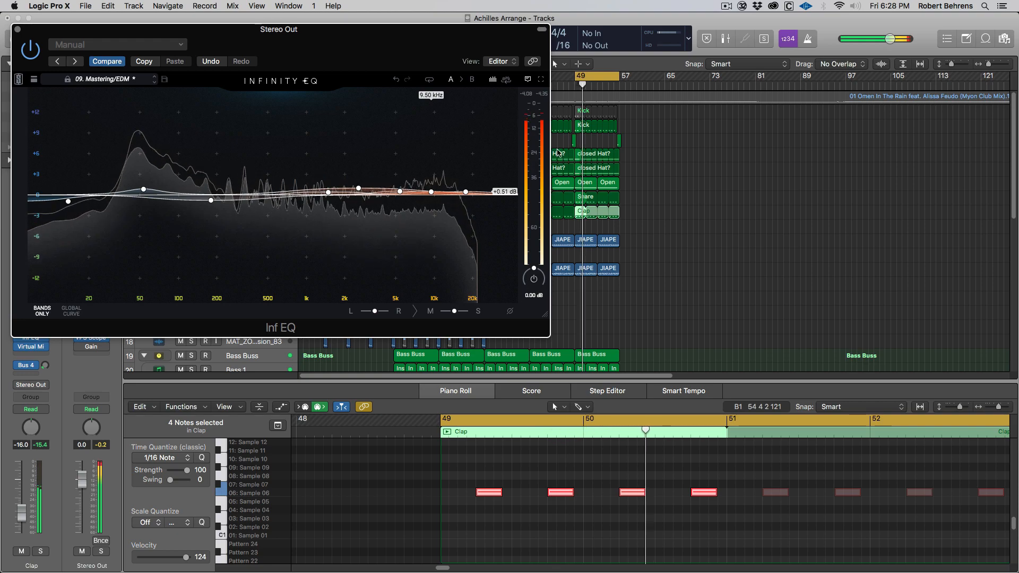
{"action": "left_click", "coordinate": [541, 80]}
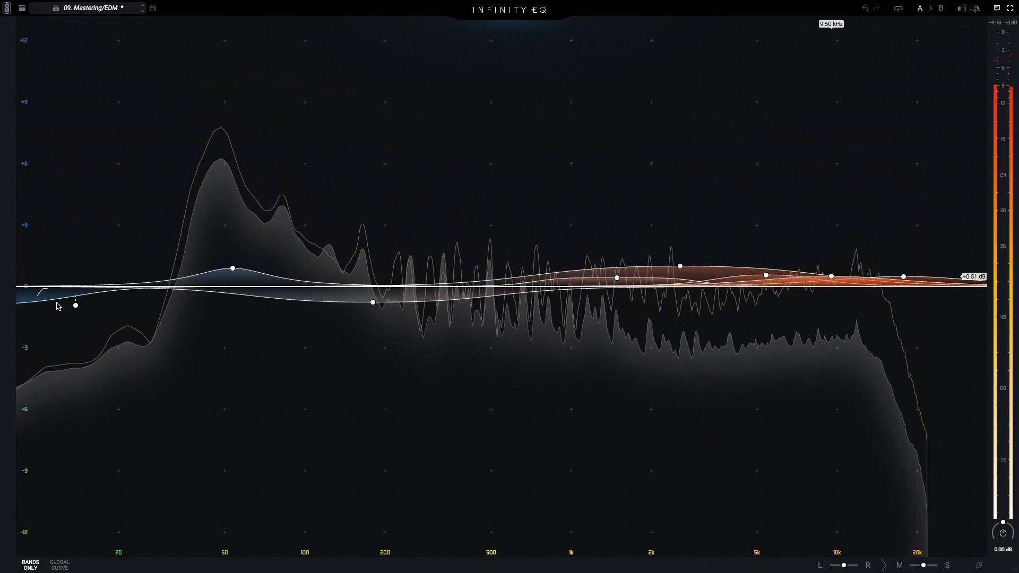
{"action": "left_click_drag", "start_coordinate": [76, 305], "coordinate": [319, 311]}
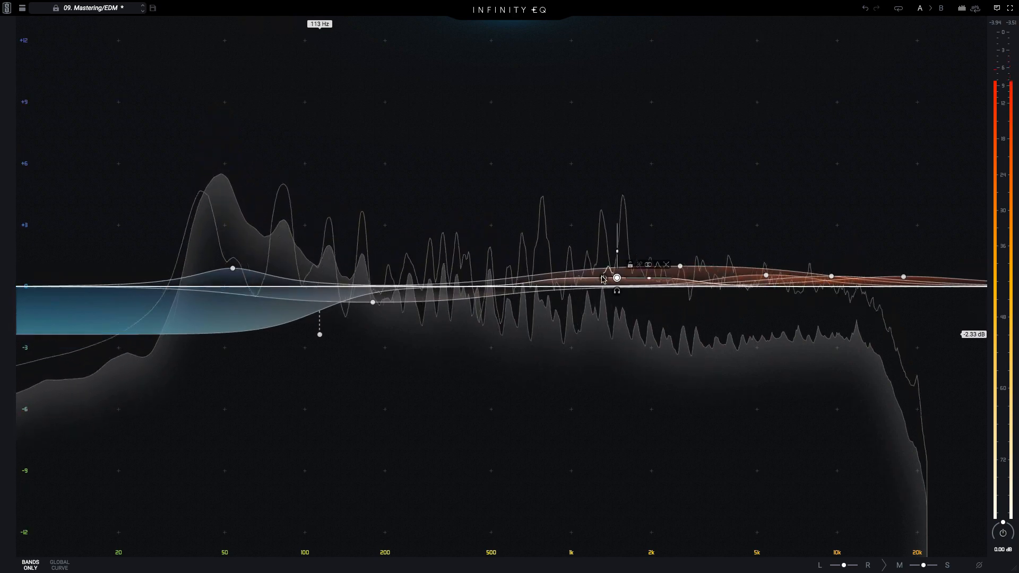
{"action": "left_click_drag", "start_coordinate": [616, 279], "coordinate": [506, 271]}
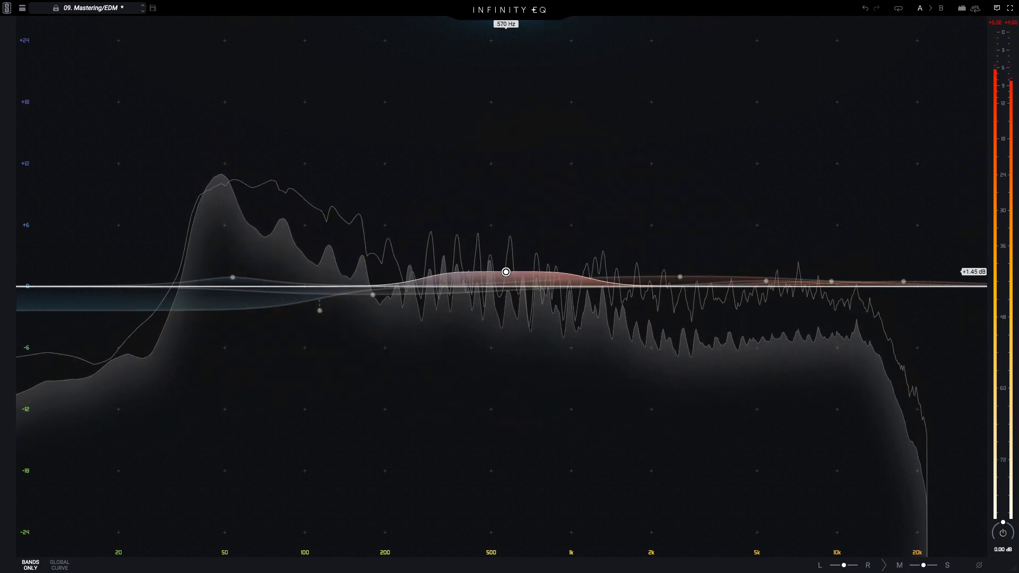